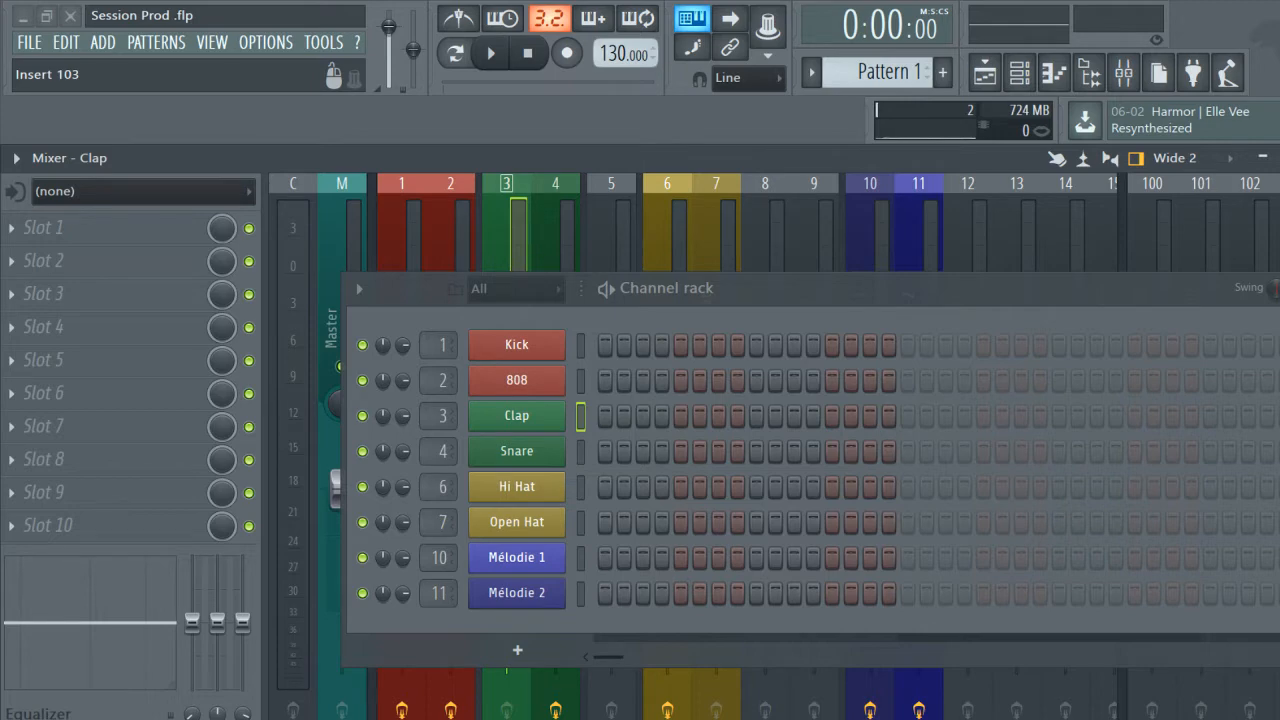
{"action": "left_click", "coordinate": [38, 53]}
{"action": "left_click", "coordinate": [38, 53]}
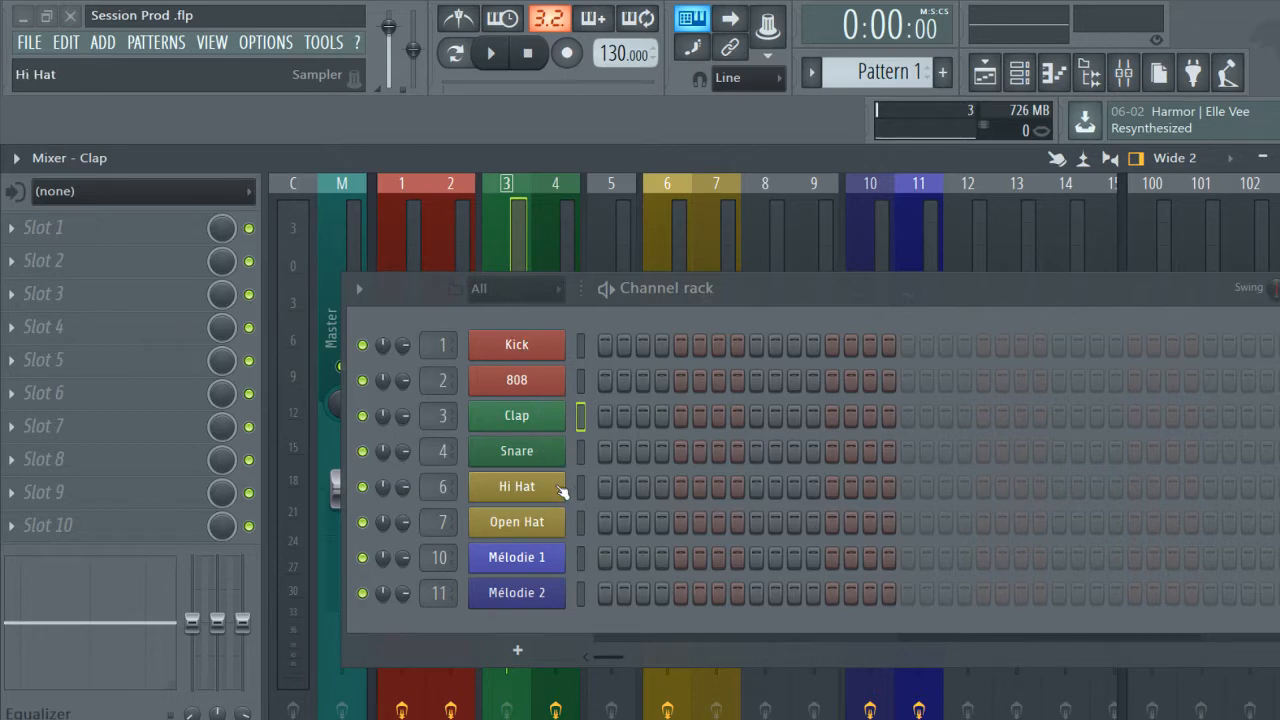
{"action": "right_click", "coordinate": [533, 345]}
{"action": "left_click", "coordinate": [612, 455]}
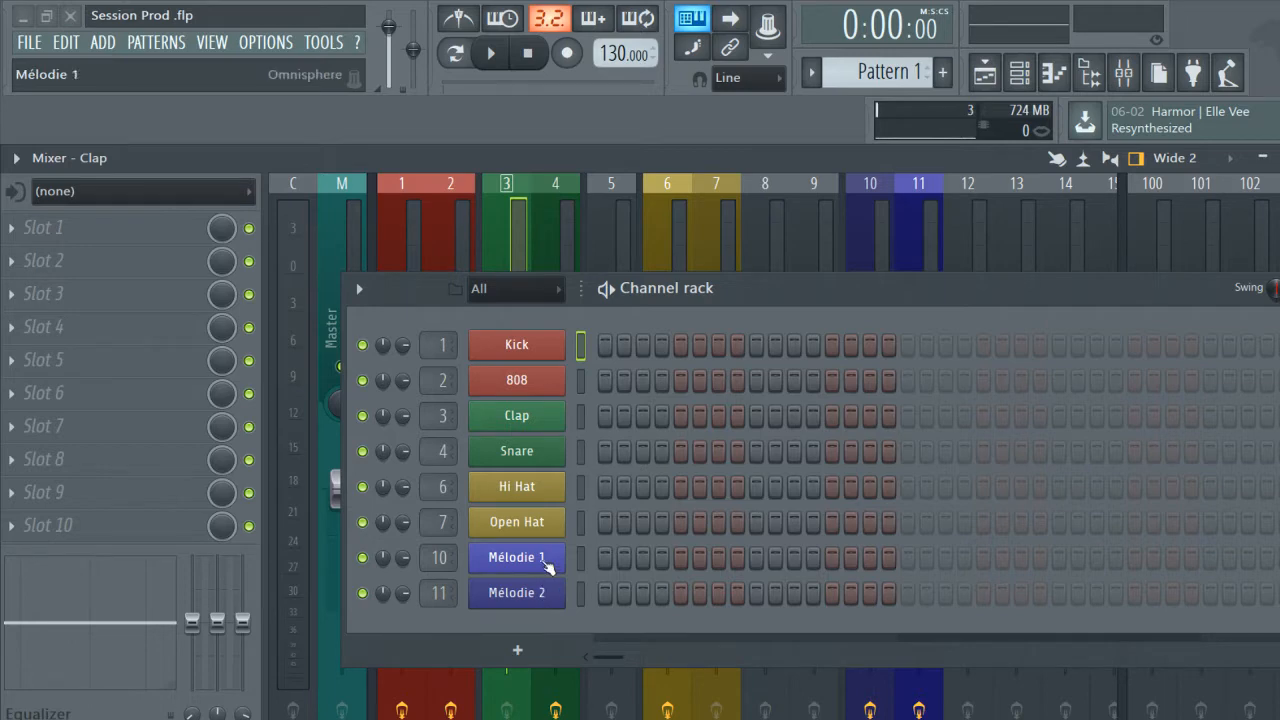
Open the Mélodie 1 channel's Omnisphere plugin, lower the channel rack window, and close the plugin.
{"action": "left_click", "coordinate": [548, 566]}
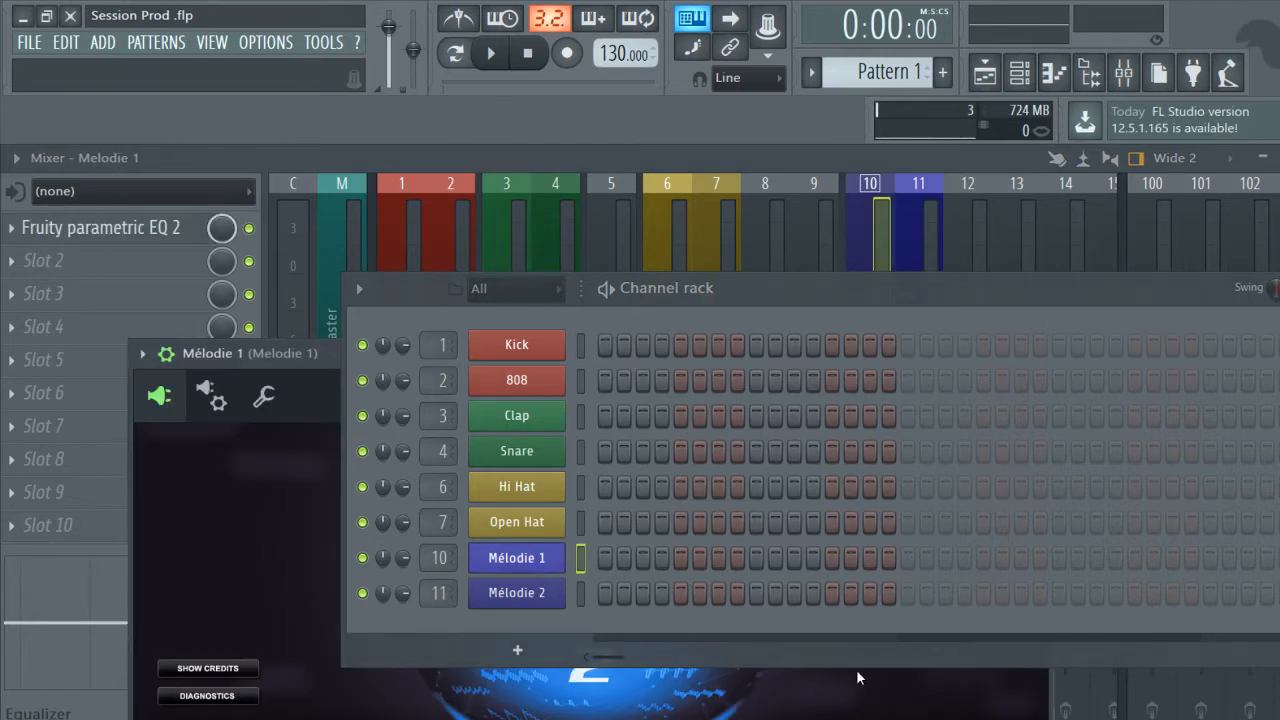
{"action": "left_click_drag", "start_coordinate": [1055, 288], "coordinate": [982, 453]}
{"action": "left_click", "coordinate": [1039, 353]}
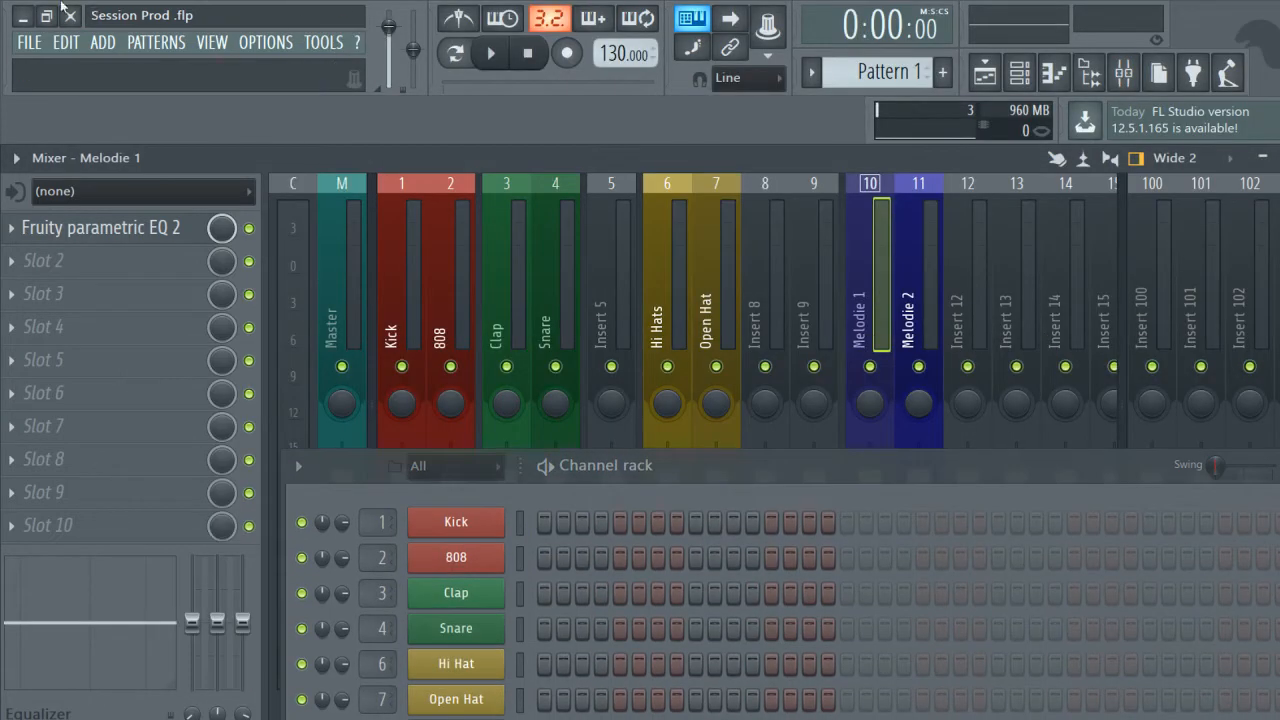
Minimize the project and reload Session Prod .flp from the desktop, discarding the unsaved changes.
{"action": "left_click", "coordinate": [22, 17]}
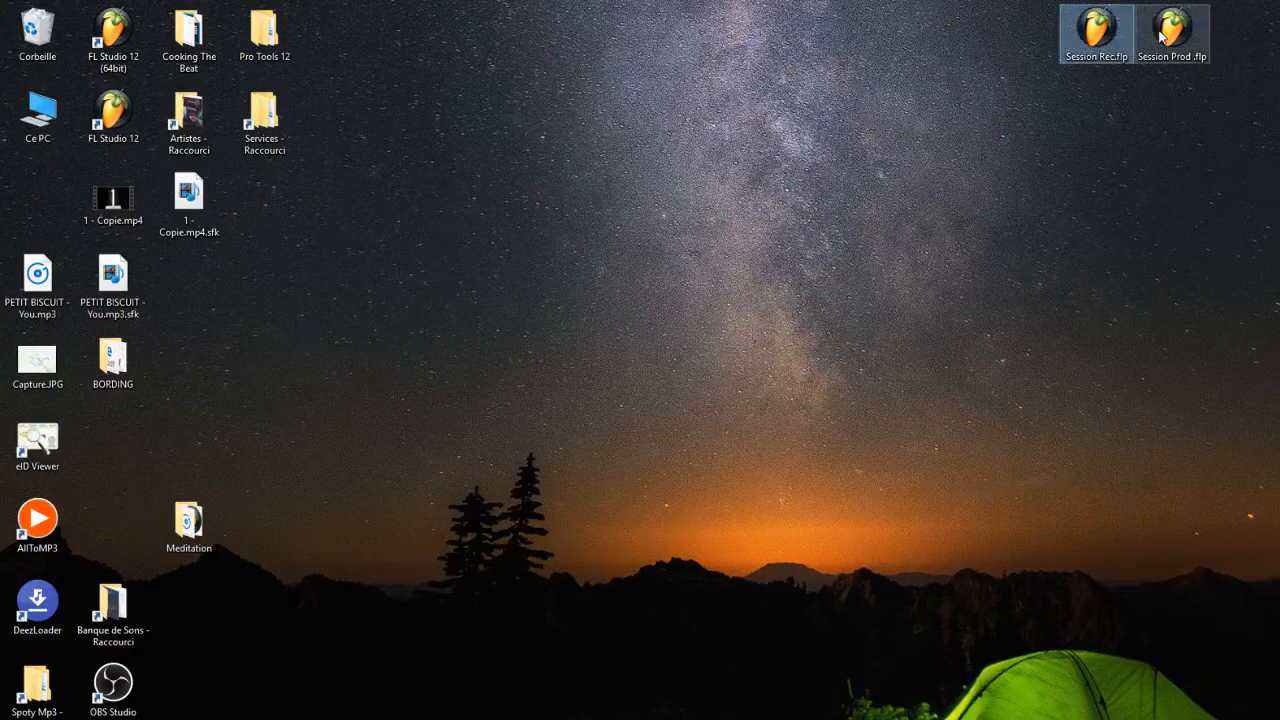
{"action": "double_click", "coordinate": [1191, 36]}
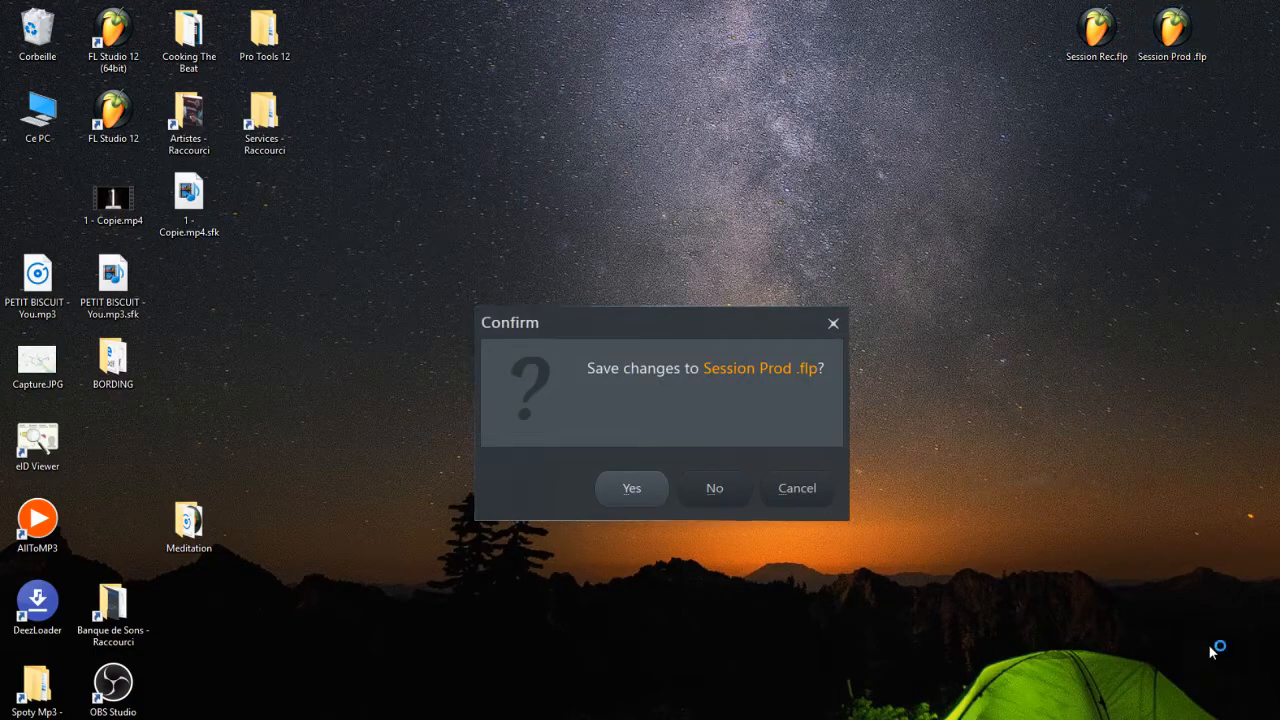
{"action": "left_click", "coordinate": [718, 490]}
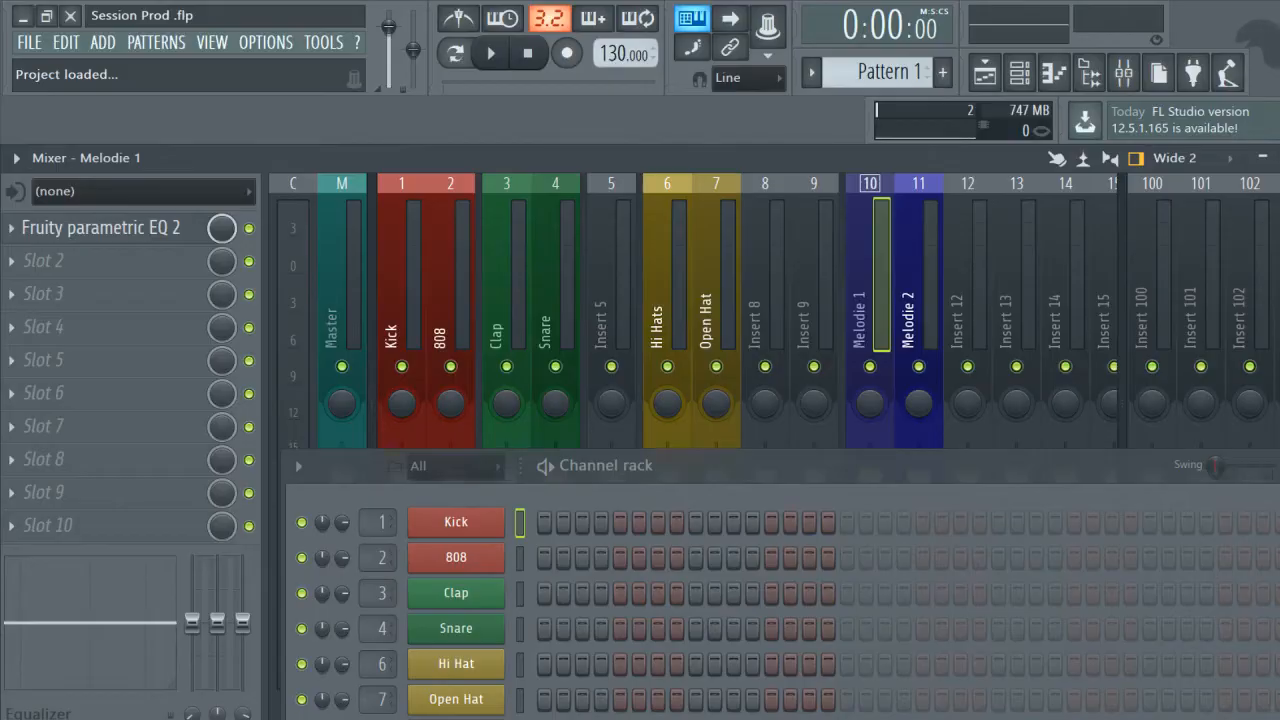
Show and hide the mixer, channel rack and browser in turn, ending with only the mixer displayed.
{"action": "left_click_drag", "start_coordinate": [1121, 486], "coordinate": [1135, 172]}
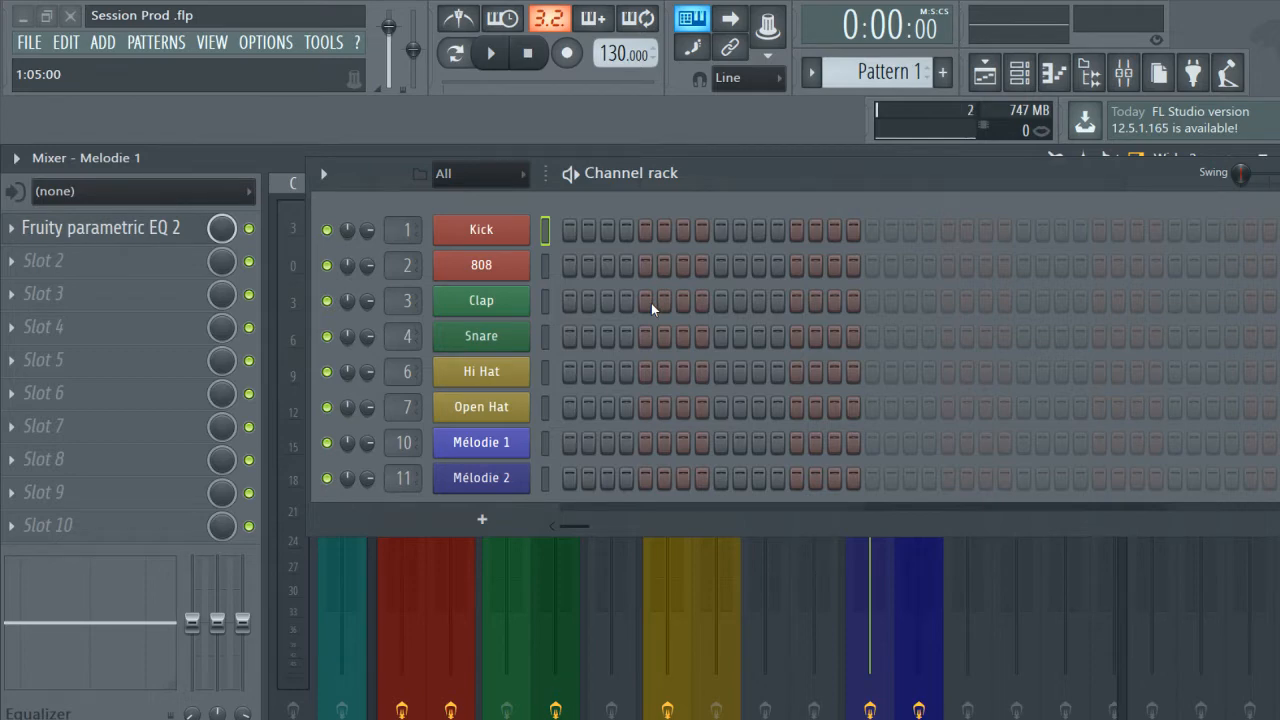
{"action": "left_click", "coordinate": [1124, 74]}
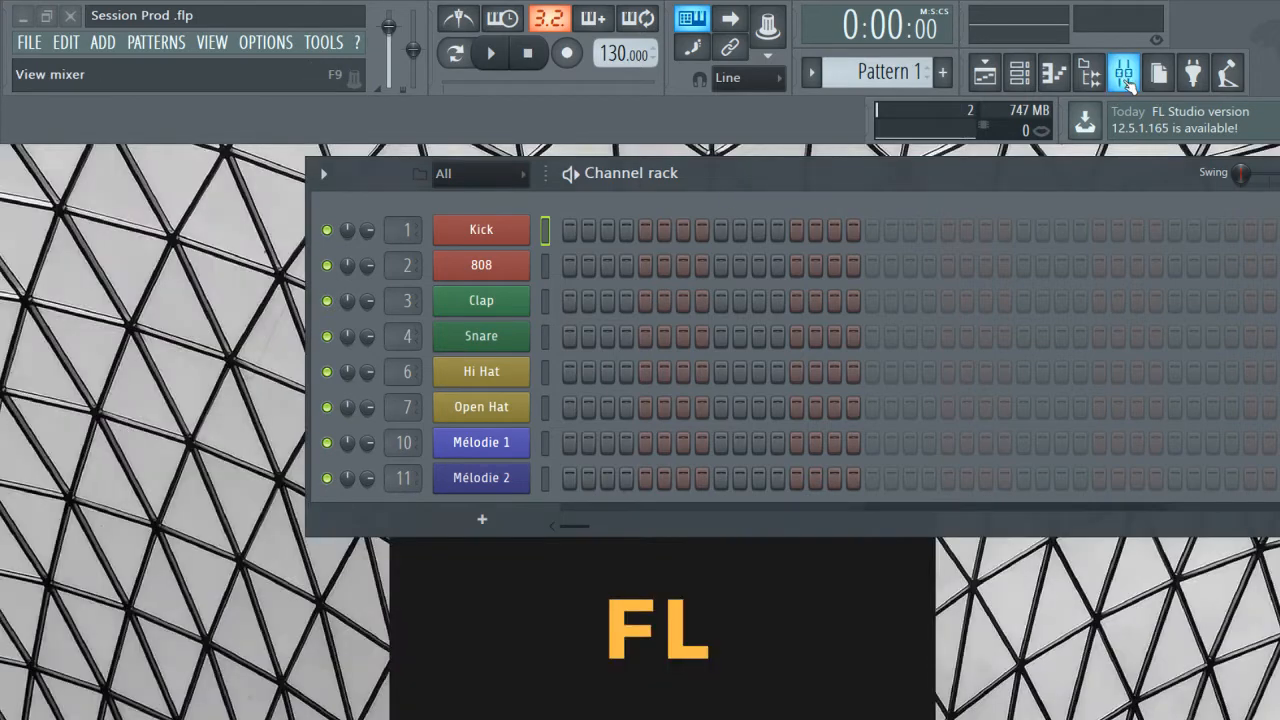
{"action": "left_click", "coordinate": [1125, 76]}
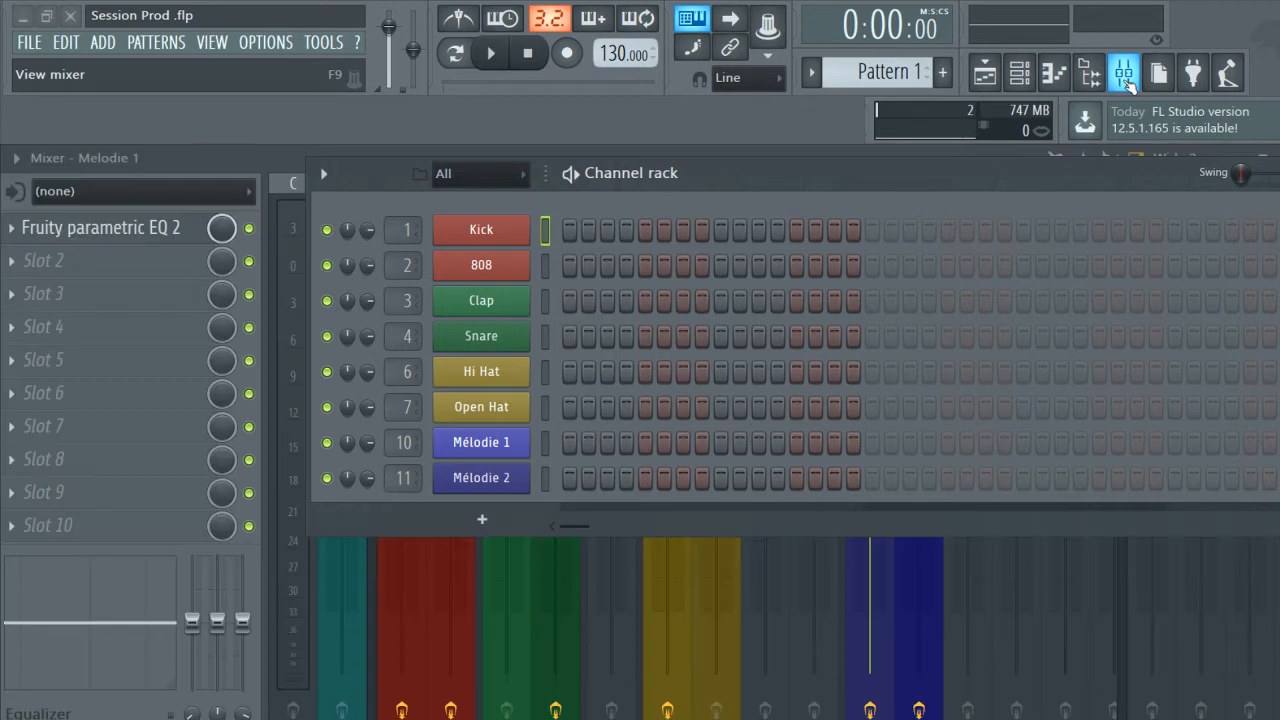
{"action": "left_click", "coordinate": [1019, 74]}
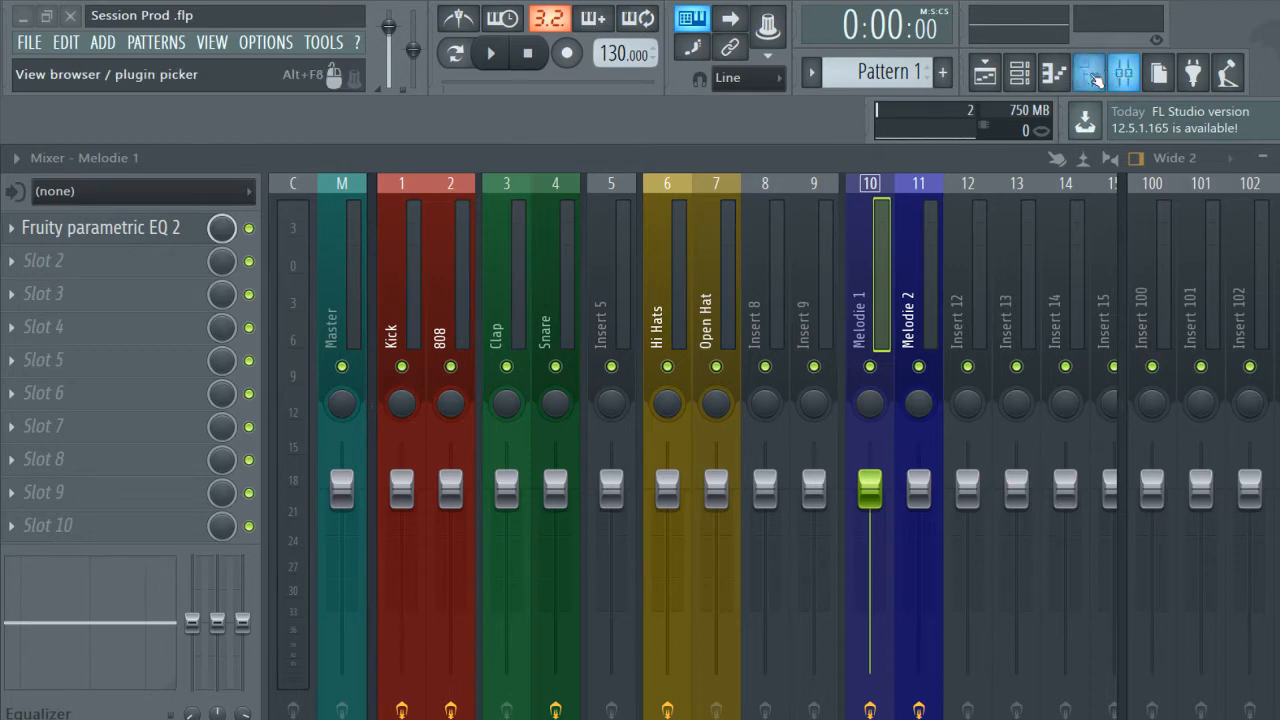
{"action": "left_click", "coordinate": [1091, 75]}
{"action": "left_click", "coordinate": [1091, 75]}
{"action": "left_click", "coordinate": [1019, 74]}
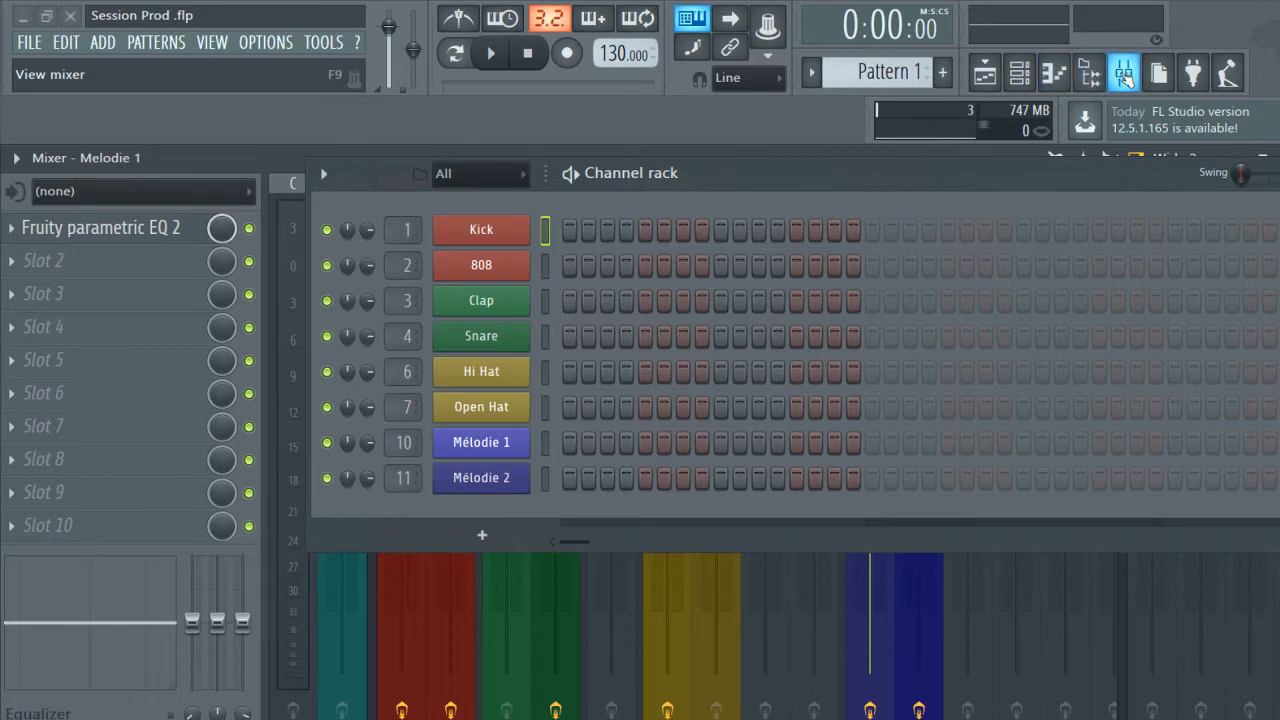
{"action": "left_click", "coordinate": [1124, 75]}
{"action": "left_click", "coordinate": [1124, 75]}
{"action": "left_click_drag", "start_coordinate": [1020, 199], "coordinate": [943, 131]}
{"action": "left_click", "coordinate": [1019, 71]}
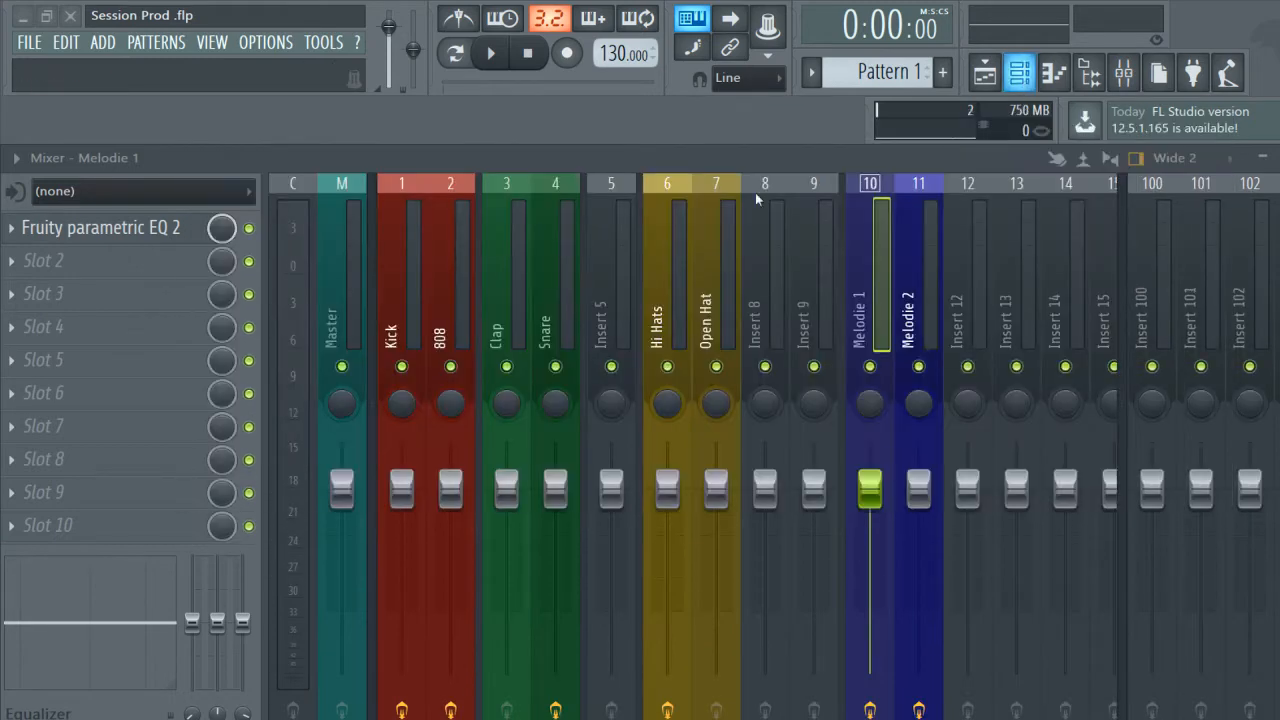
Go through the Kick, 808, Clap, Snare, Hi Hats and Open Hat mixer tracks one after another.
{"action": "left_click", "coordinate": [406, 300]}
{"action": "left_click", "coordinate": [460, 298]}
{"action": "left_click", "coordinate": [522, 299]}
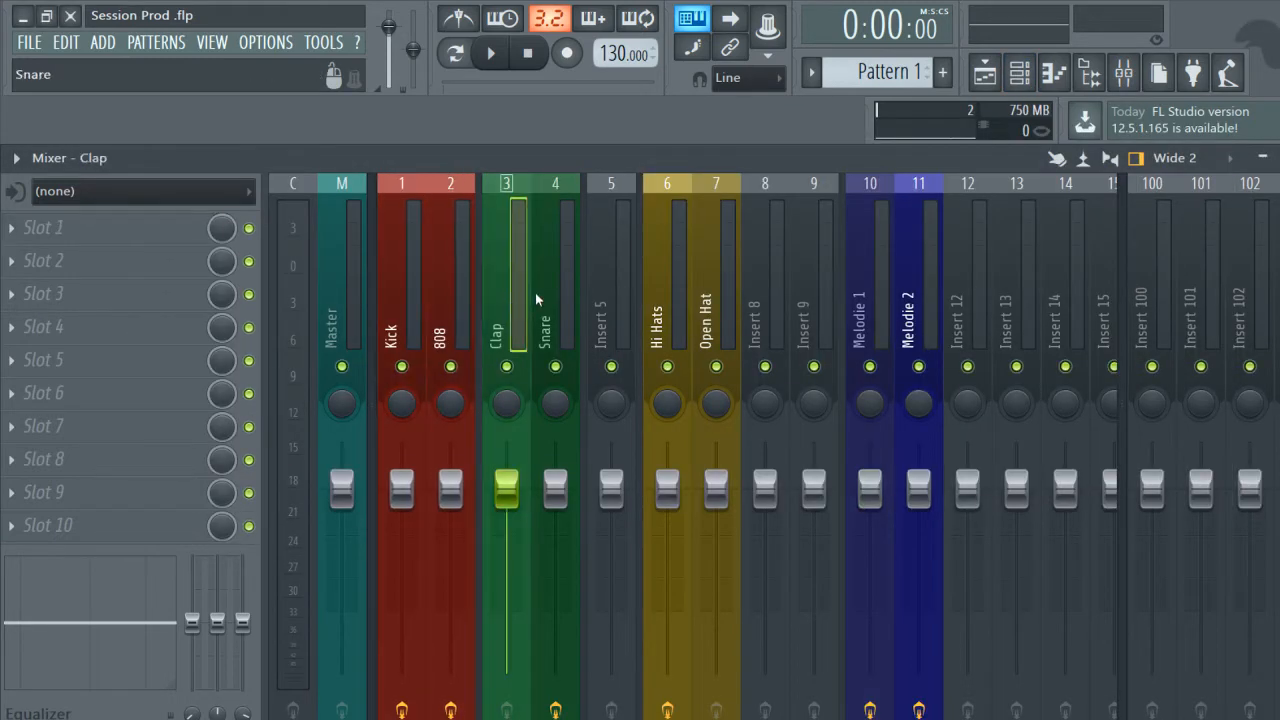
{"action": "left_click", "coordinate": [540, 299]}
{"action": "left_click", "coordinate": [667, 295]}
{"action": "left_click", "coordinate": [716, 290]}
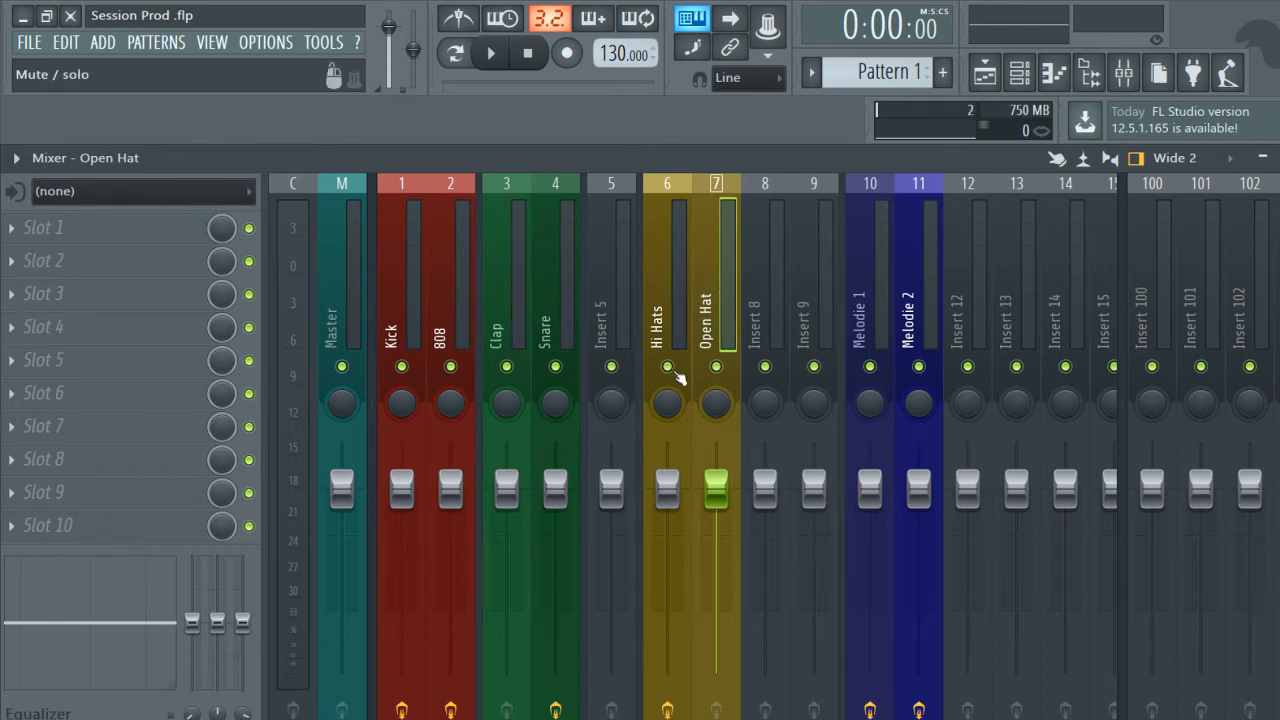
Inspect the effect slots of the Kick, 808, Snare, Hi Hats and Open Hat mixer tracks.
{"action": "left_click", "coordinate": [425, 300]}
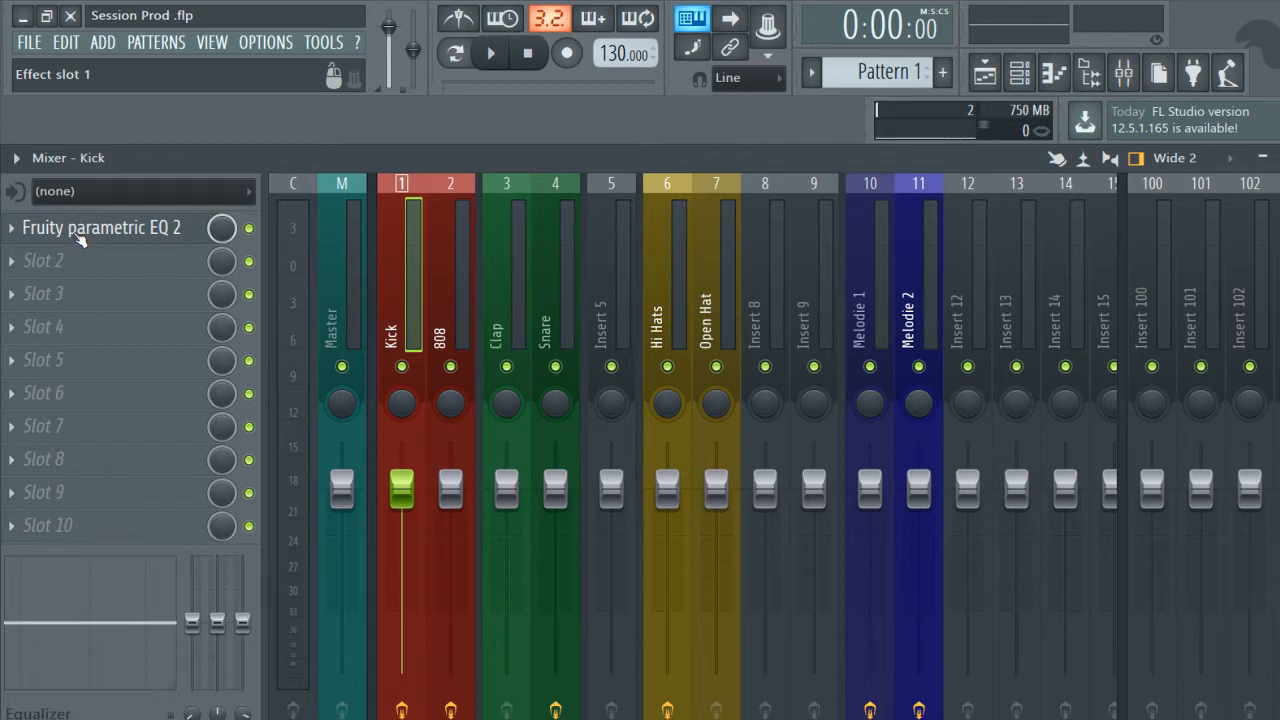
{"action": "left_click", "coordinate": [450, 282]}
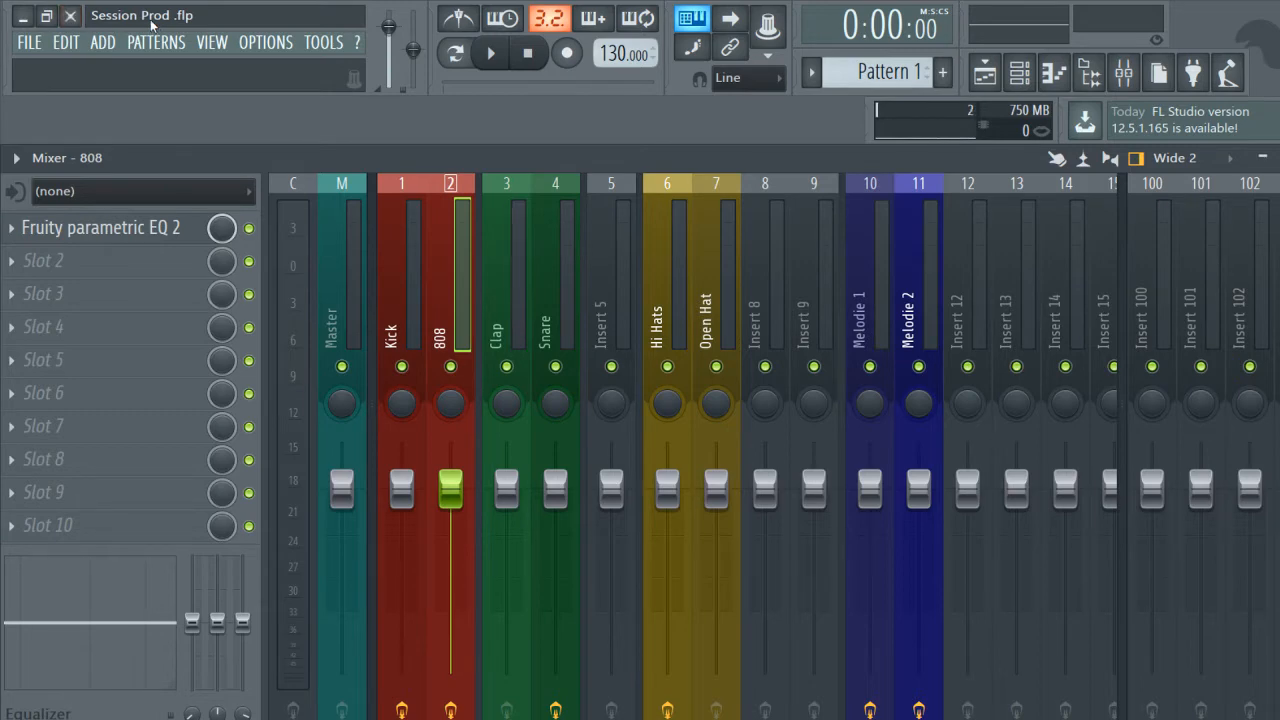
{"action": "left_click", "coordinate": [552, 305]}
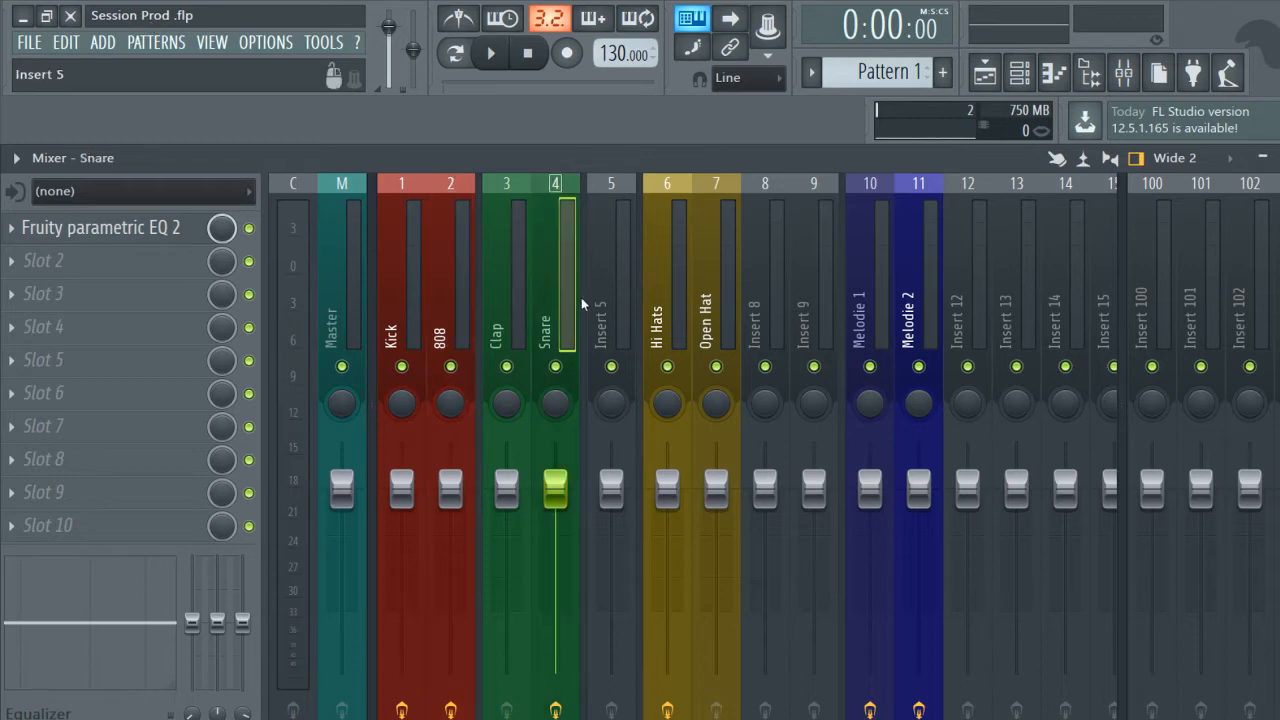
{"action": "left_click", "coordinate": [658, 295]}
{"action": "left_click", "coordinate": [718, 295]}
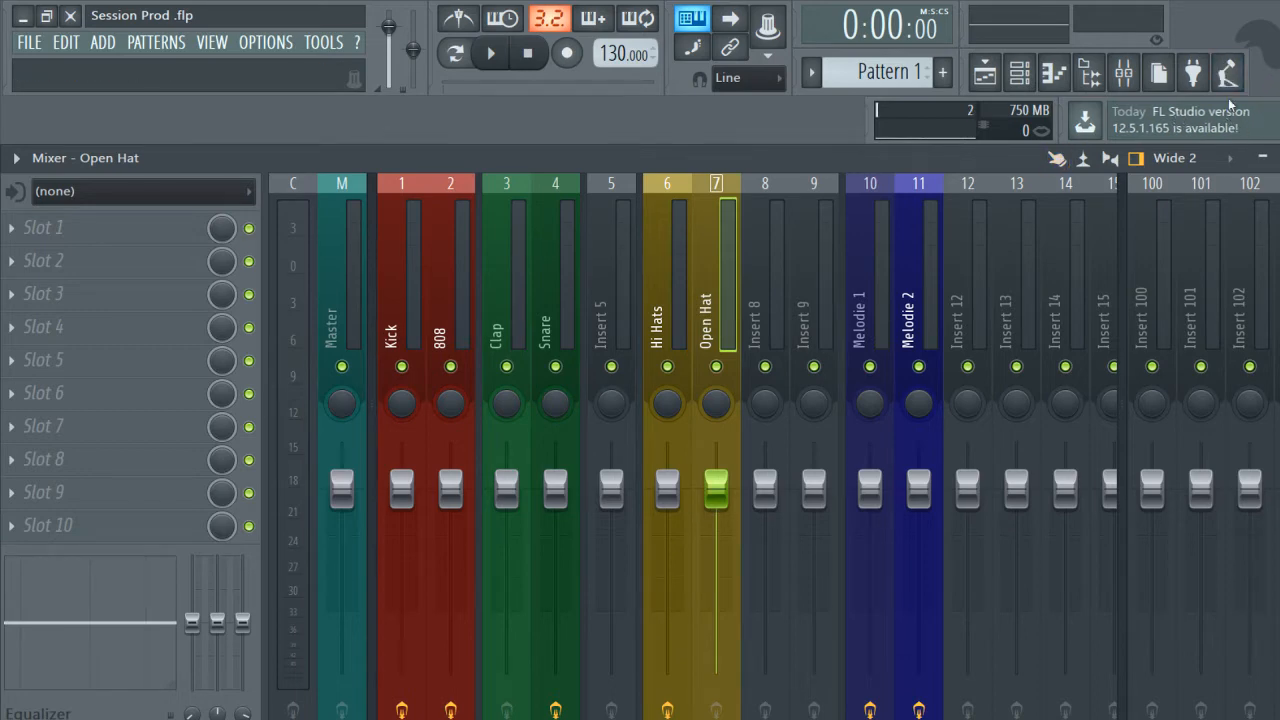
Hide the Online panel and unlock the toolbar layout.
{"action": "right_click", "coordinate": [1275, 68]}
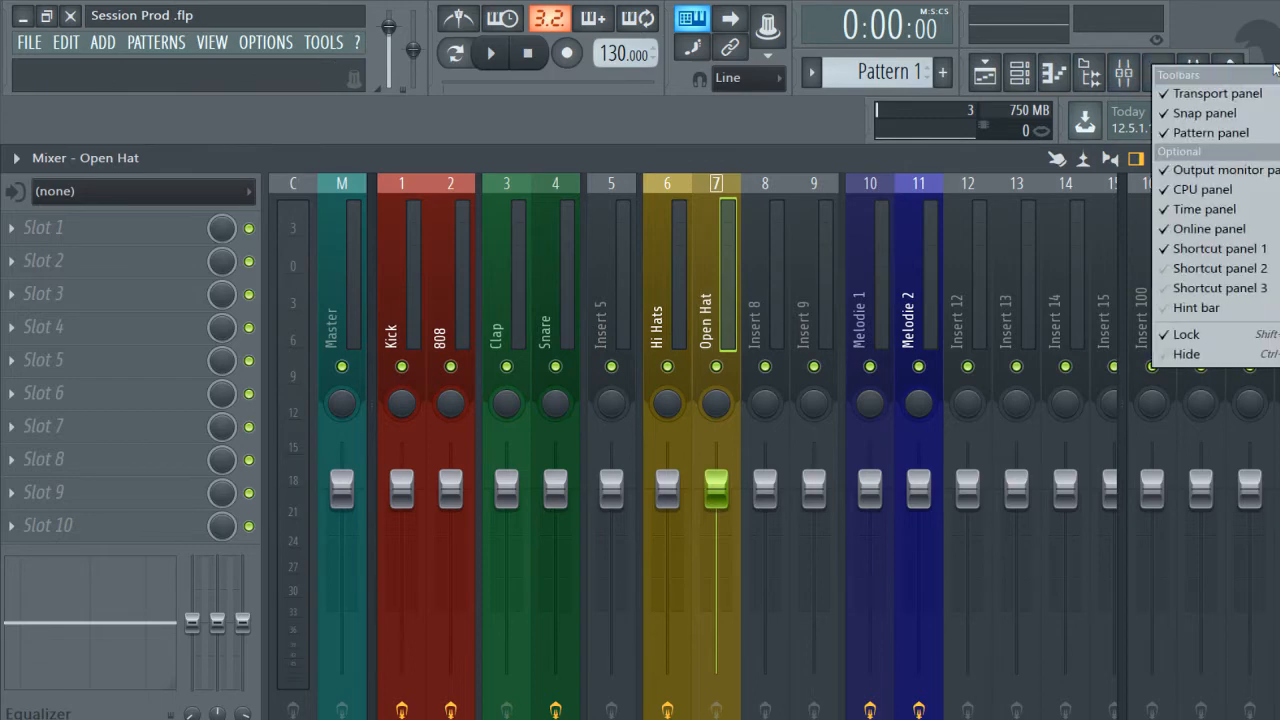
{"action": "left_click", "coordinate": [1210, 229]}
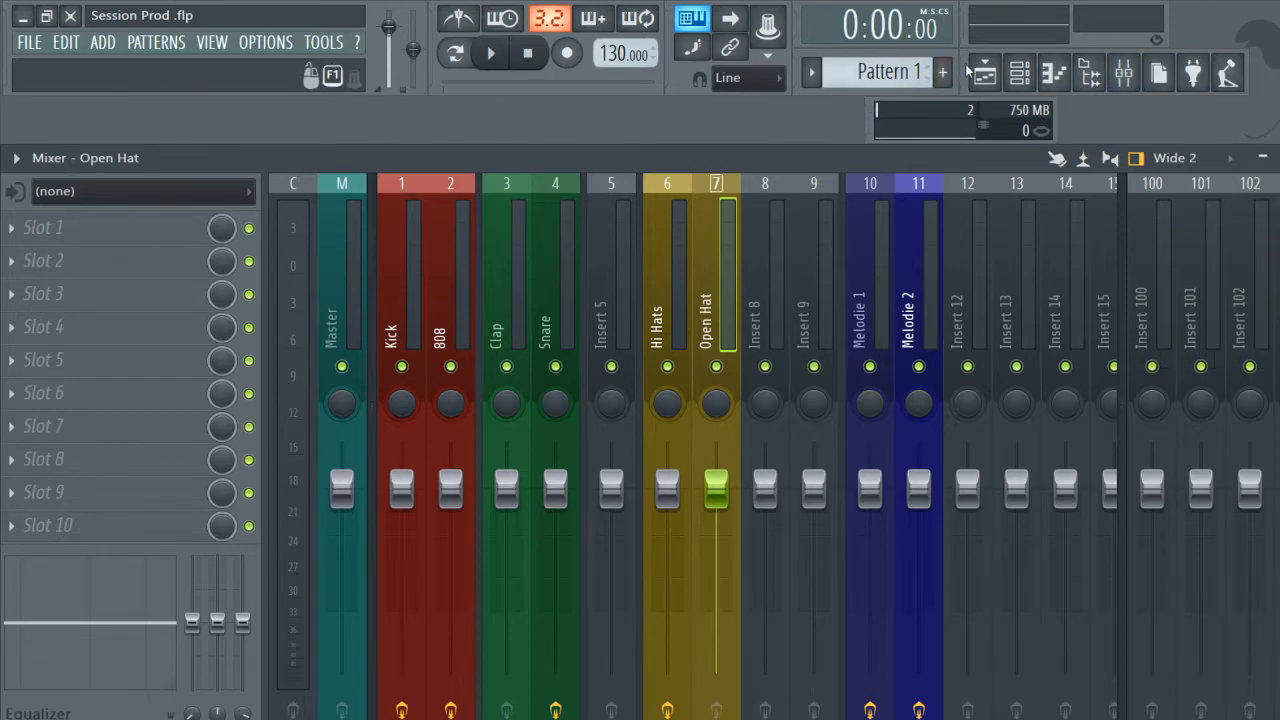
{"action": "right_click", "coordinate": [1151, 39]}
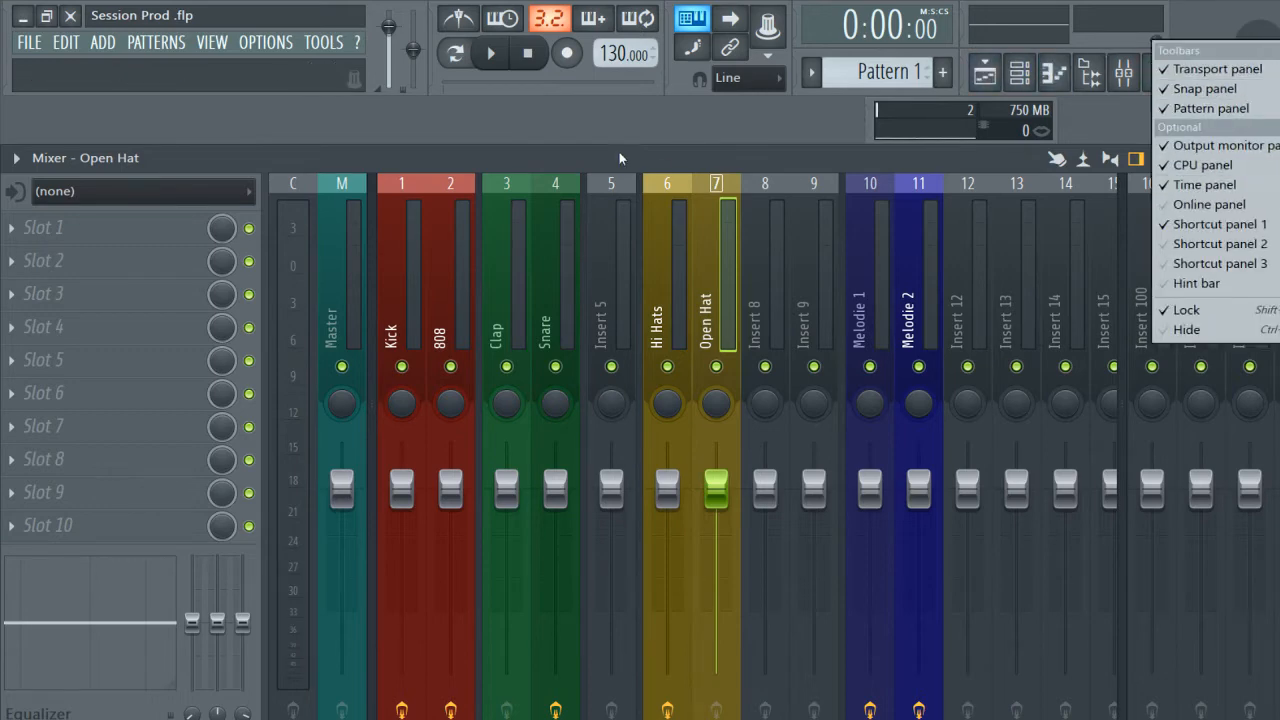
{"action": "left_click", "coordinate": [1213, 317]}
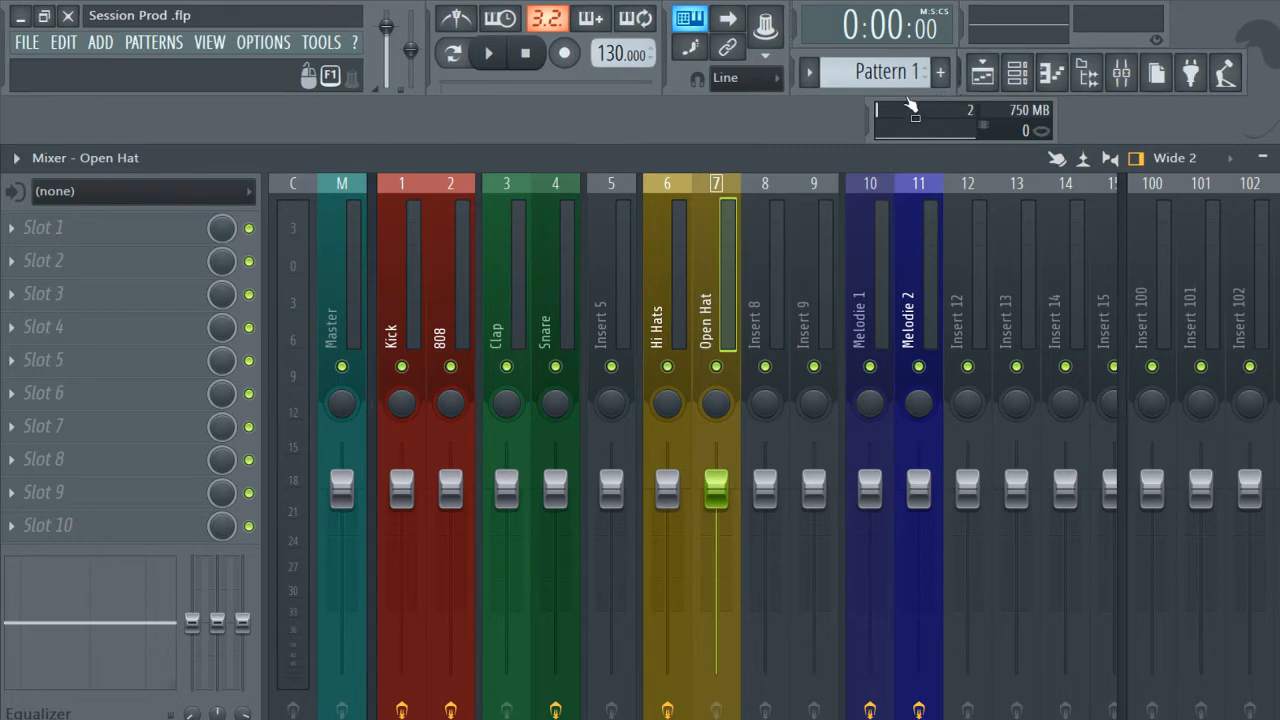
Place the shortcut panel below the transport panel, the CPU panel beside the time panel and the output monitor beside the shortcuts, and widen the pattern panel.
{"action": "left_click_drag", "start_coordinate": [967, 90], "coordinate": [428, 142]}
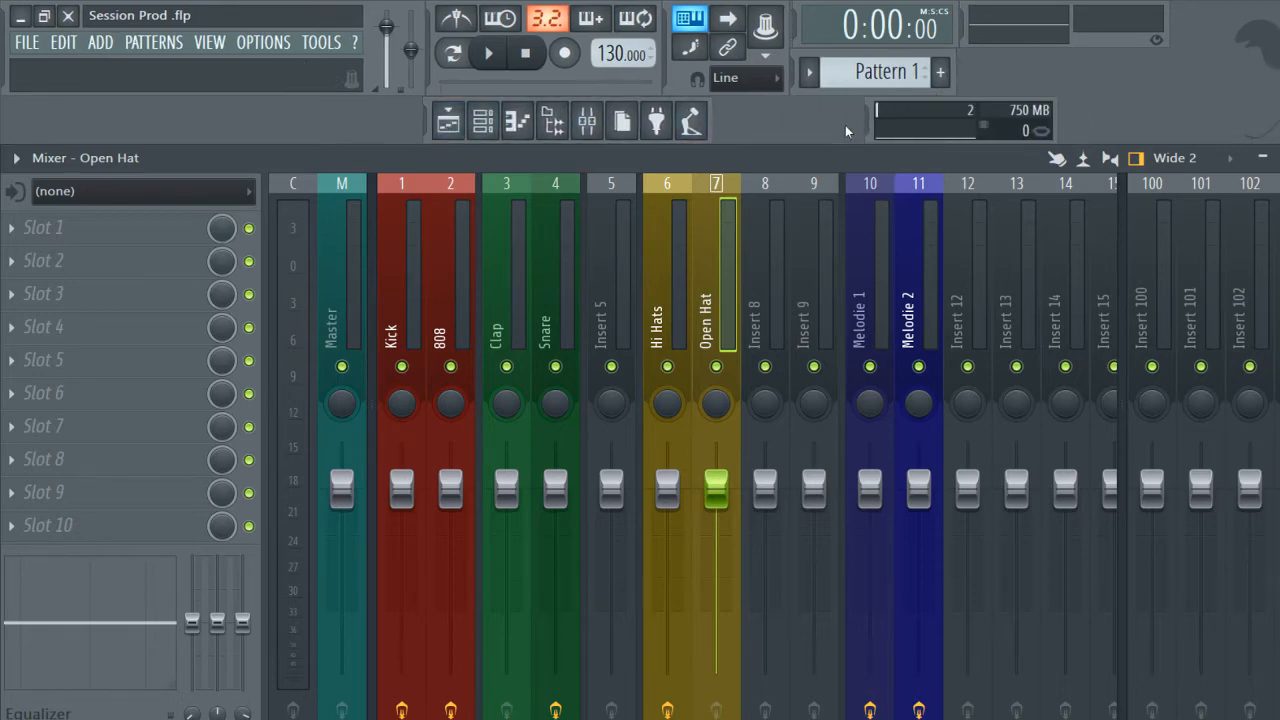
{"action": "left_click_drag", "start_coordinate": [873, 127], "coordinate": [965, 58]}
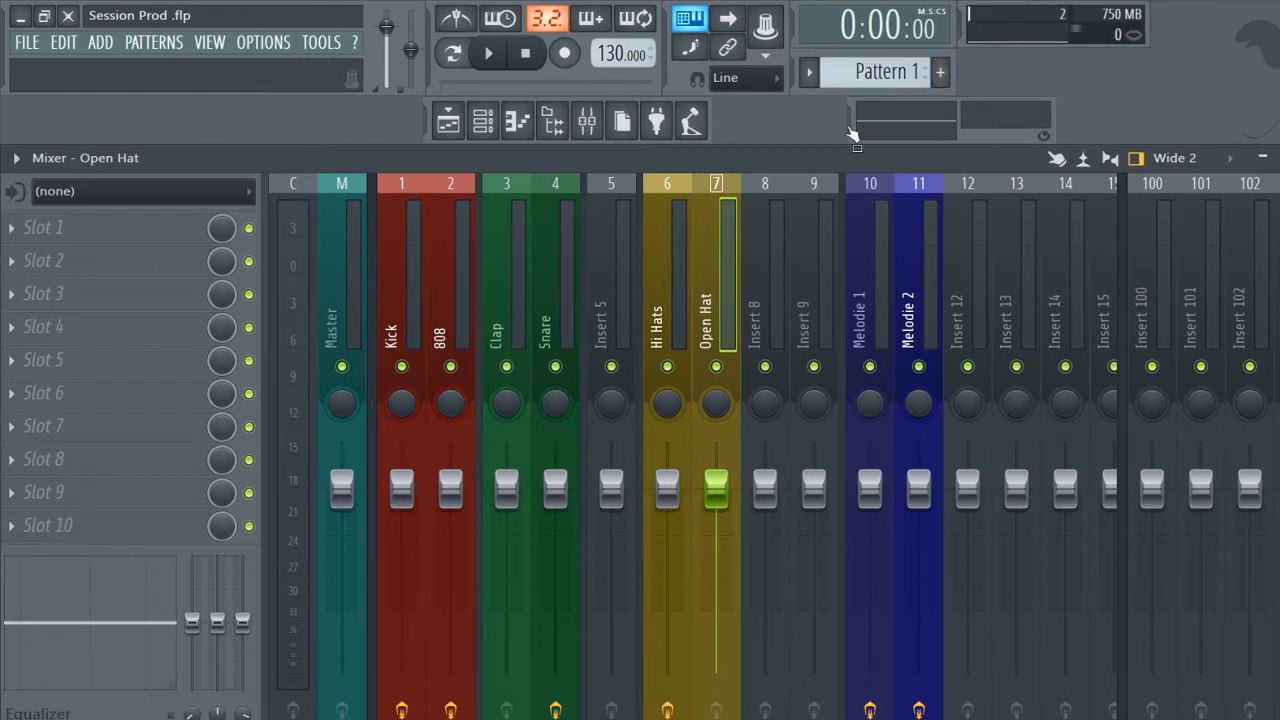
{"action": "left_click_drag", "start_coordinate": [857, 122], "coordinate": [795, 128]}
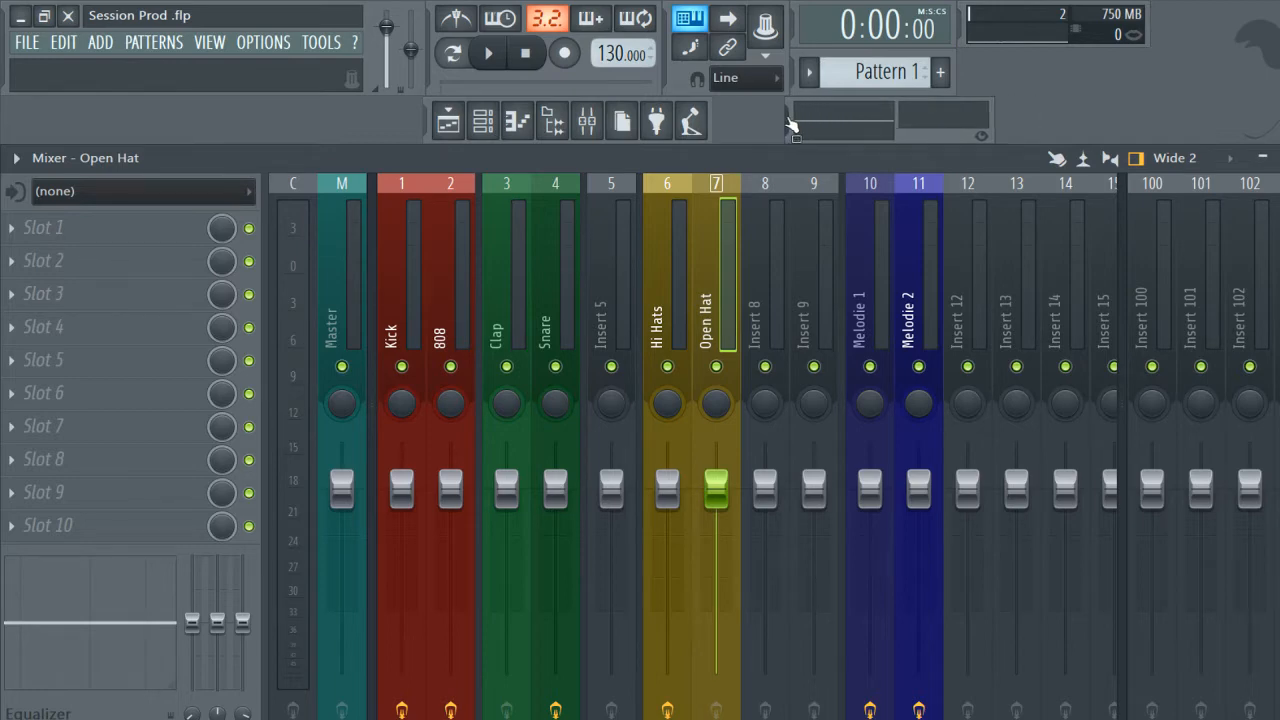
{"action": "left_click_drag", "start_coordinate": [955, 72], "coordinate": [1037, 67]}
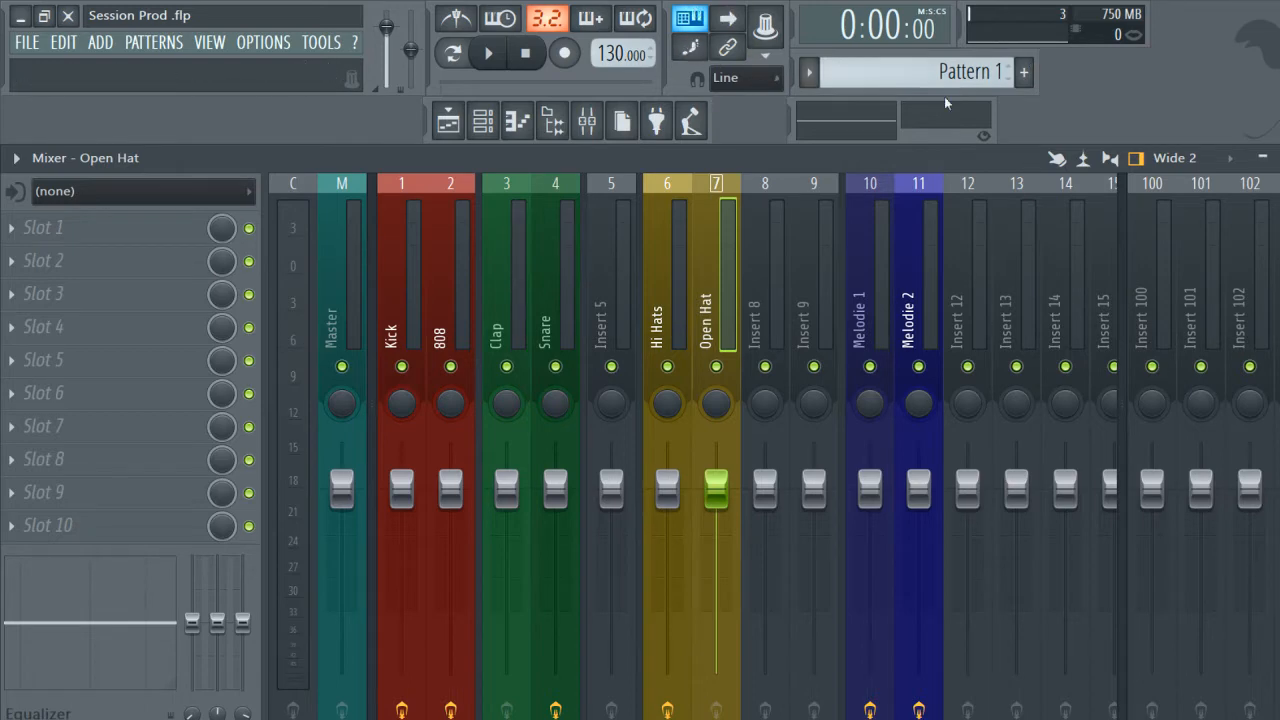
{"action": "right_click", "coordinate": [1175, 103]}
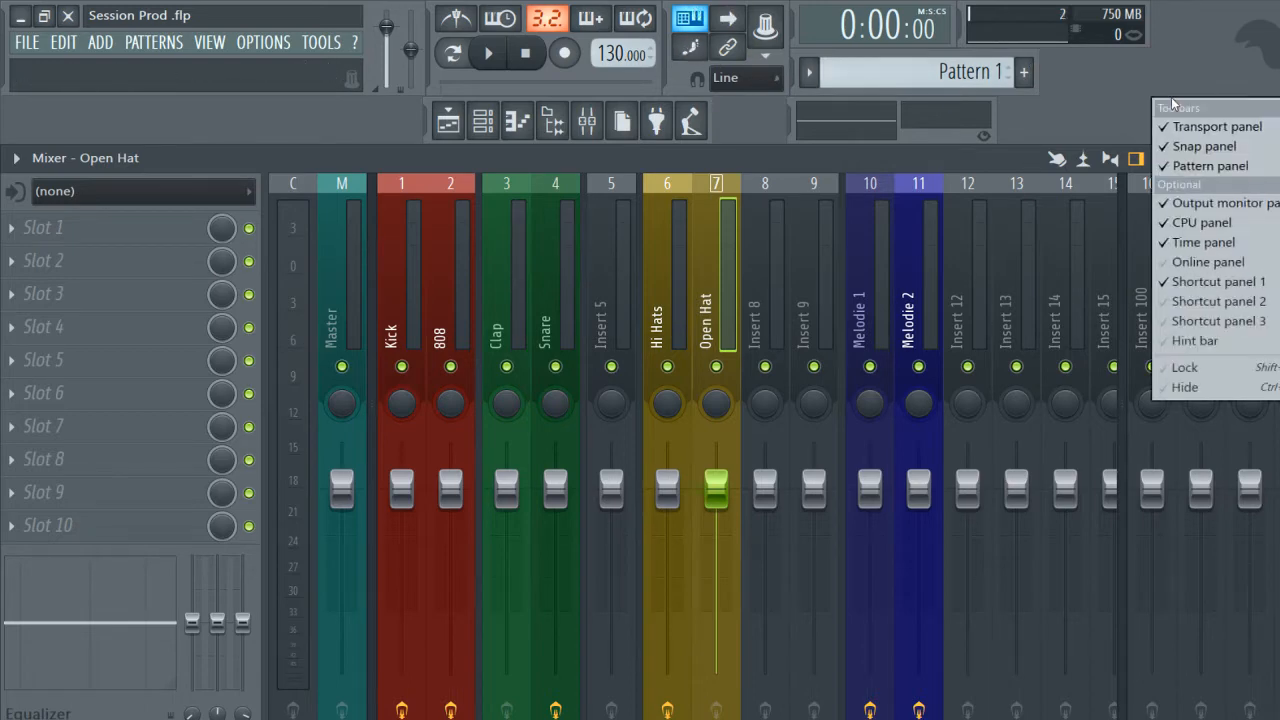
{"action": "left_click", "coordinate": [1226, 132]}
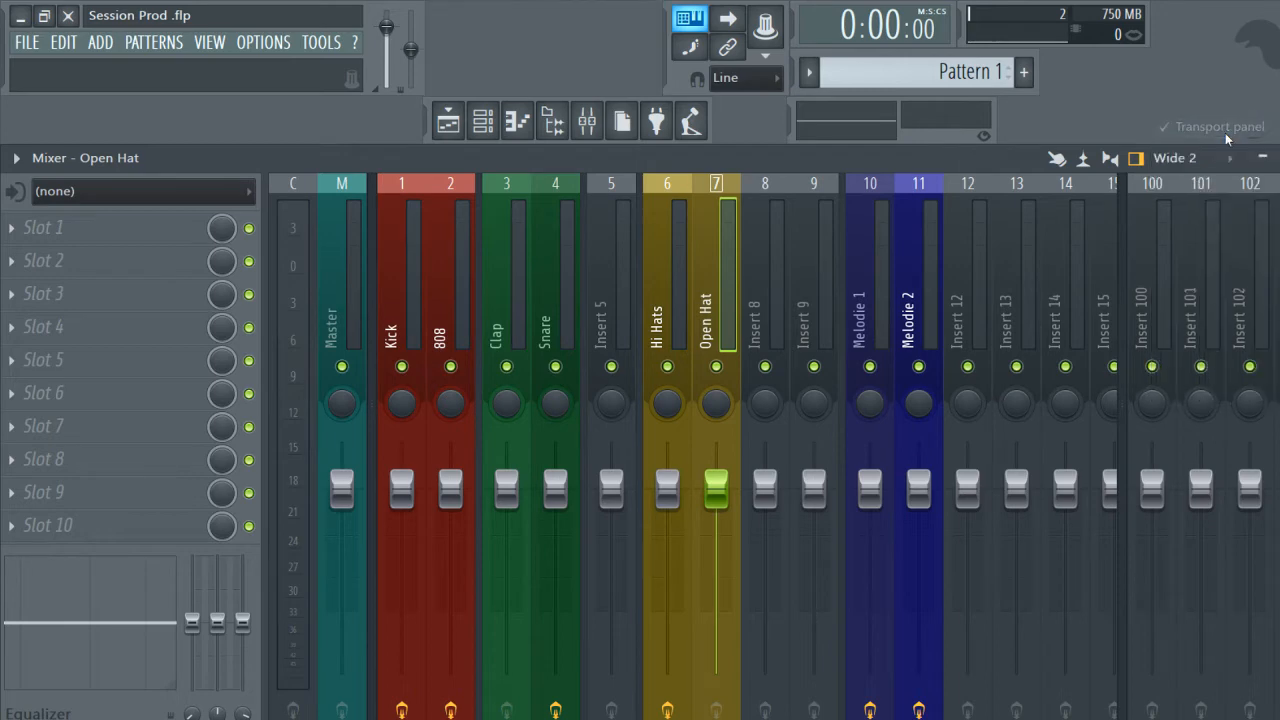
{"action": "right_click", "coordinate": [1220, 104]}
{"action": "left_click", "coordinate": [1235, 132]}
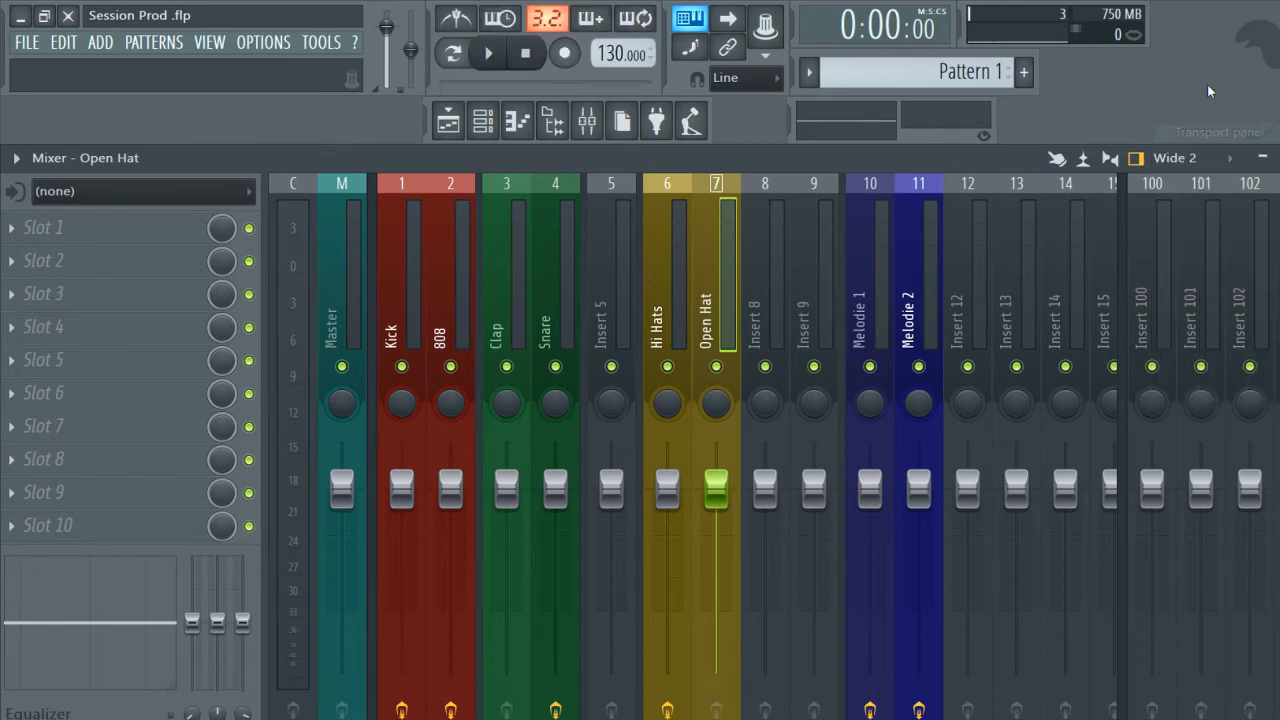
Hide the Snap panel and shift the time, pattern, output monitor, CPU and shortcut panels to close the gaps between them.
{"action": "right_click", "coordinate": [1210, 90]}
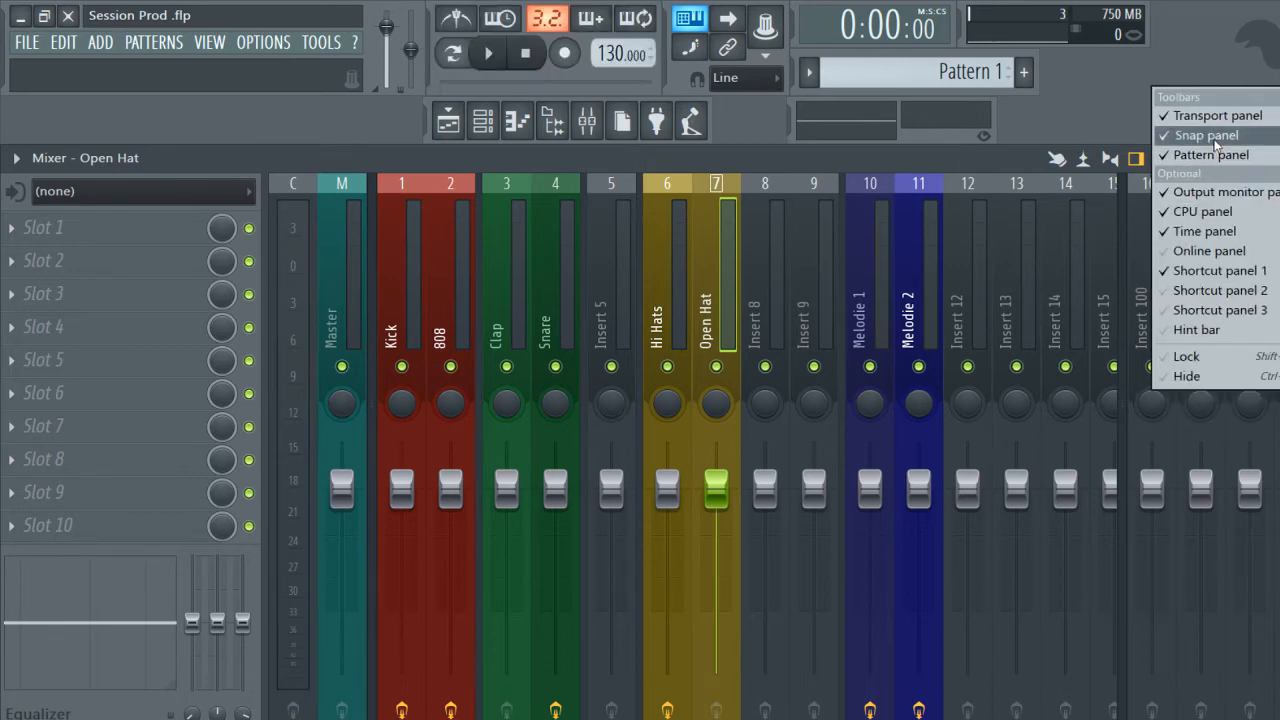
{"action": "left_click", "coordinate": [1210, 136]}
{"action": "left_click_drag", "start_coordinate": [793, 24], "coordinate": [667, 24]}
{"action": "left_click_drag", "start_coordinate": [793, 80], "coordinate": [675, 80]}
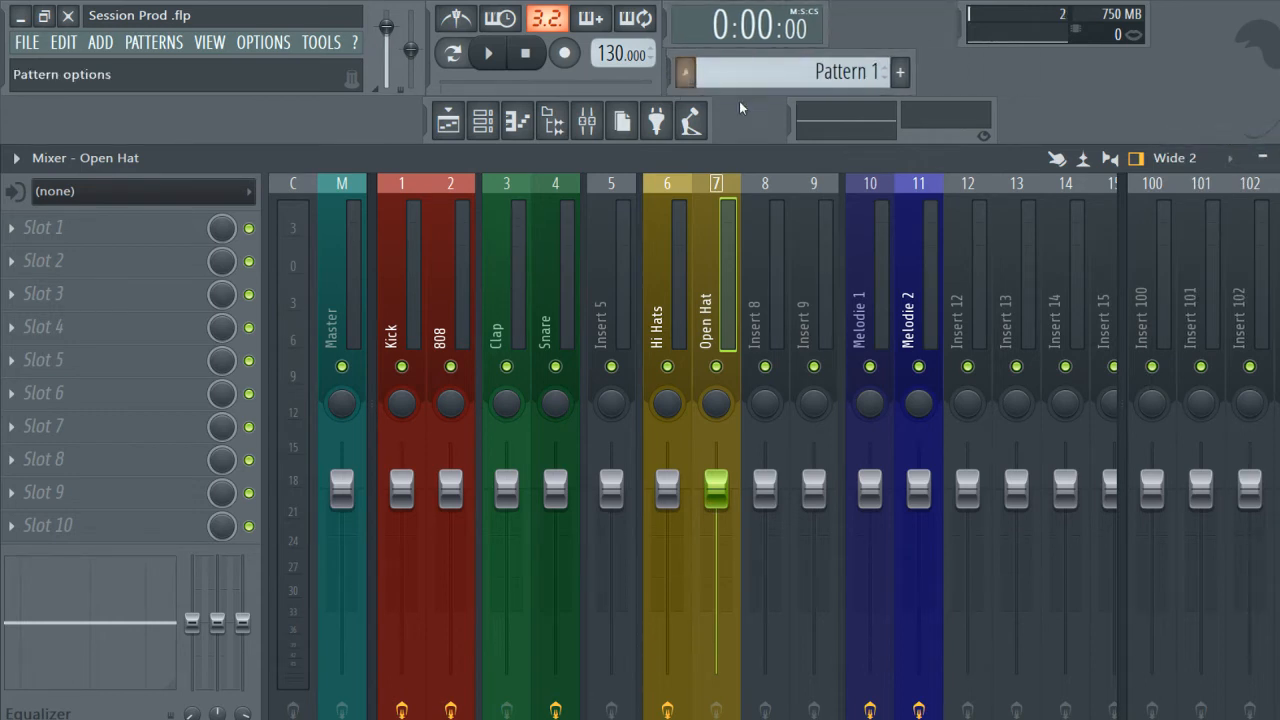
{"action": "left_click_drag", "start_coordinate": [793, 135], "coordinate": [715, 132]}
{"action": "left_click_drag", "start_coordinate": [962, 24], "coordinate": [798, 24]}
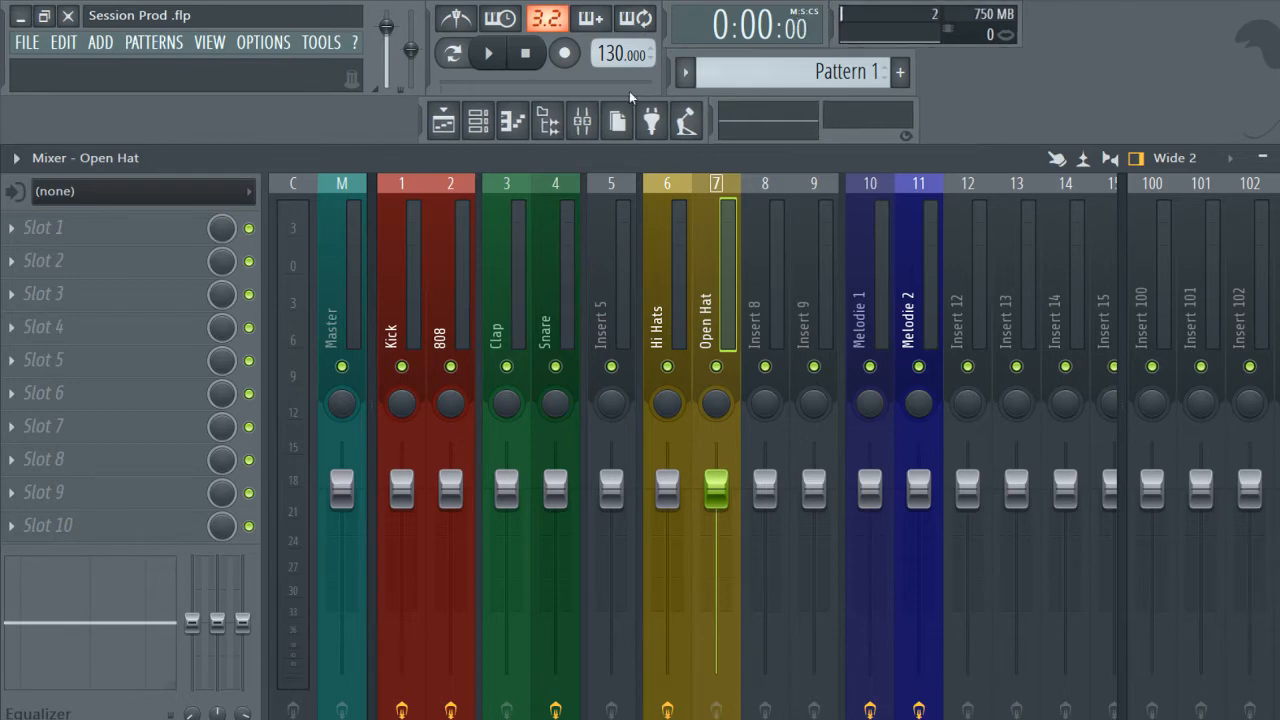
{"action": "left_click_drag", "start_coordinate": [422, 126], "coordinate": [431, 126]}
Lock the toolbar layout and show the channel rack.
{"action": "right_click", "coordinate": [1050, 76]}
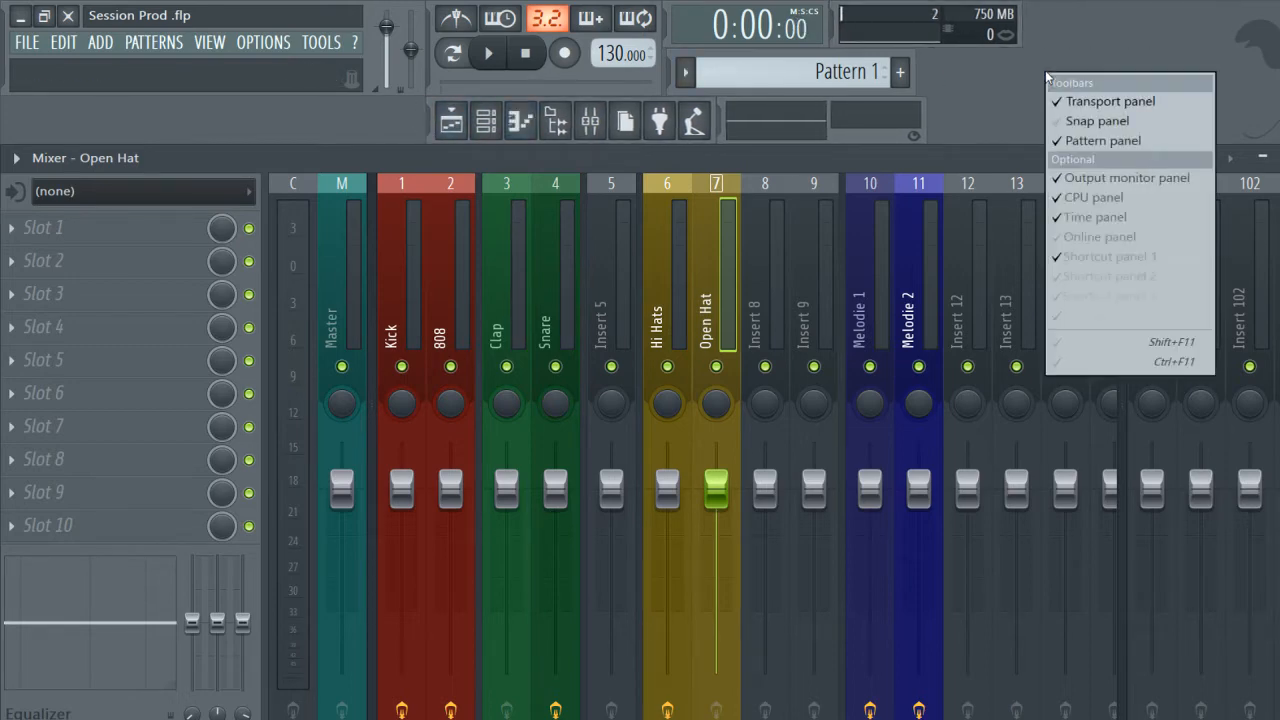
{"action": "left_click", "coordinate": [1129, 346]}
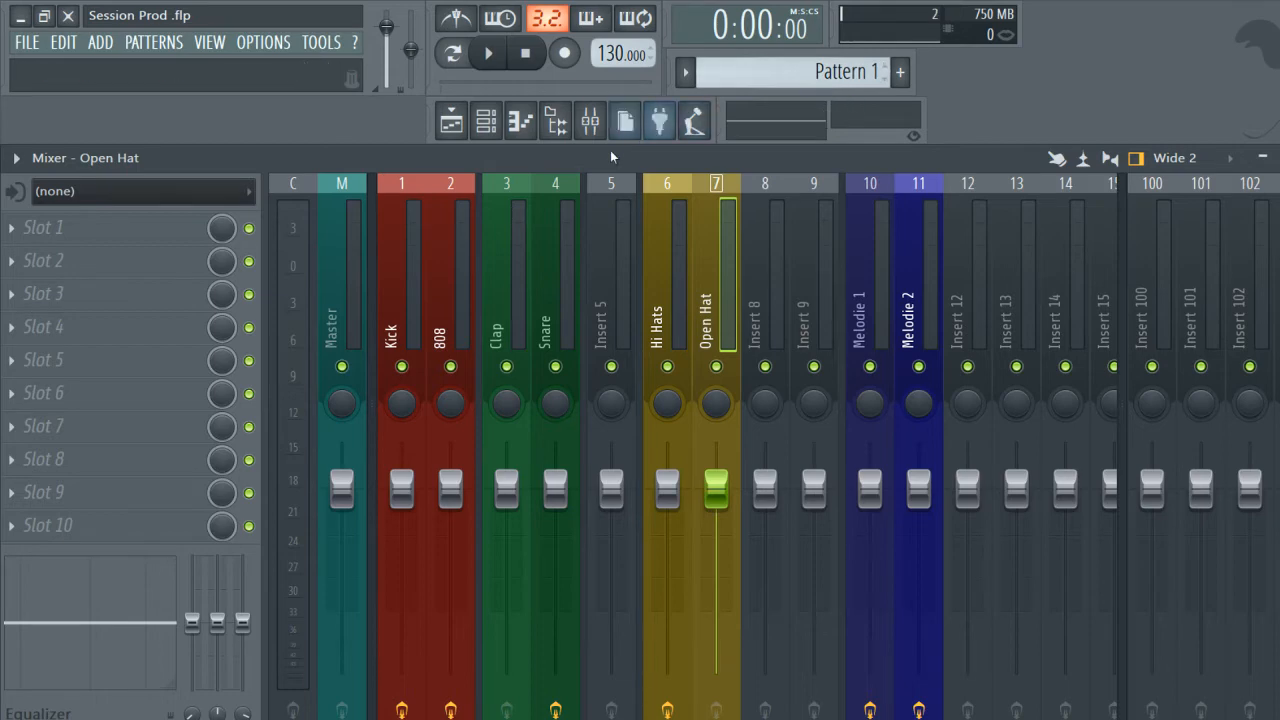
{"action": "left_click", "coordinate": [485, 118]}
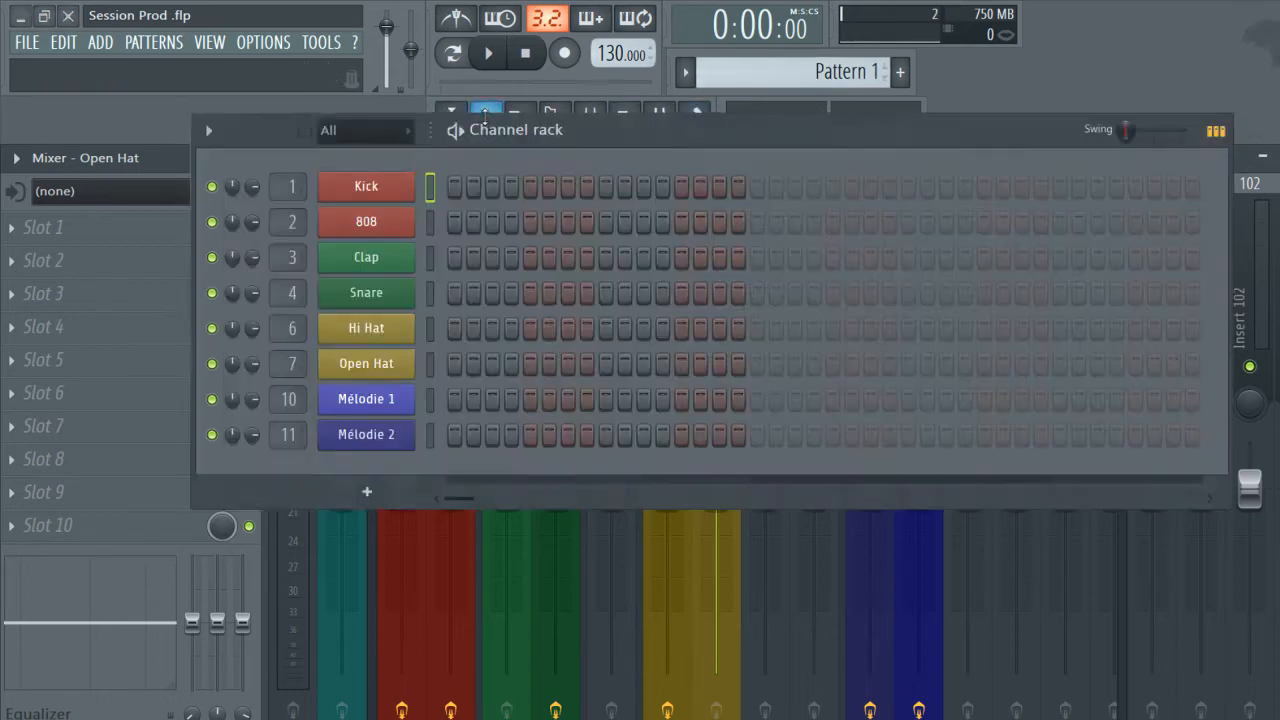
Hide the channel rack so only the mixer stays in view.
{"action": "left_click", "coordinate": [485, 119]}
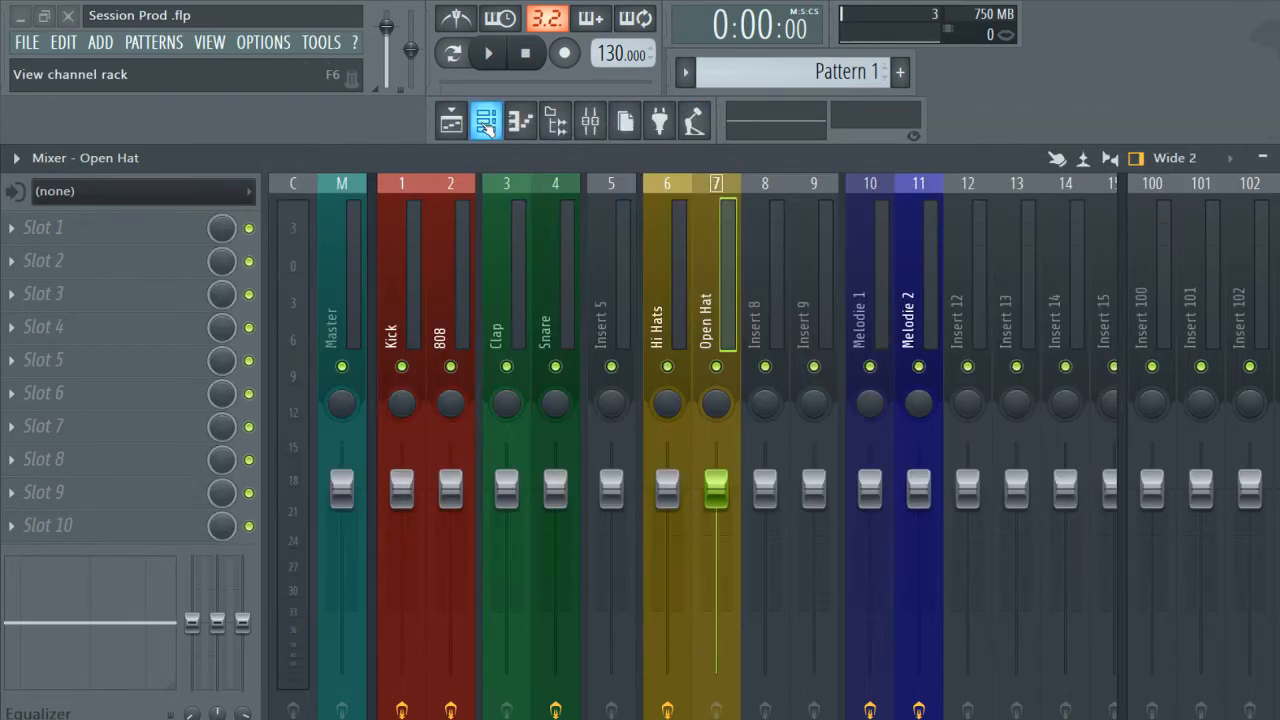
{"action": "left_click", "coordinate": [485, 119]}
{"action": "left_click", "coordinate": [485, 119]}
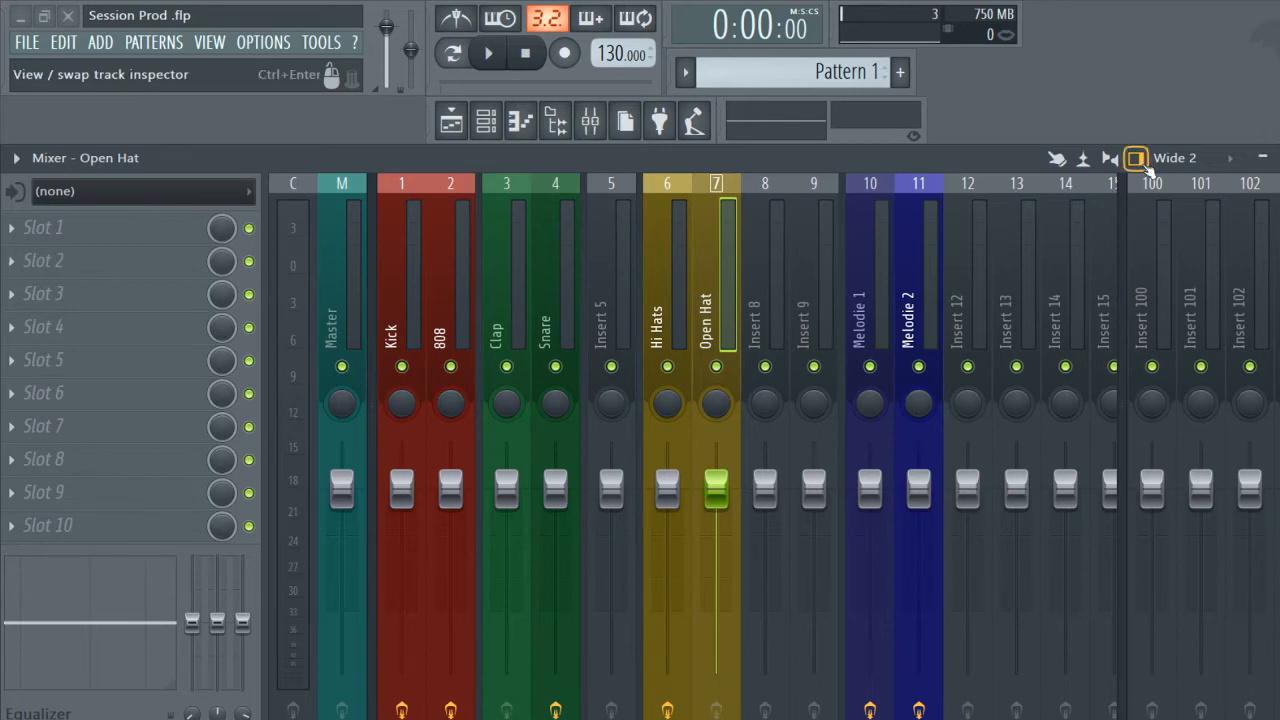
Swap the mixer's track inspector to the opposite side and back to its original side.
{"action": "left_click", "coordinate": [1137, 158]}
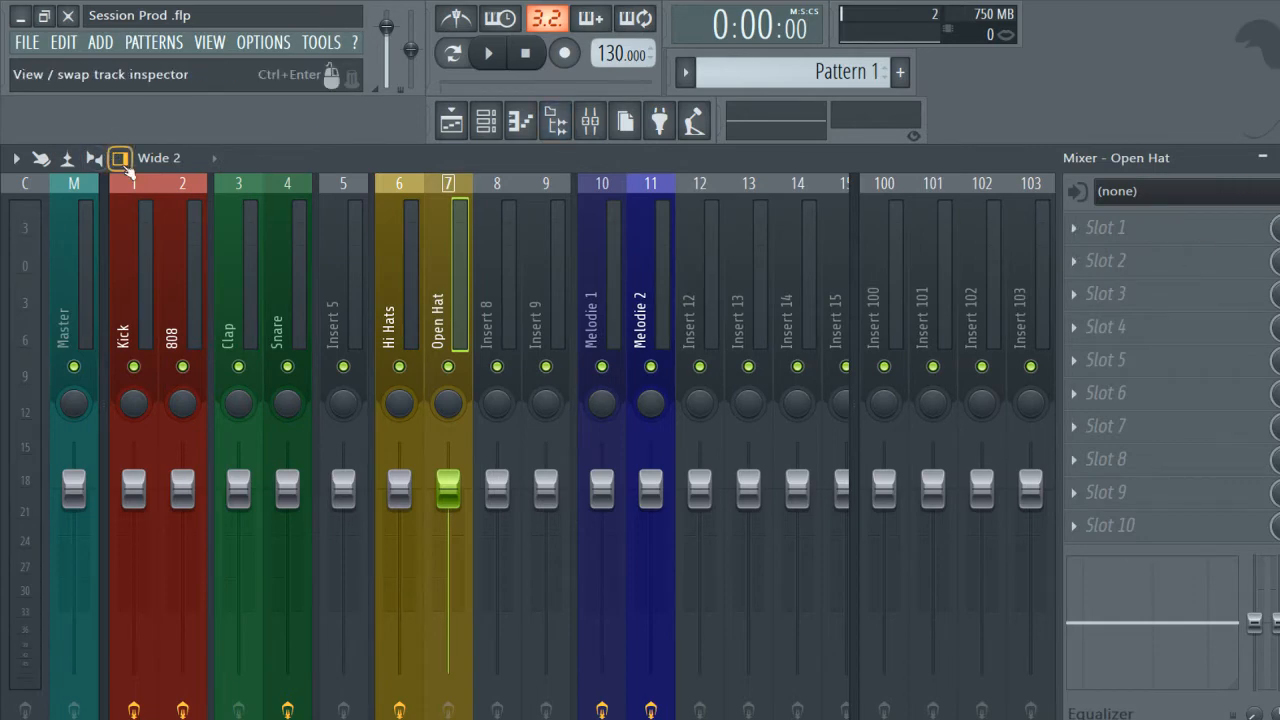
{"action": "left_click", "coordinate": [120, 158]}
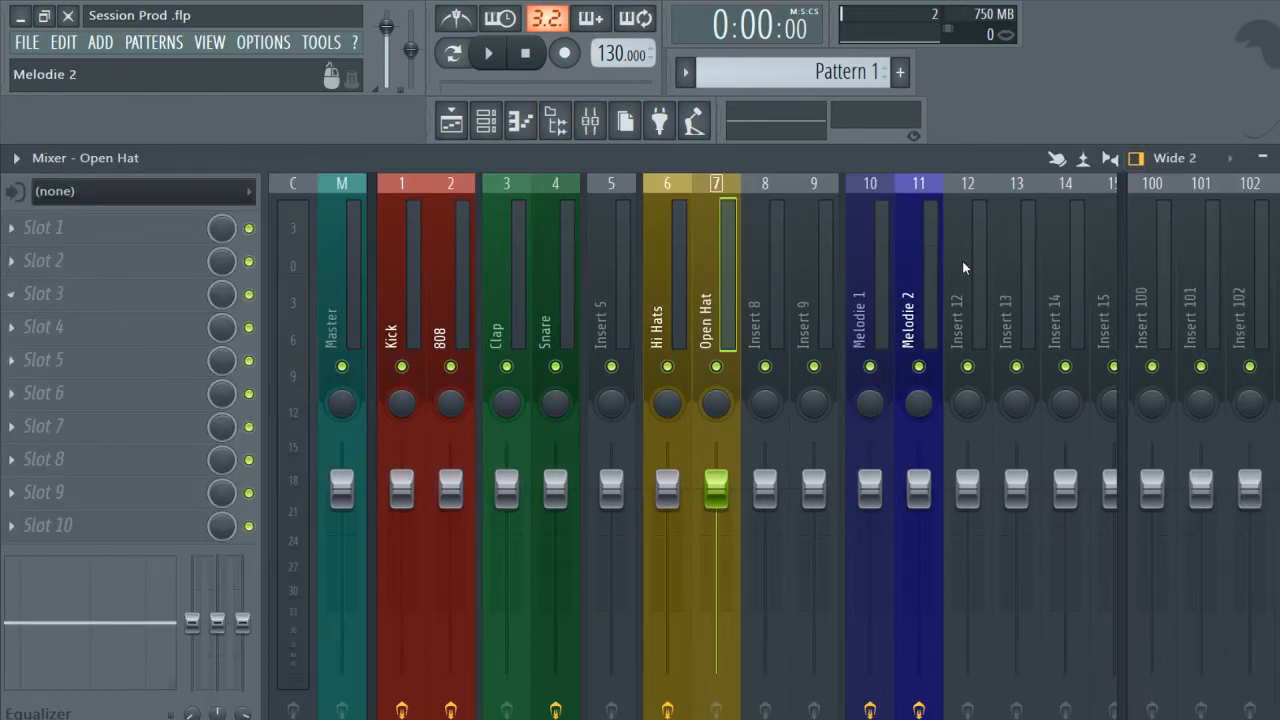
Examine the effect slots of the Clap, 808, Snare, Hi Hats and Open Hat mixer tracks one after another.
{"action": "left_click", "coordinate": [485, 242]}
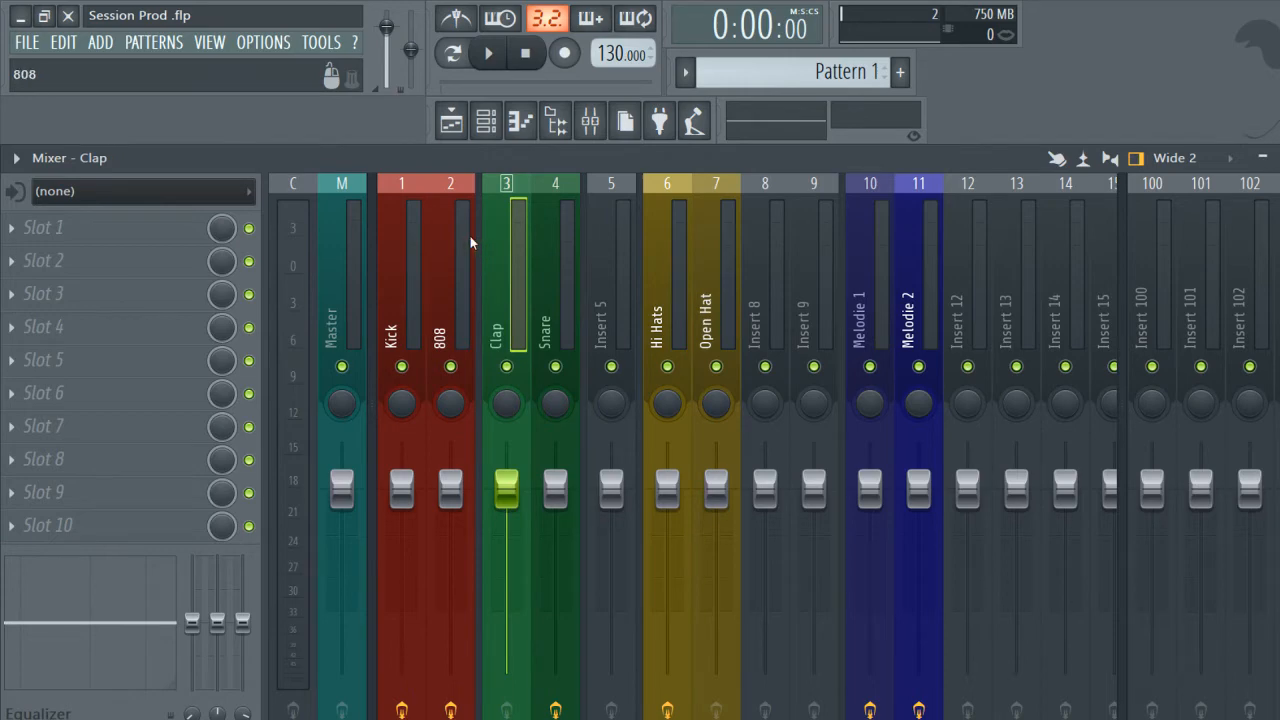
{"action": "left_click", "coordinate": [470, 237]}
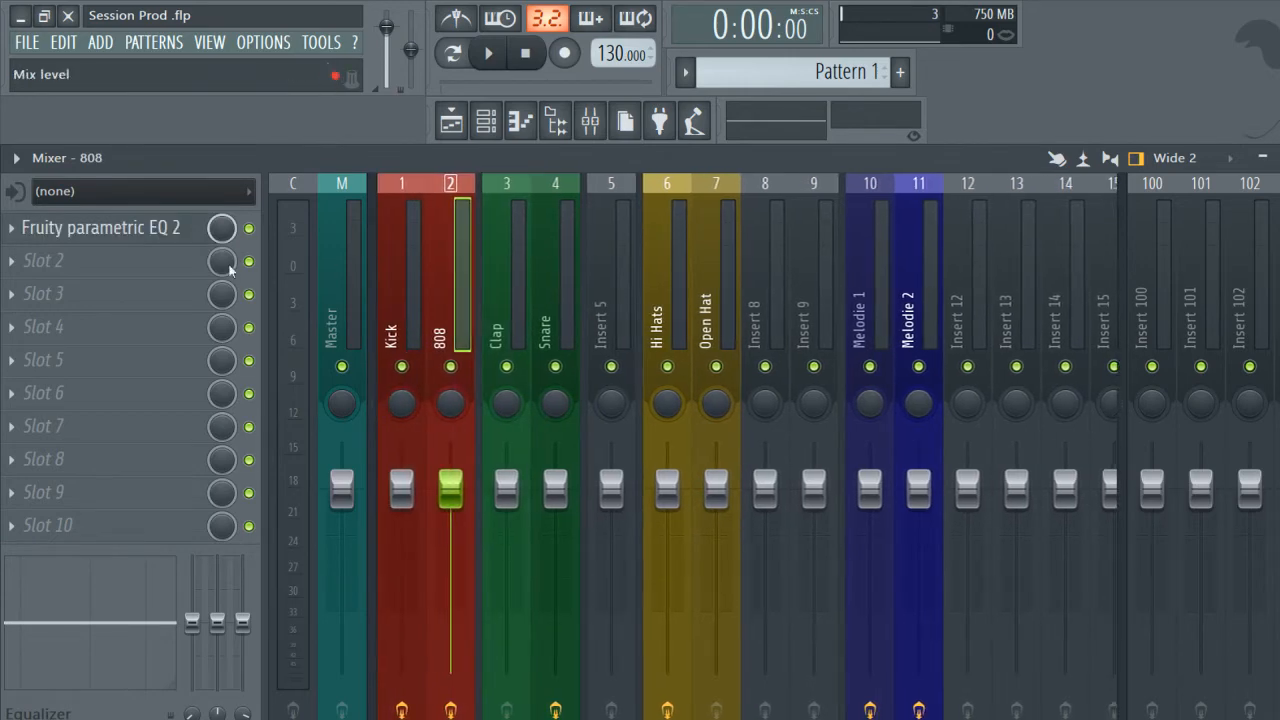
{"action": "left_click", "coordinate": [566, 310]}
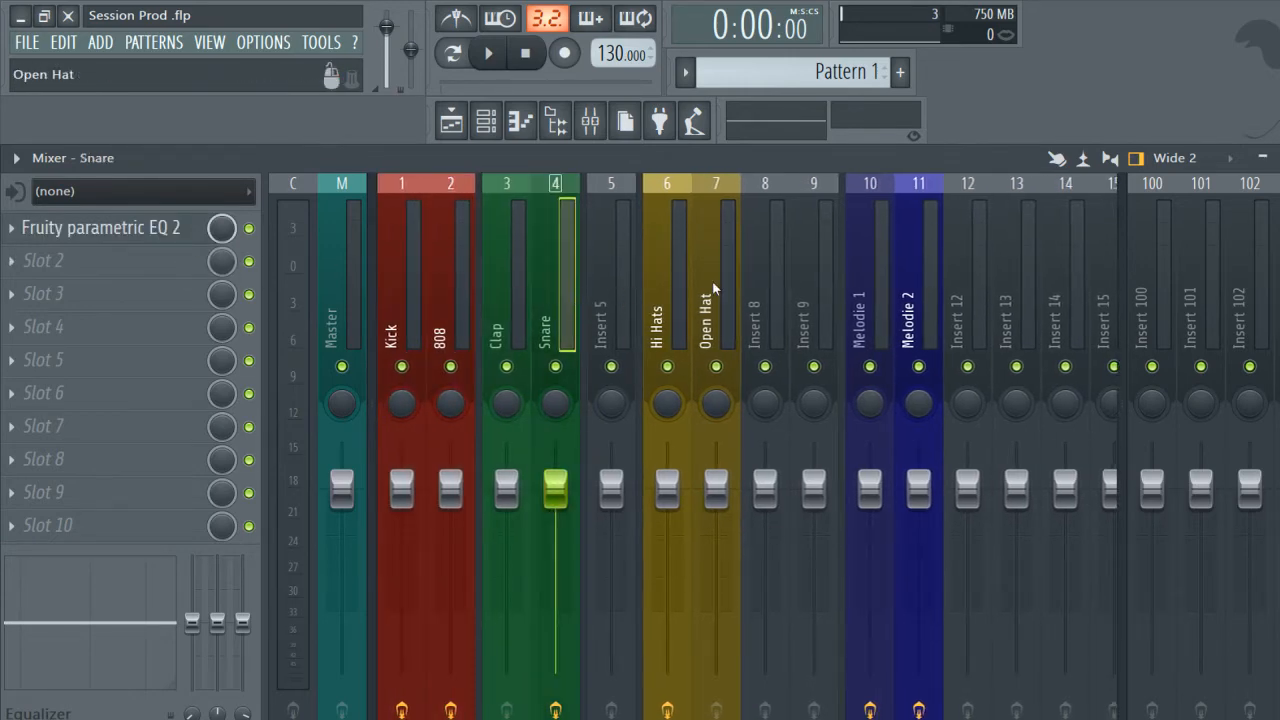
{"action": "left_click", "coordinate": [520, 252]}
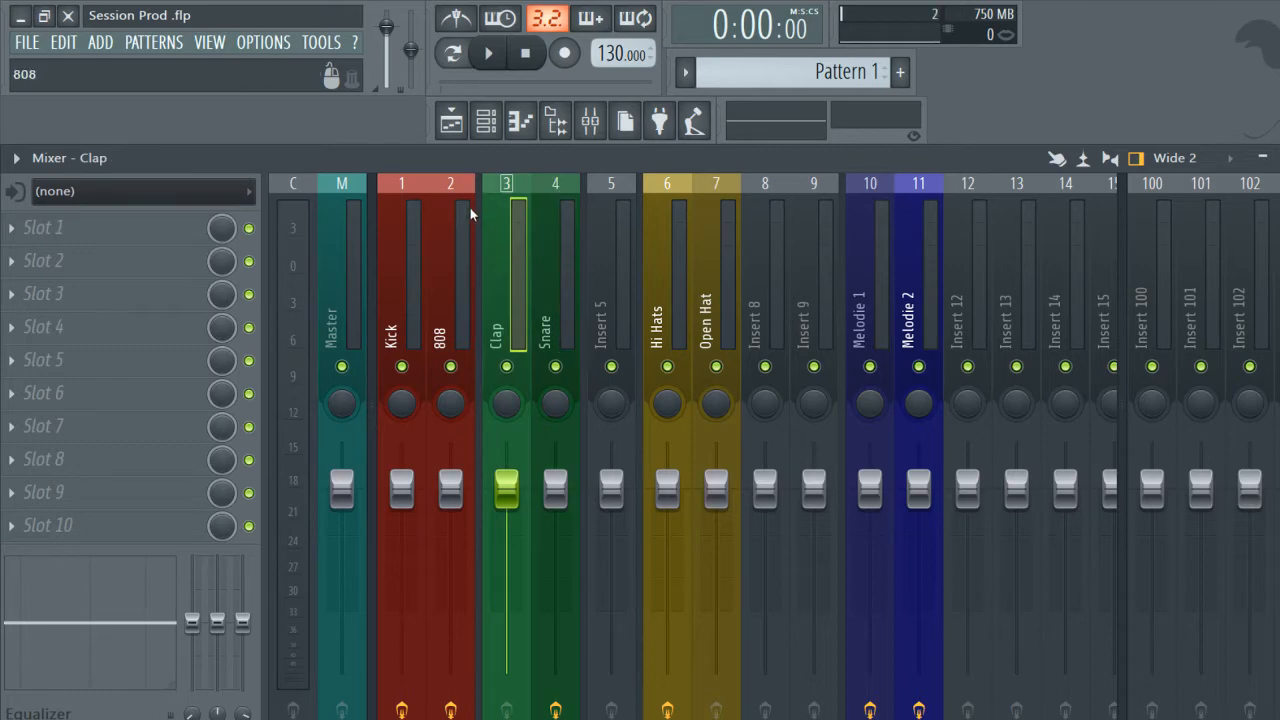
{"action": "left_click", "coordinate": [456, 243]}
{"action": "left_click", "coordinate": [510, 238]}
{"action": "left_click", "coordinate": [665, 238]}
{"action": "left_click", "coordinate": [700, 240]}
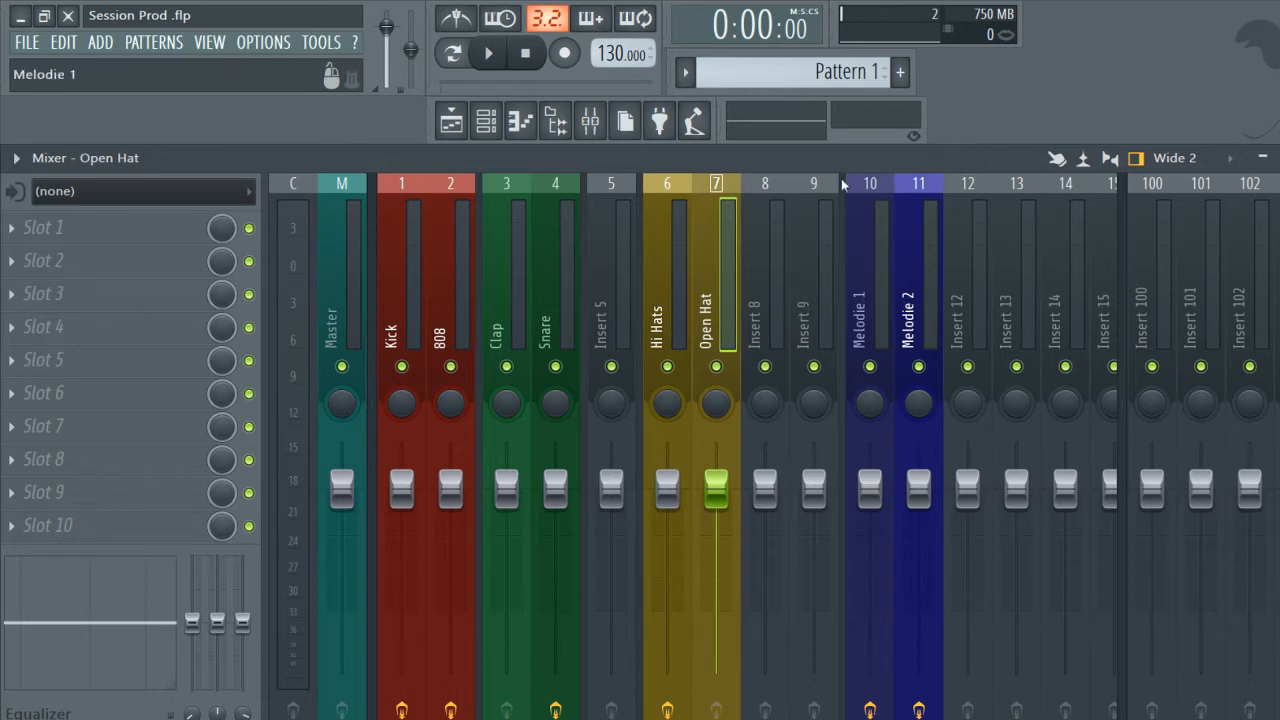
Inspect the Clap track's Separator option, and add a separator before the Insert 13 mixer track and remove it again.
{"action": "right_click", "coordinate": [492, 216]}
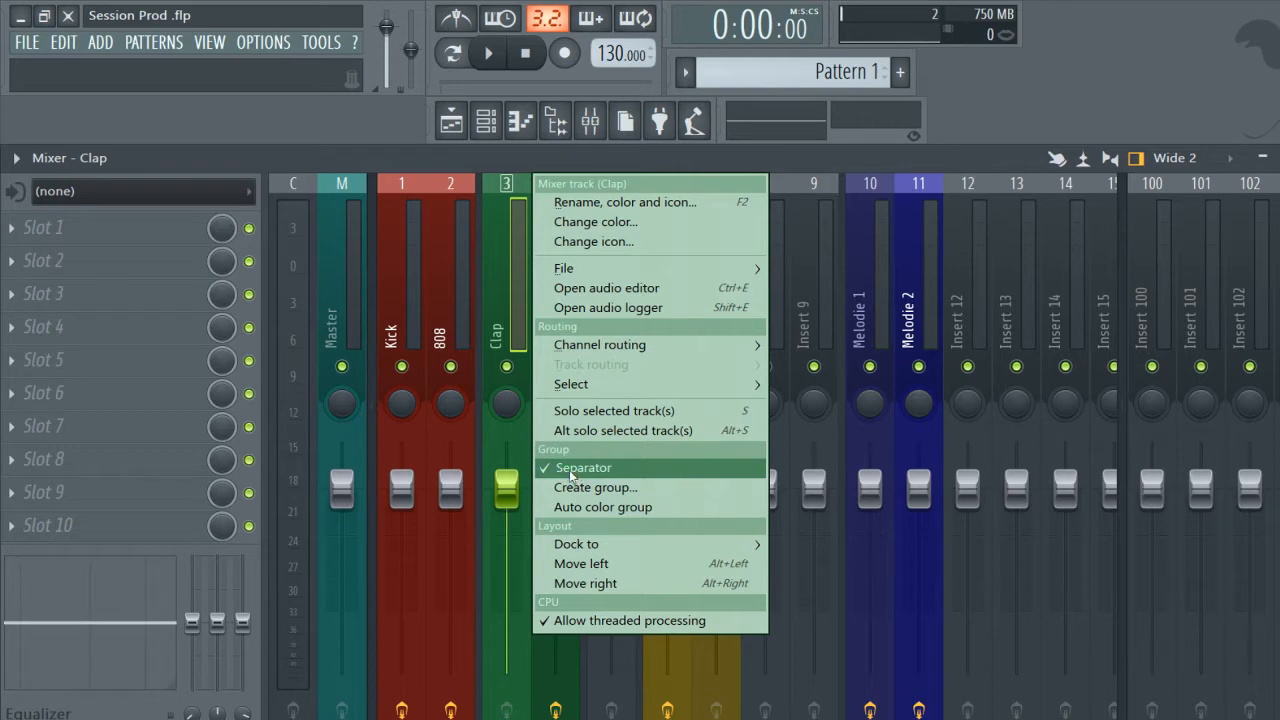
{"action": "left_click", "coordinate": [1022, 280]}
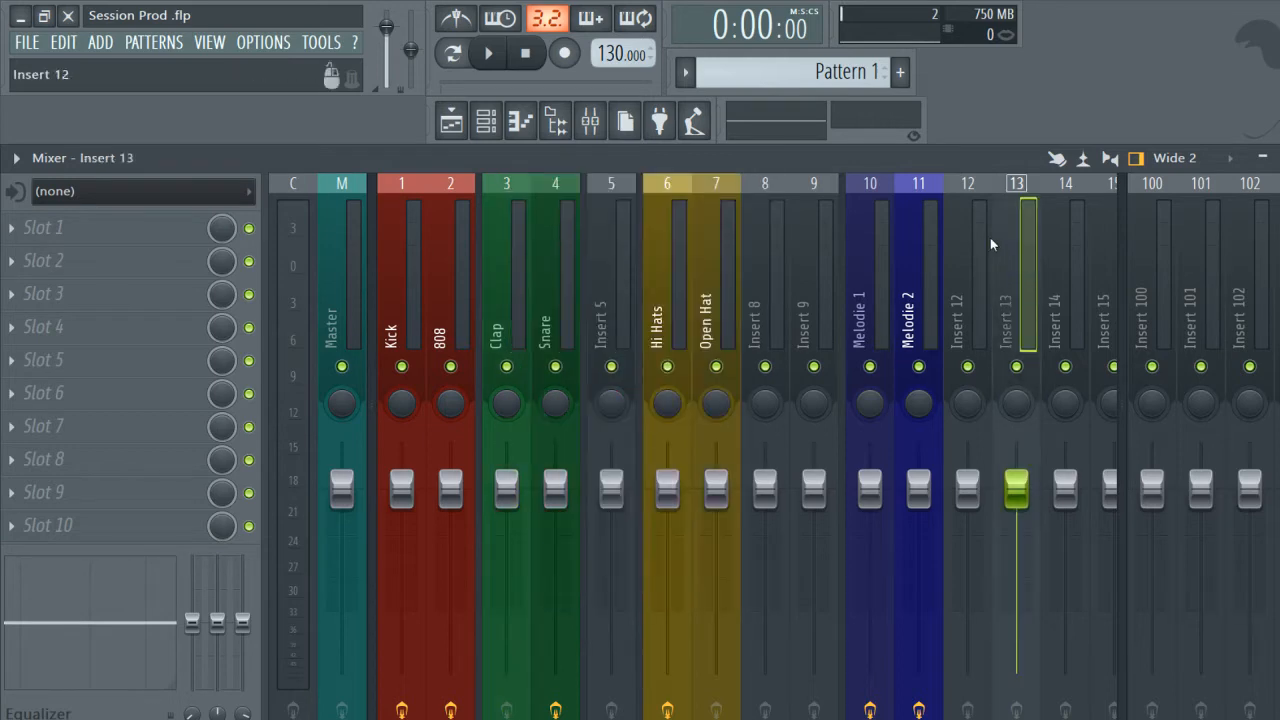
{"action": "right_click", "coordinate": [1022, 243]}
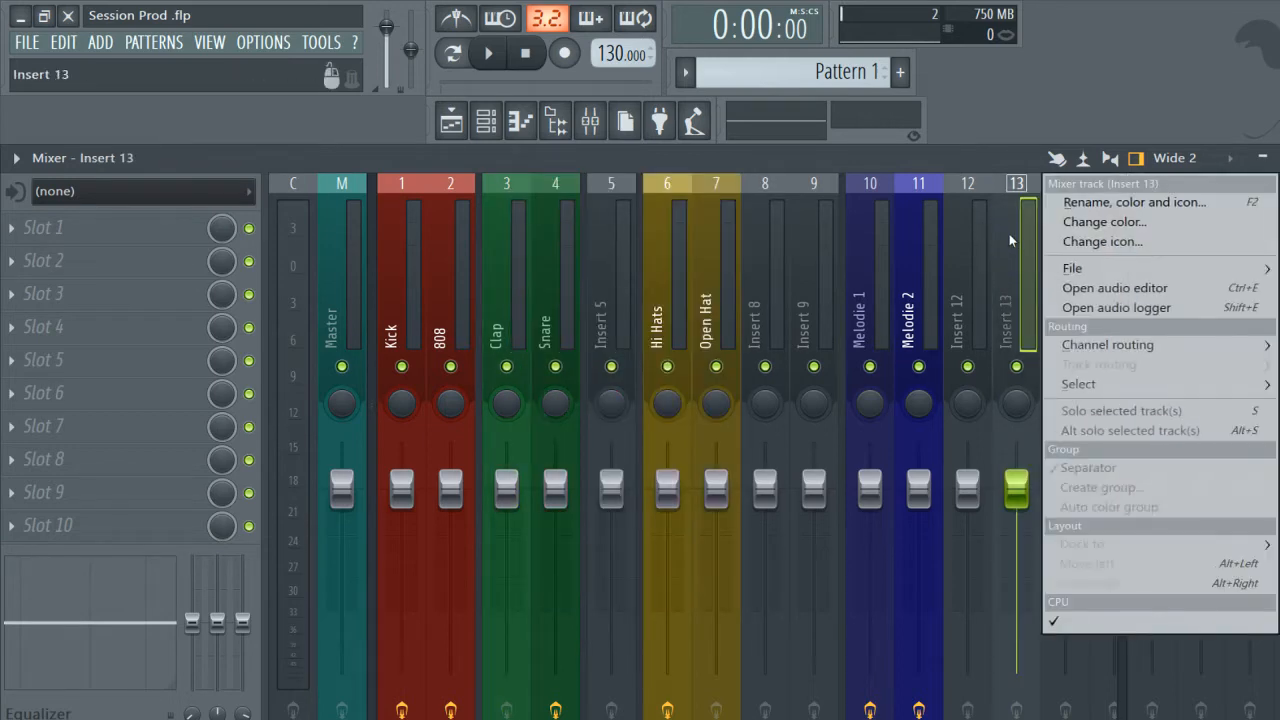
{"action": "left_click", "coordinate": [1100, 468]}
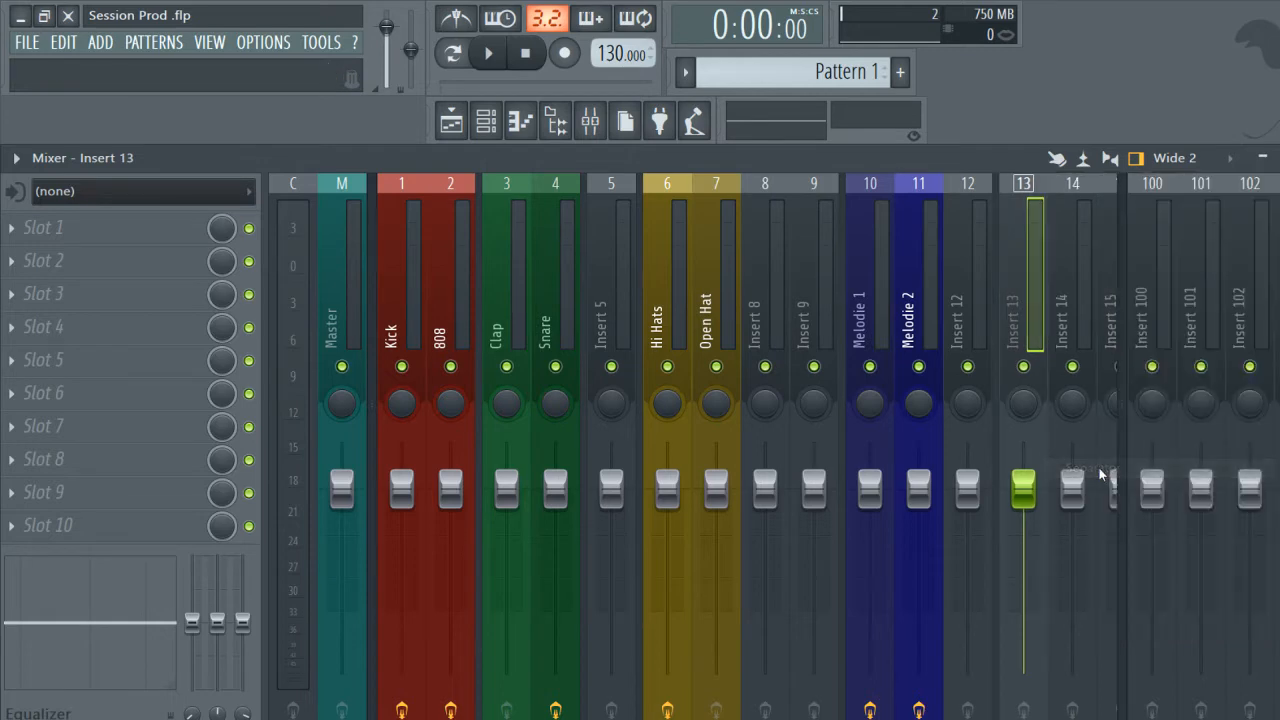
{"action": "right_click", "coordinate": [1011, 226]}
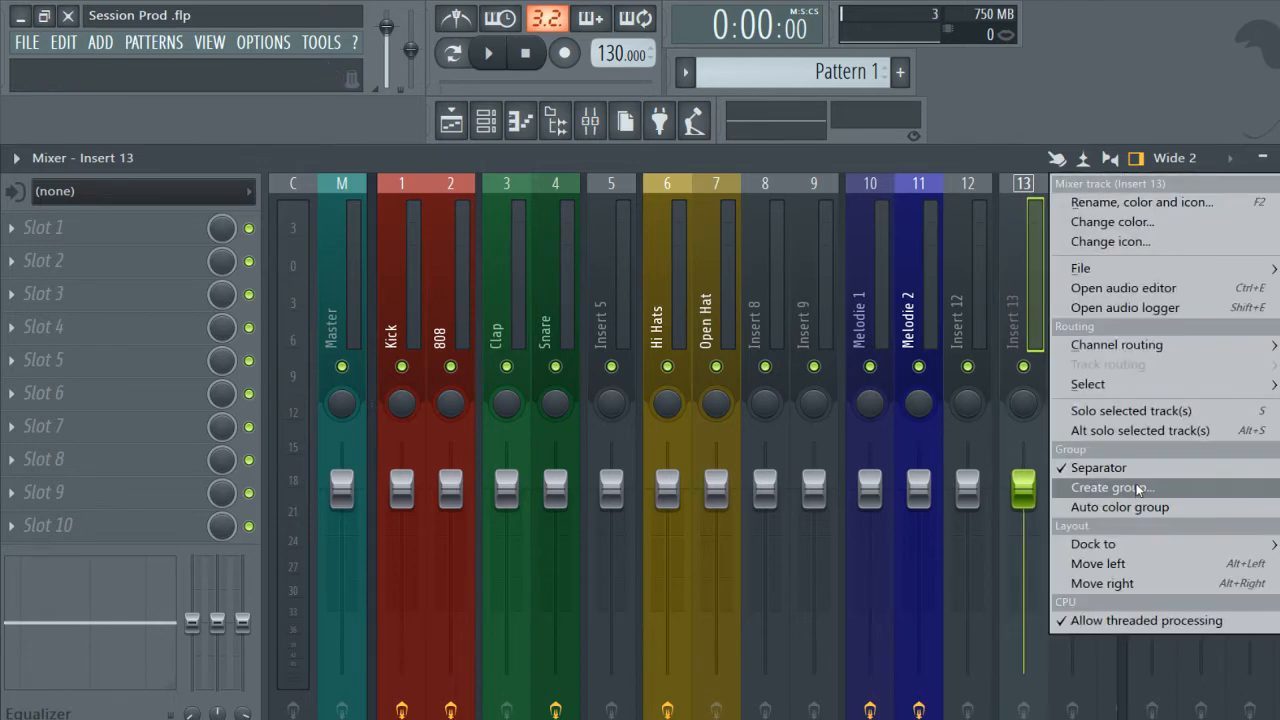
{"action": "left_click", "coordinate": [1136, 471]}
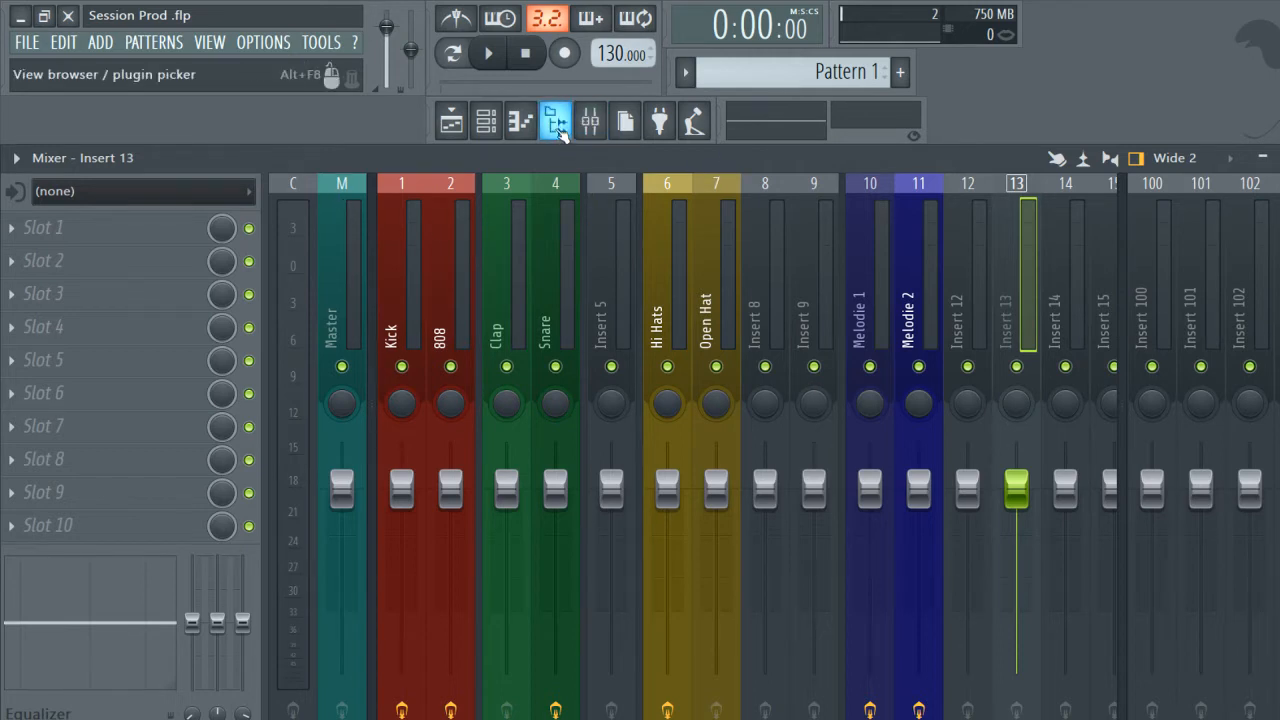
Show the browser with the Banque de Sons snapshot and collapse its folder structure.
{"action": "left_click", "coordinate": [557, 122]}
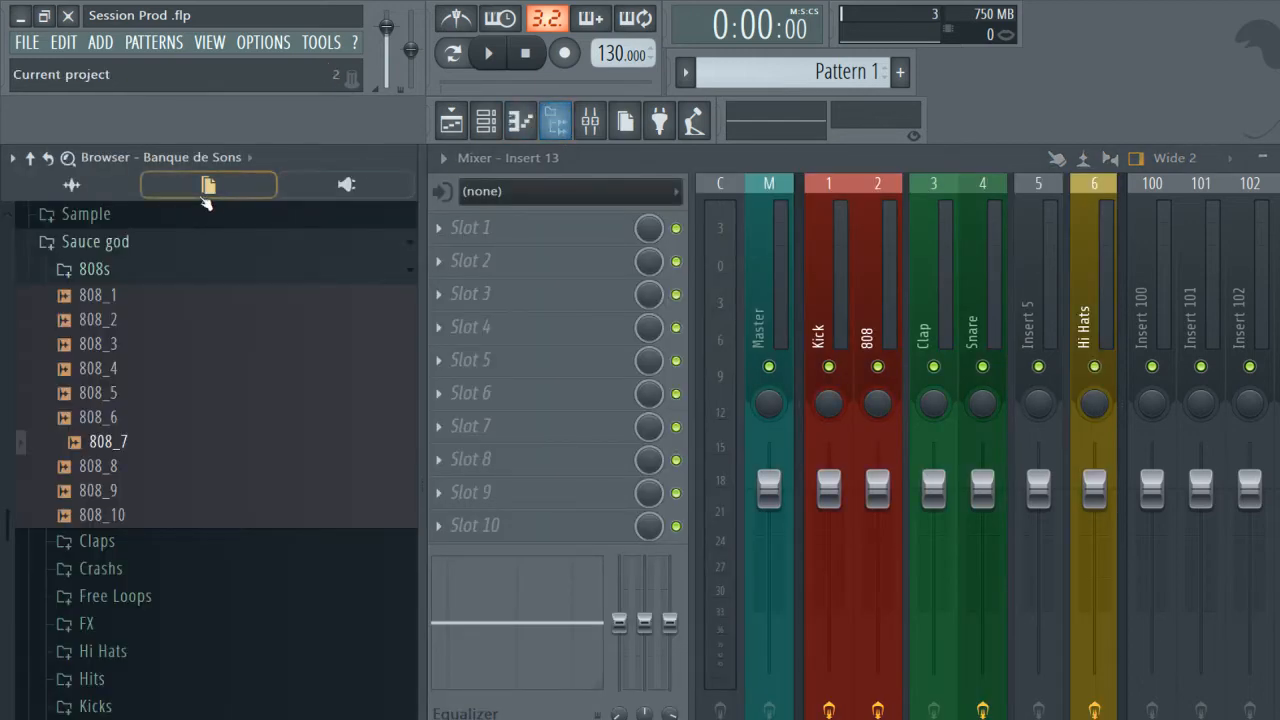
{"action": "left_click", "coordinate": [252, 160]}
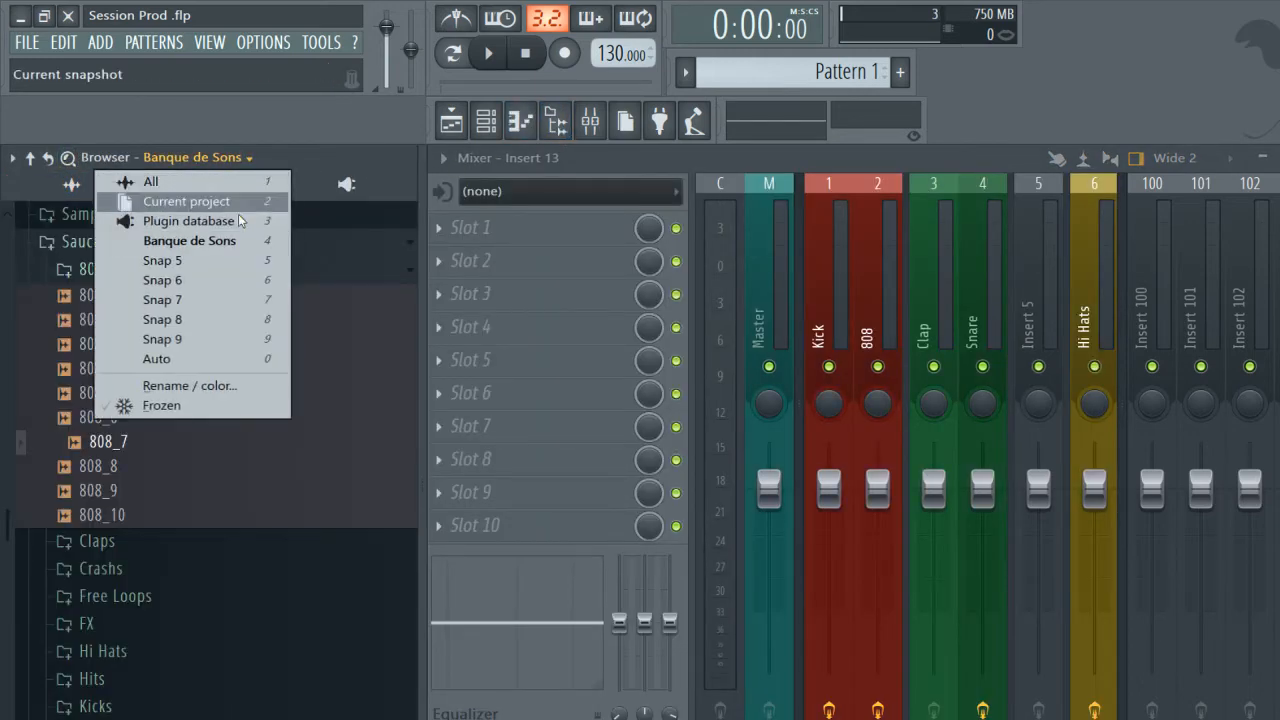
{"action": "left_click", "coordinate": [200, 243]}
{"action": "left_click", "coordinate": [33, 160]}
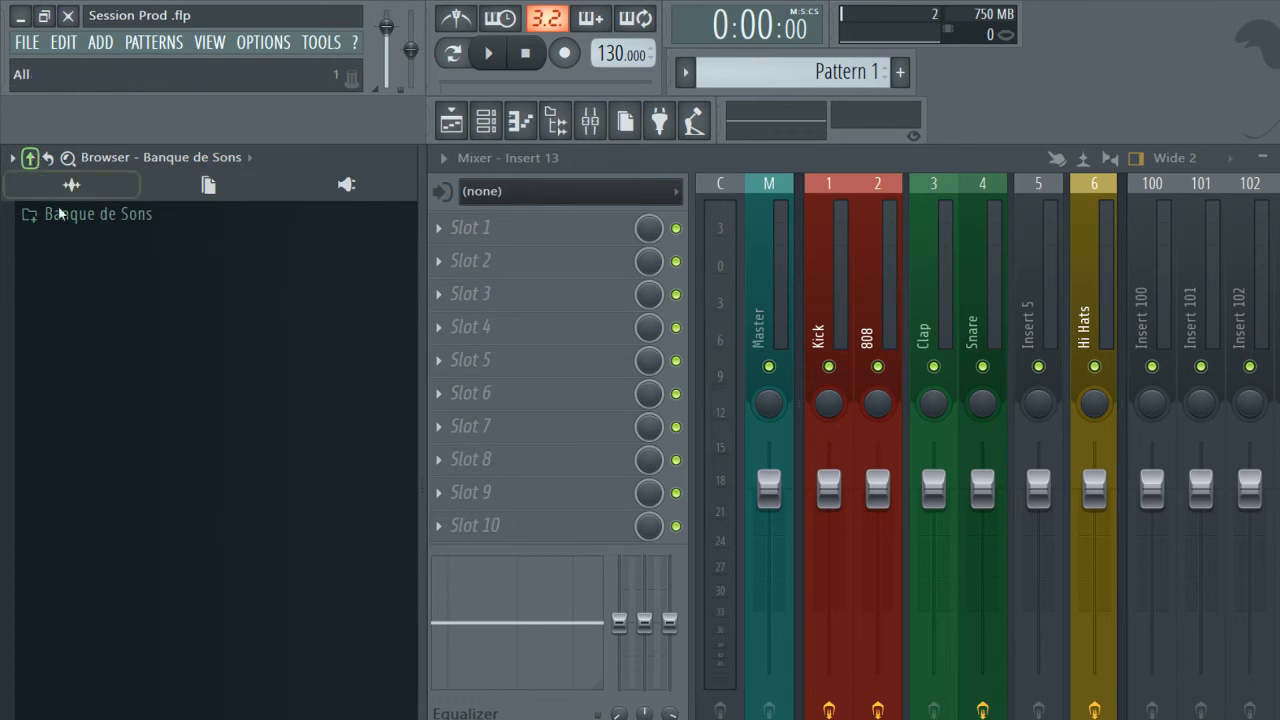
Switch the browser to the All snapshot and look through its Banque de Sons folder.
{"action": "left_click", "coordinate": [250, 158]}
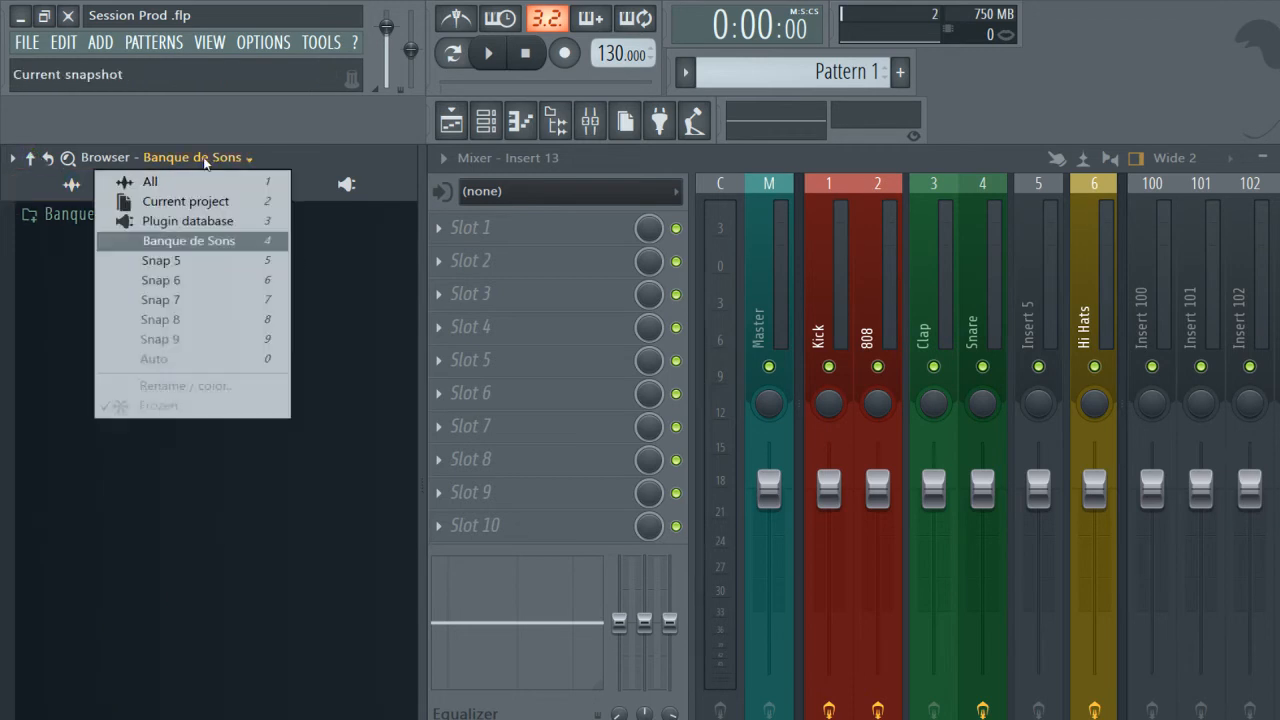
{"action": "left_click", "coordinate": [220, 184]}
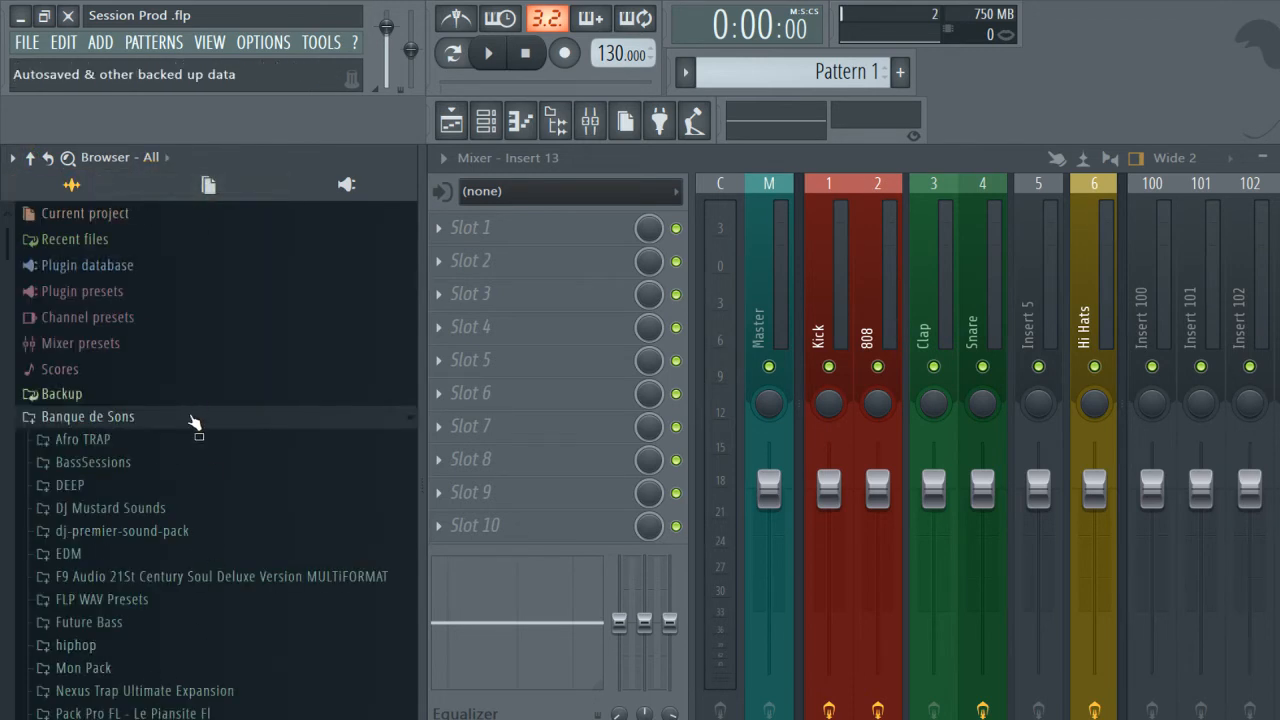
{"action": "scroll", "coordinate": [180, 410], "scroll_direction": "down", "scroll_amount": 6}
{"action": "scroll", "coordinate": [178, 410], "scroll_direction": "up", "scroll_amount": 6}
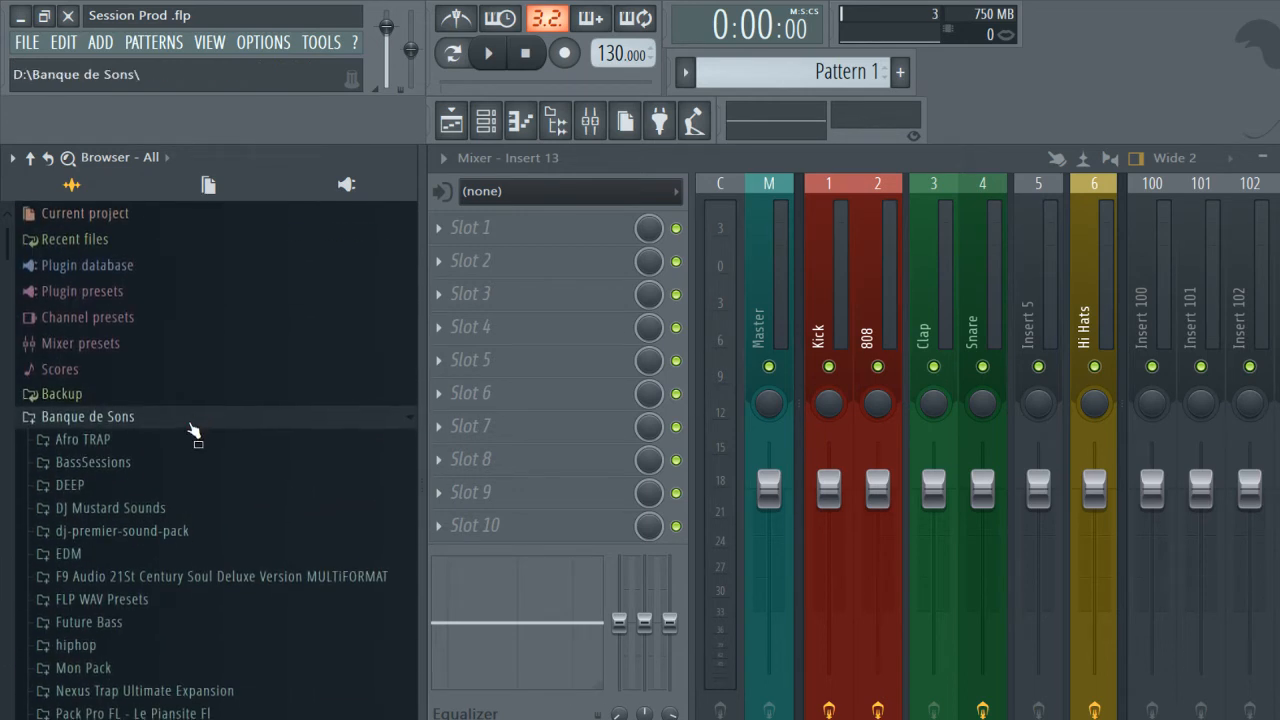
{"action": "left_click_drag", "start_coordinate": [193, 430], "coordinate": [150, 172]}
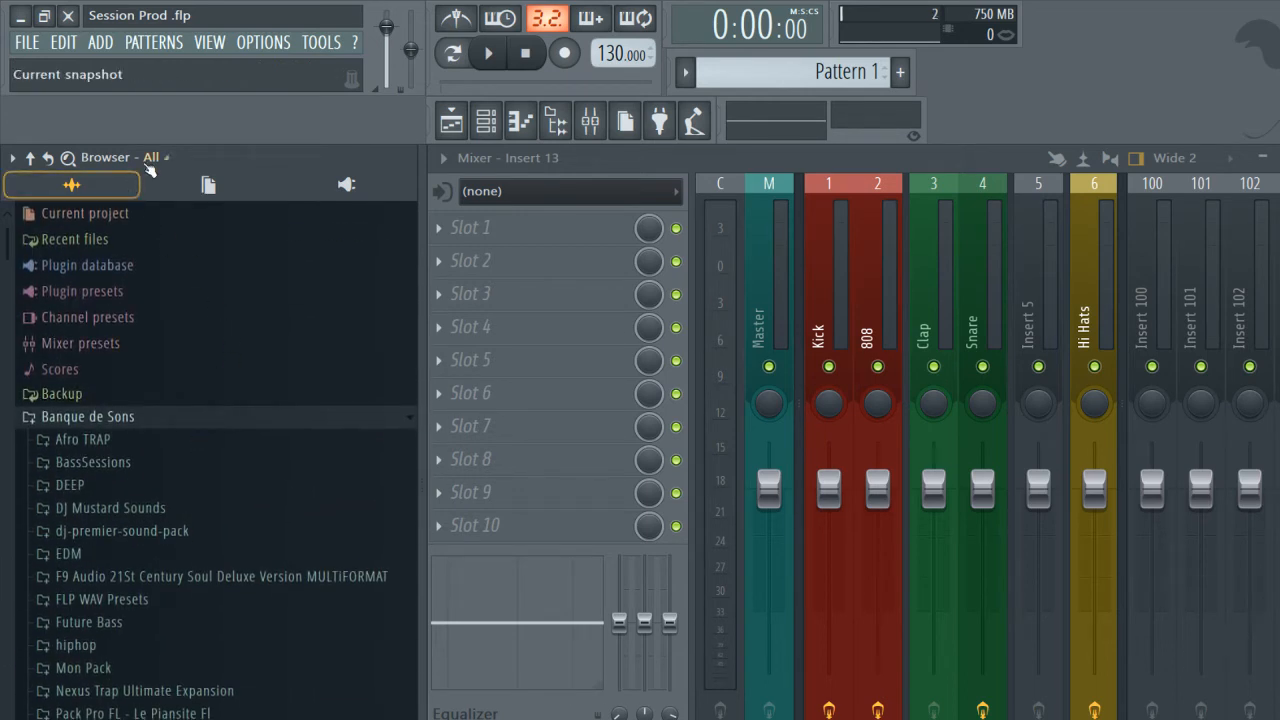
Switch the browser to the Snap 6 snapshot and expand its Banque de Sons folder.
{"action": "left_click", "coordinate": [166, 160]}
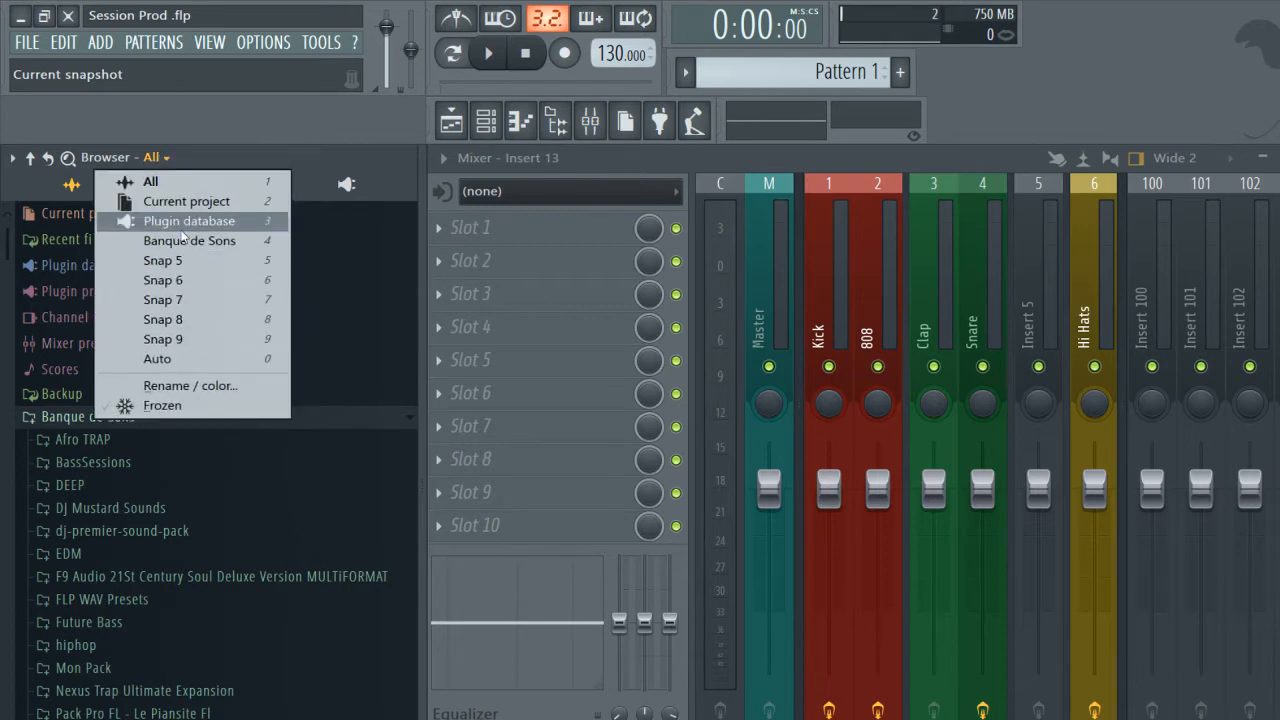
{"action": "left_click", "coordinate": [190, 281]}
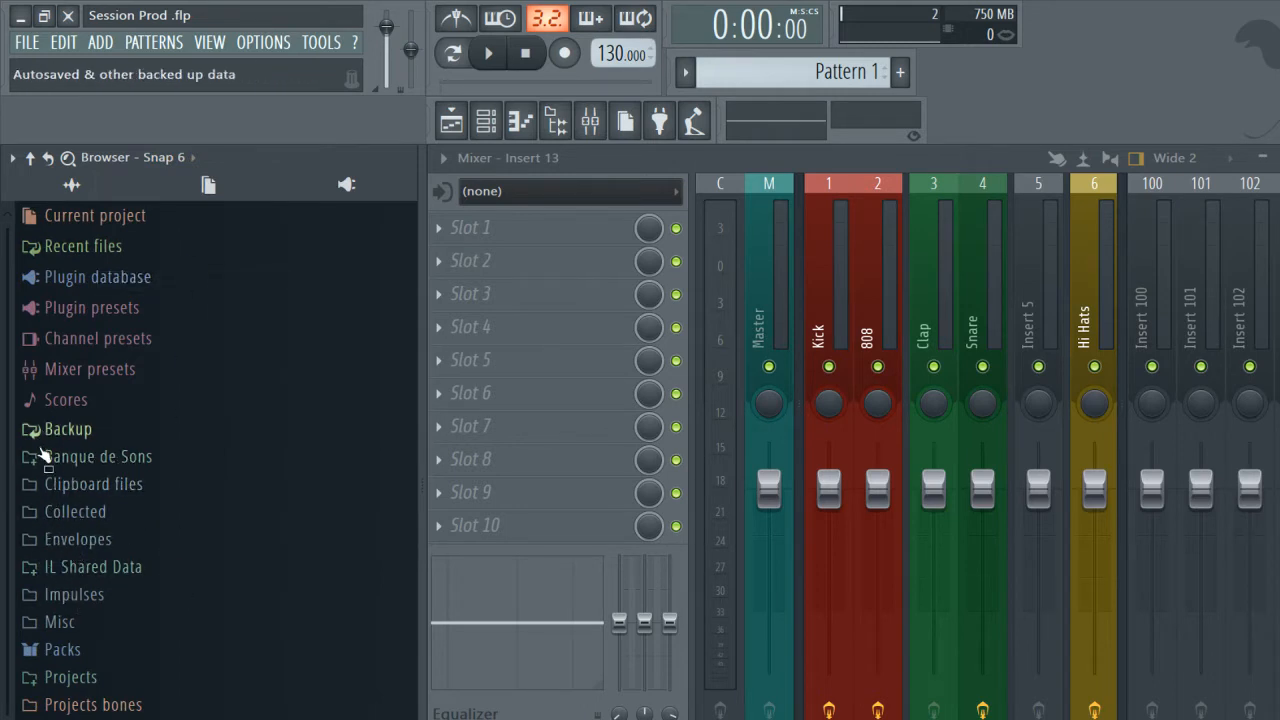
{"action": "left_click", "coordinate": [50, 460]}
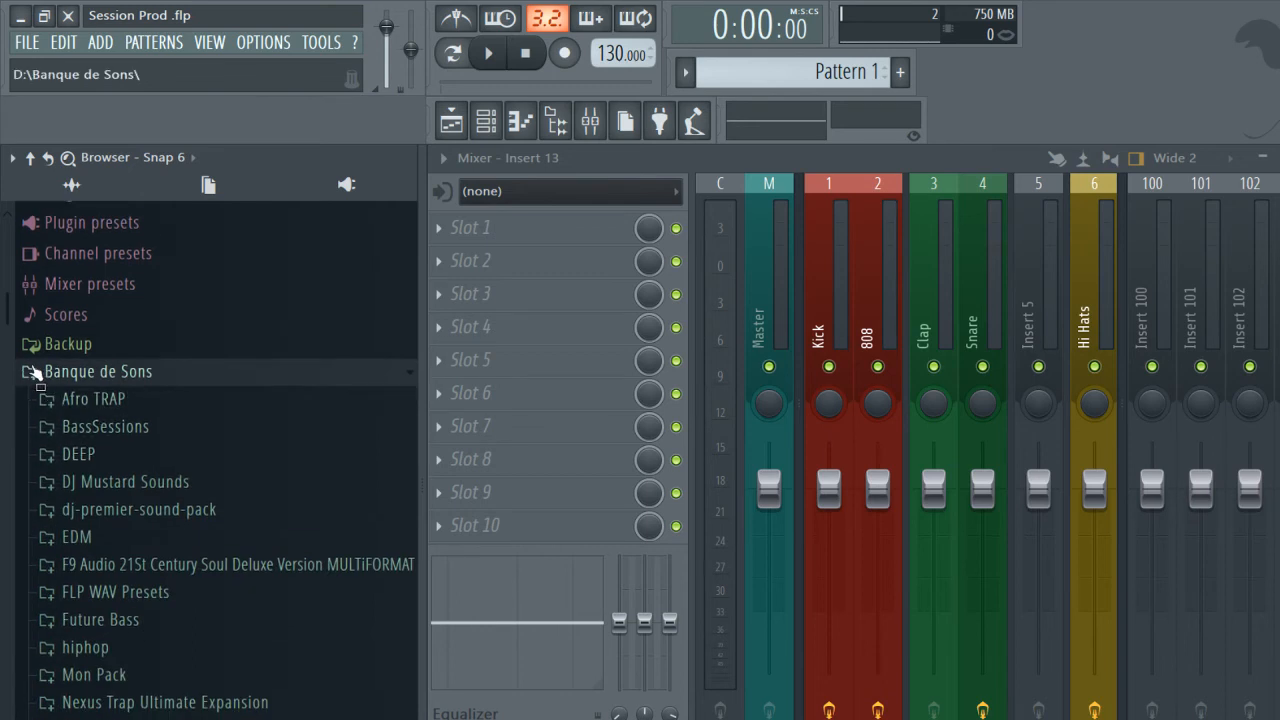
{"action": "left_click", "coordinate": [30, 157]}
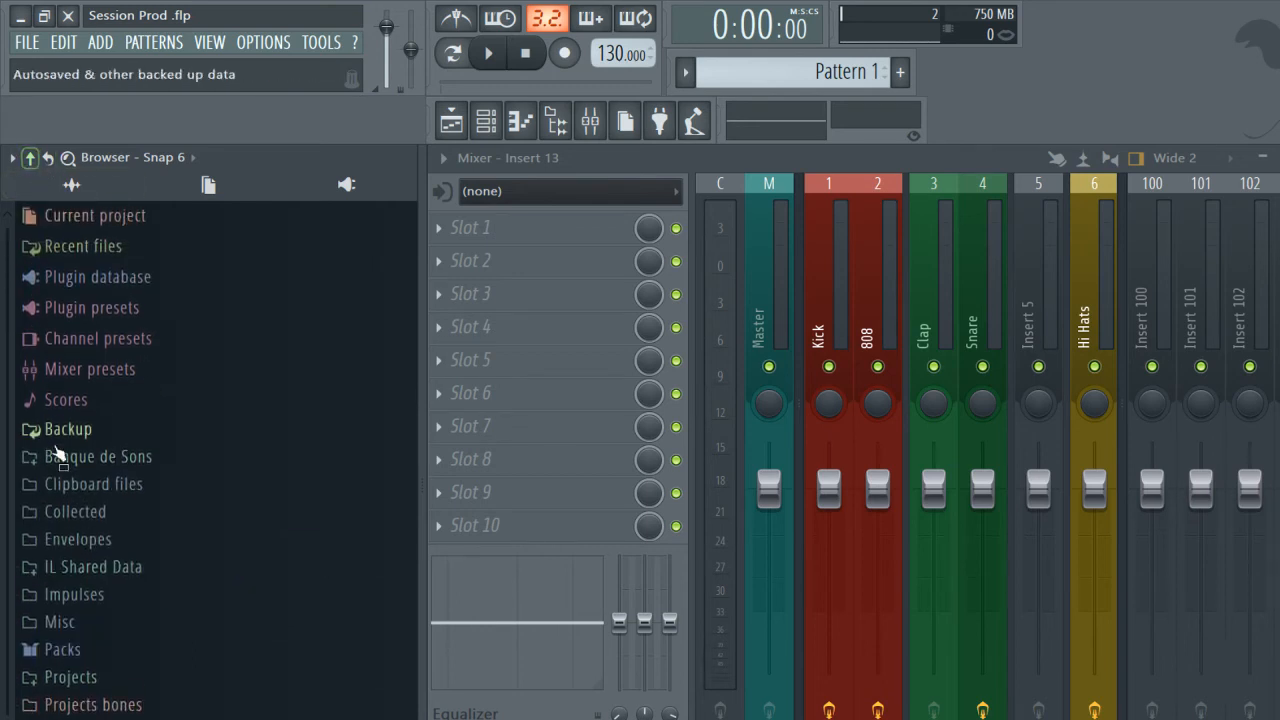
{"action": "left_click", "coordinate": [64, 458]}
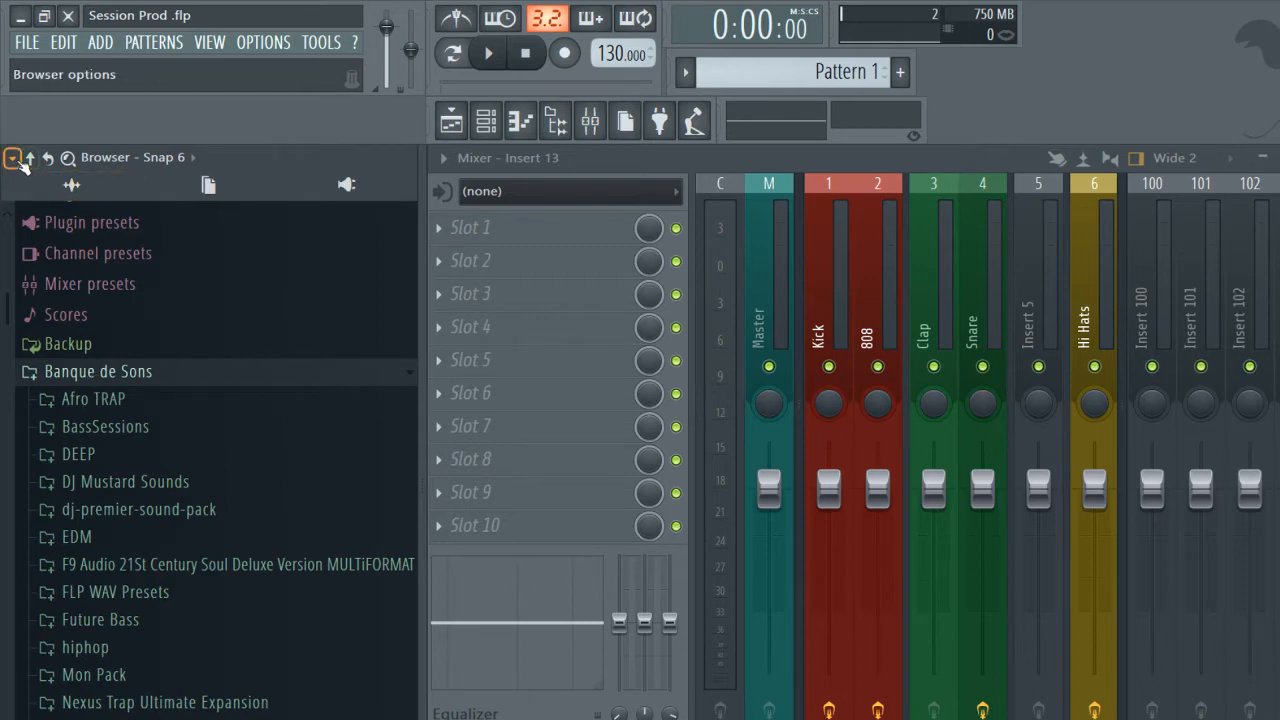
Restrict the Snap 6 browser view to opened folders only and collapse the Banque de Sons folder.
{"action": "left_click", "coordinate": [15, 158]}
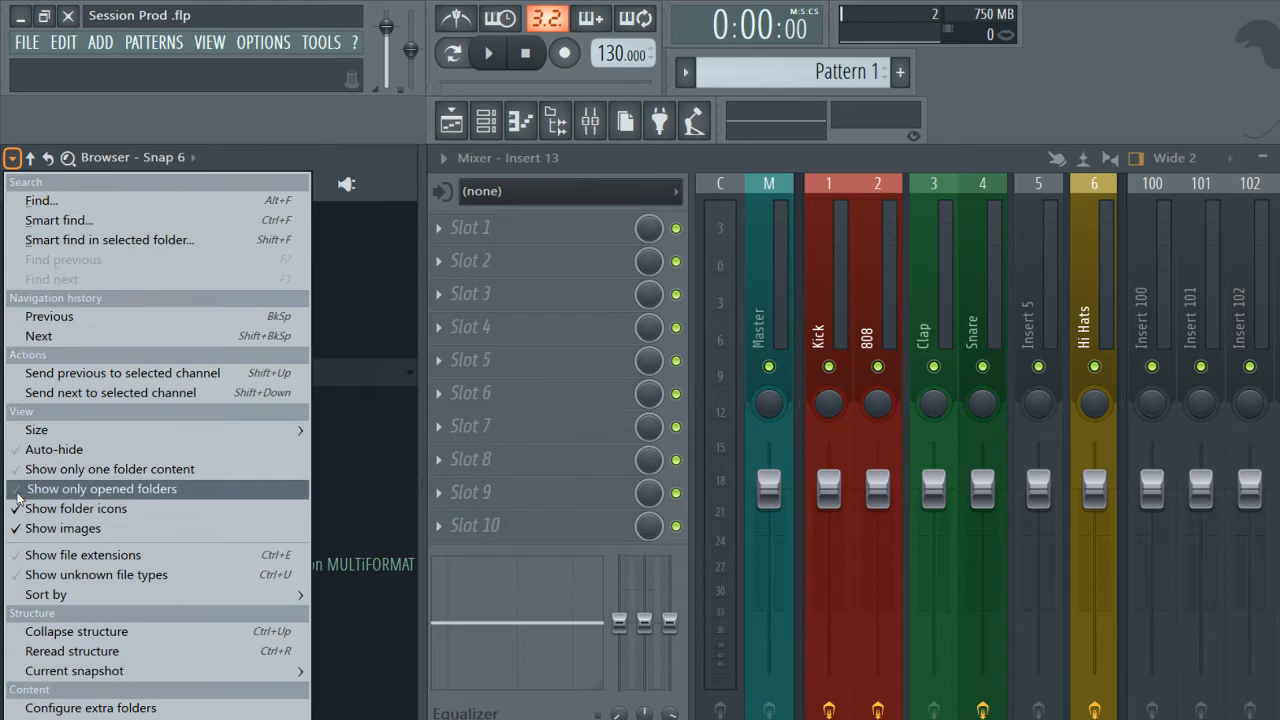
{"action": "left_click", "coordinate": [18, 497]}
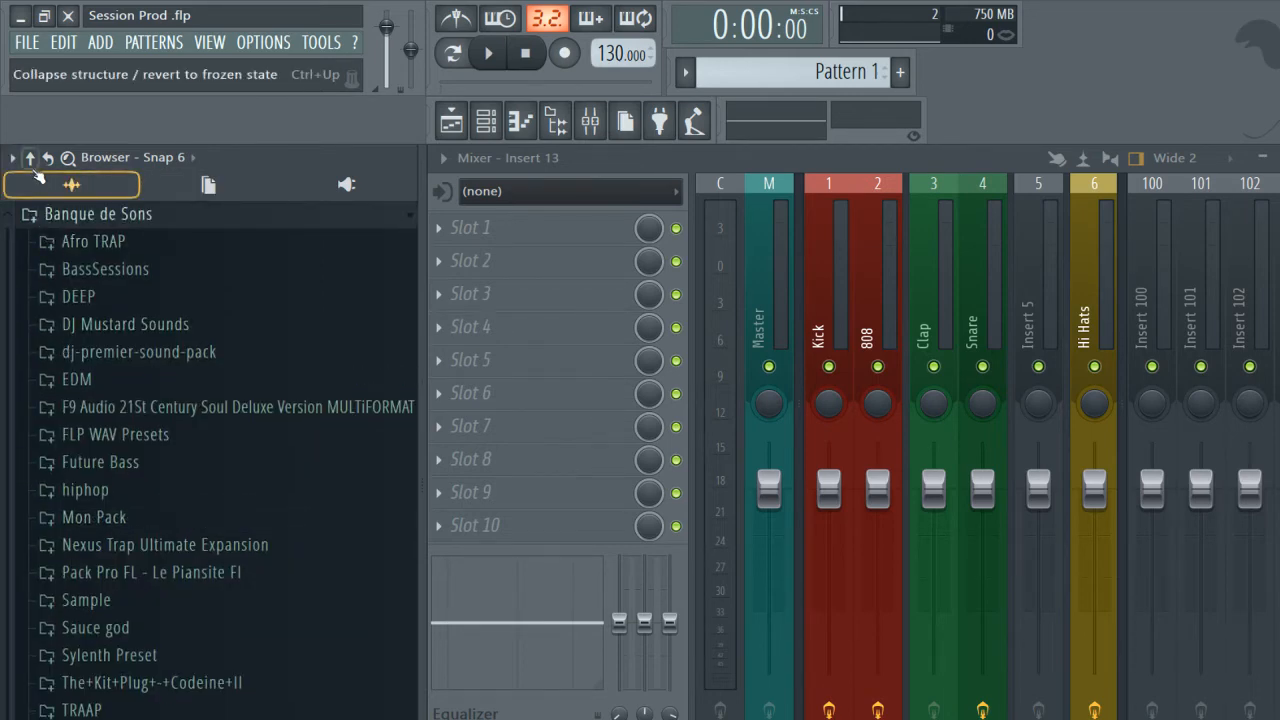
{"action": "left_click", "coordinate": [31, 160]}
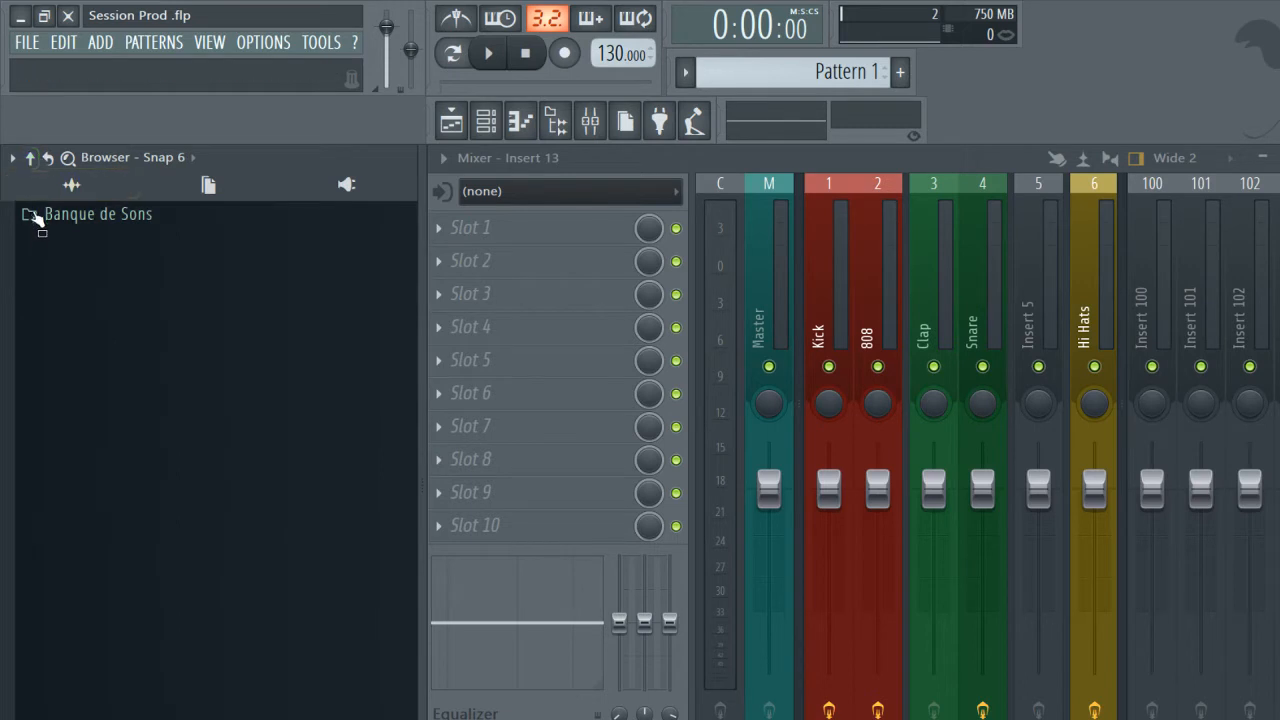
{"action": "left_click", "coordinate": [30, 213]}
{"action": "left_click", "coordinate": [31, 215]}
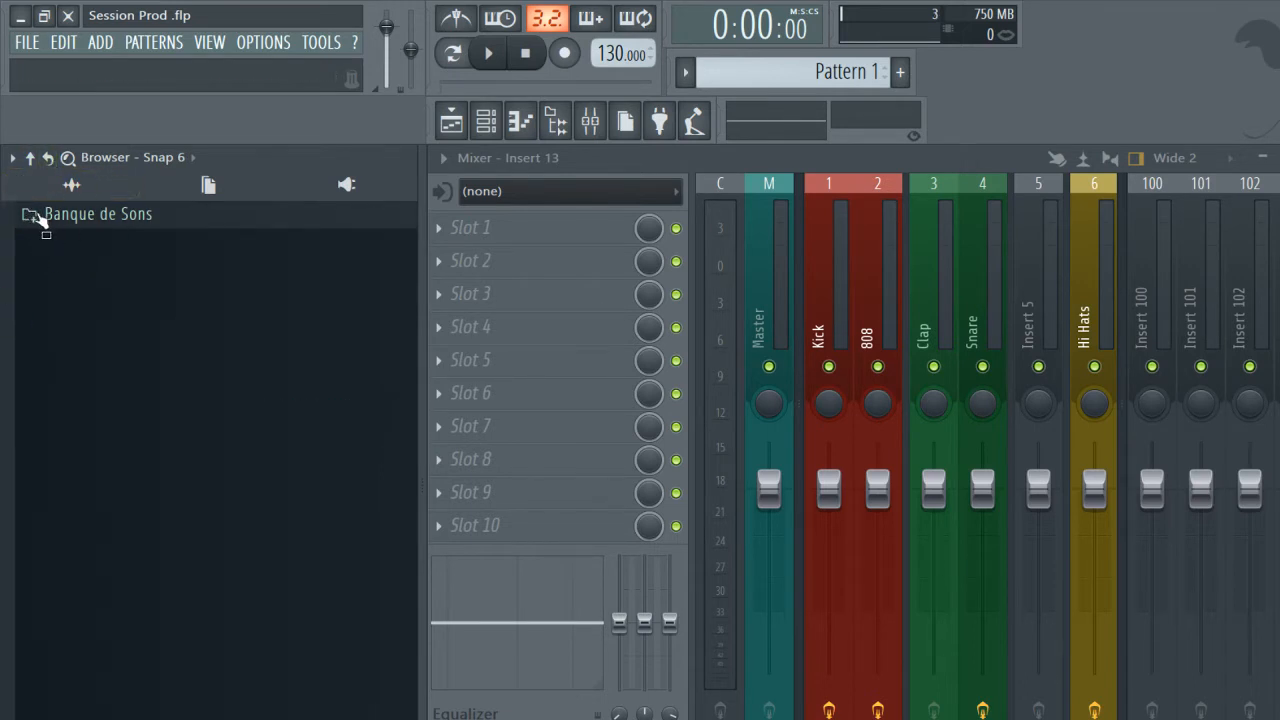
{"action": "left_click", "coordinate": [37, 216]}
{"action": "left_click", "coordinate": [37, 216]}
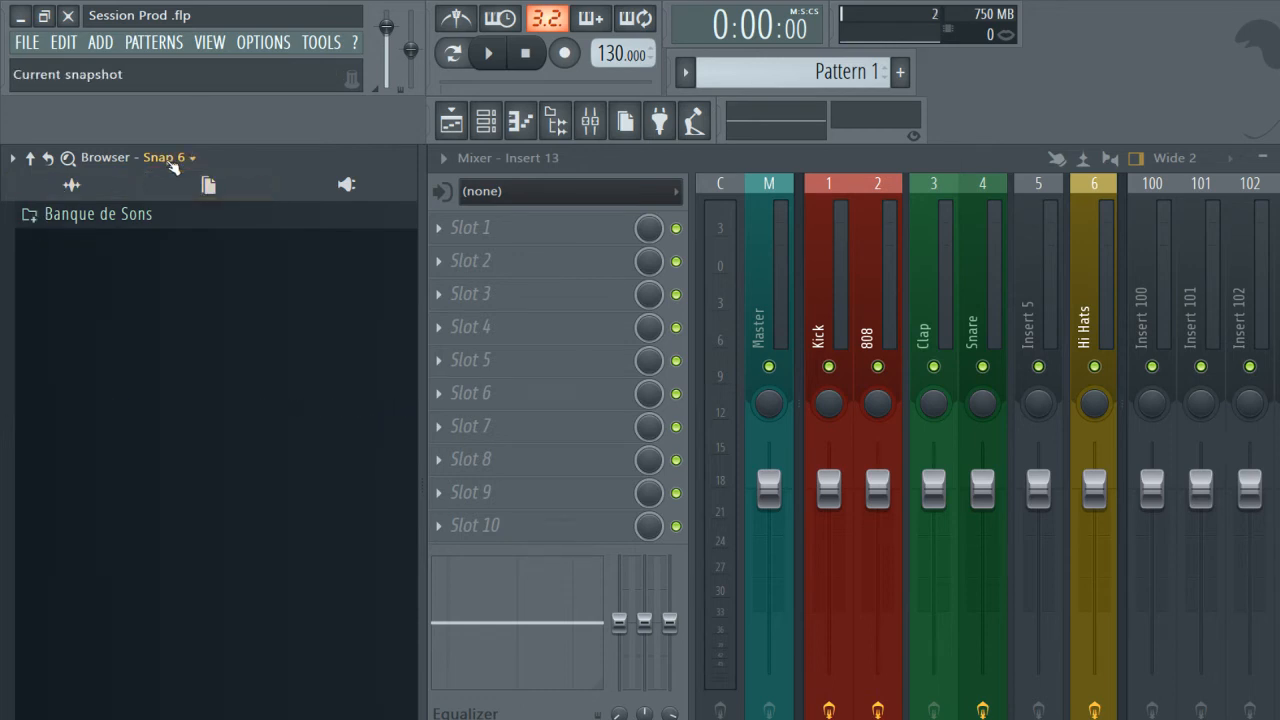
Rename the Snap 6 browser snapshot to "ma banque" and expand its Banque de Sons folder.
{"action": "left_click", "coordinate": [173, 165]}
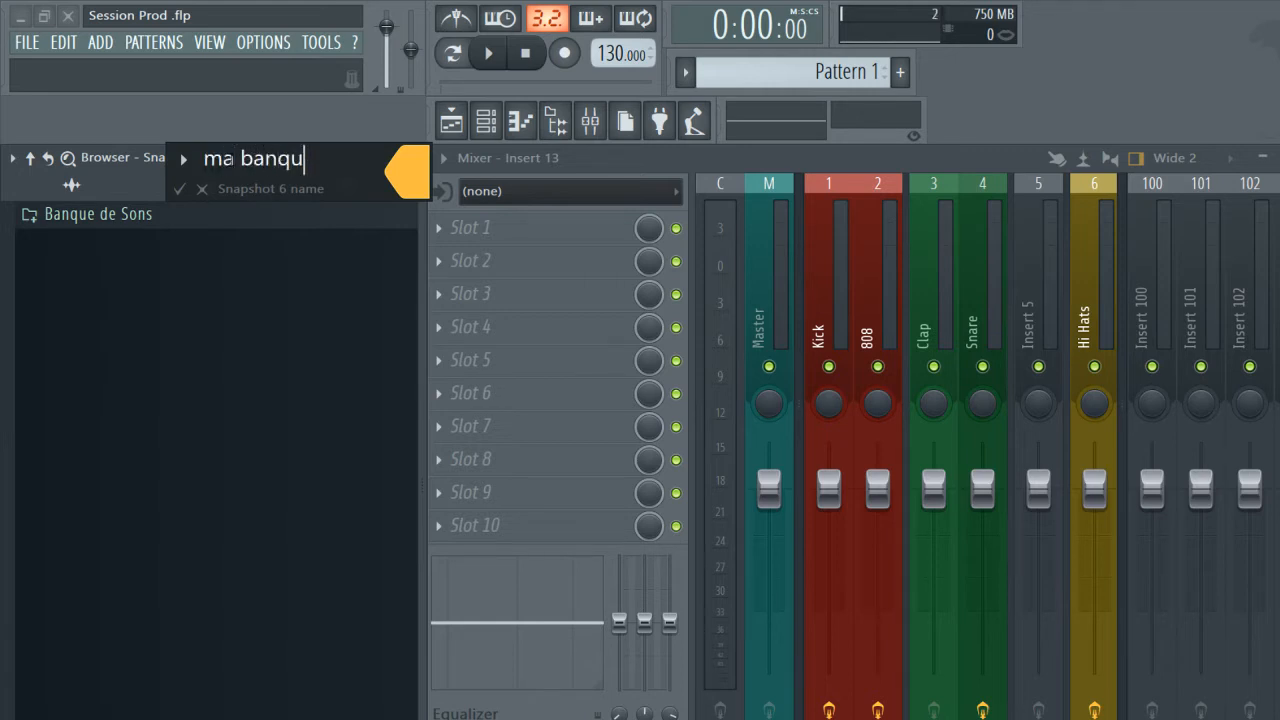
{"action": "key", "text": "Return"}
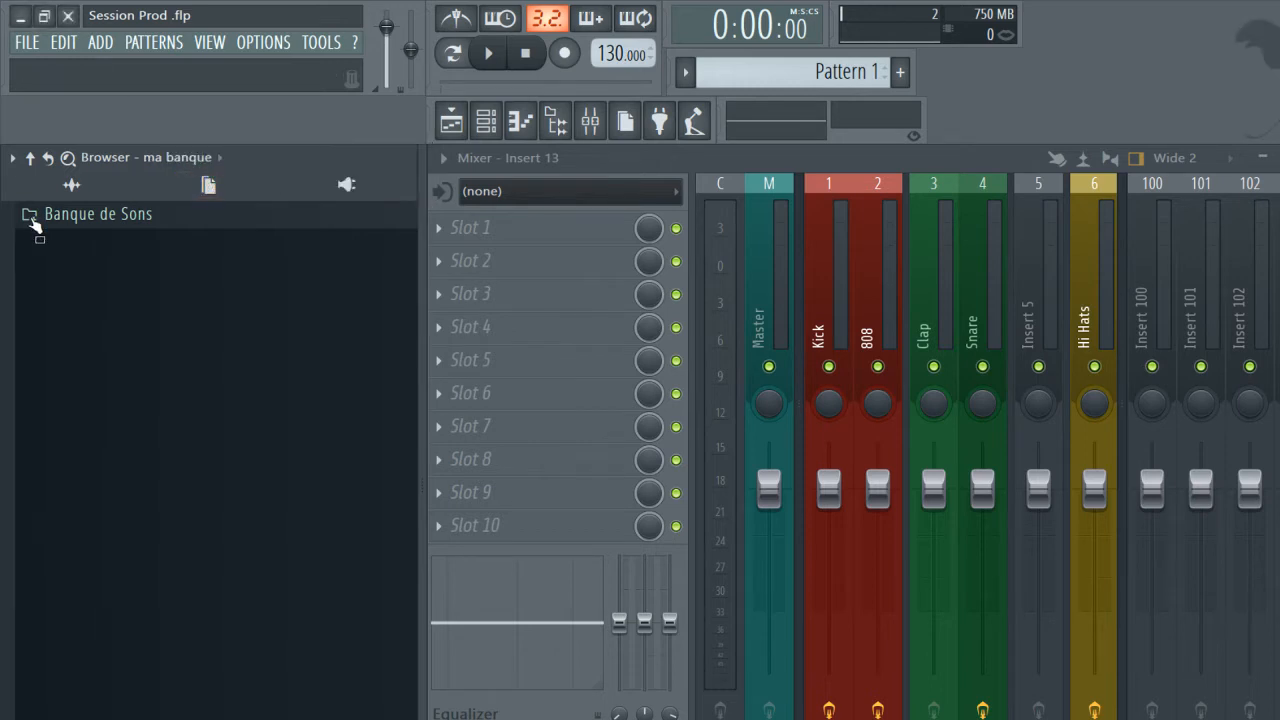
{"action": "left_click", "coordinate": [33, 225]}
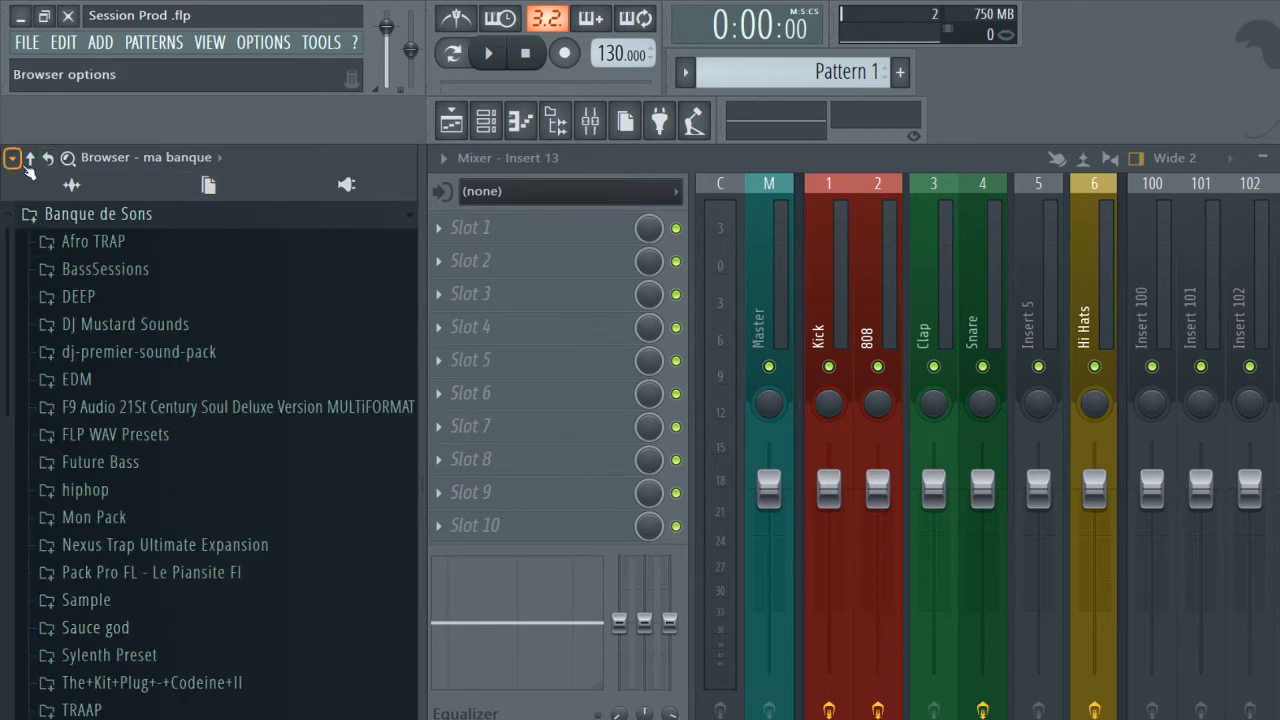
Collapse the folder structure, reselect the ma banque snapshot, expand its Banque de Sons folder and reread the structure.
{"action": "left_click", "coordinate": [30, 158]}
{"action": "left_click", "coordinate": [200, 158]}
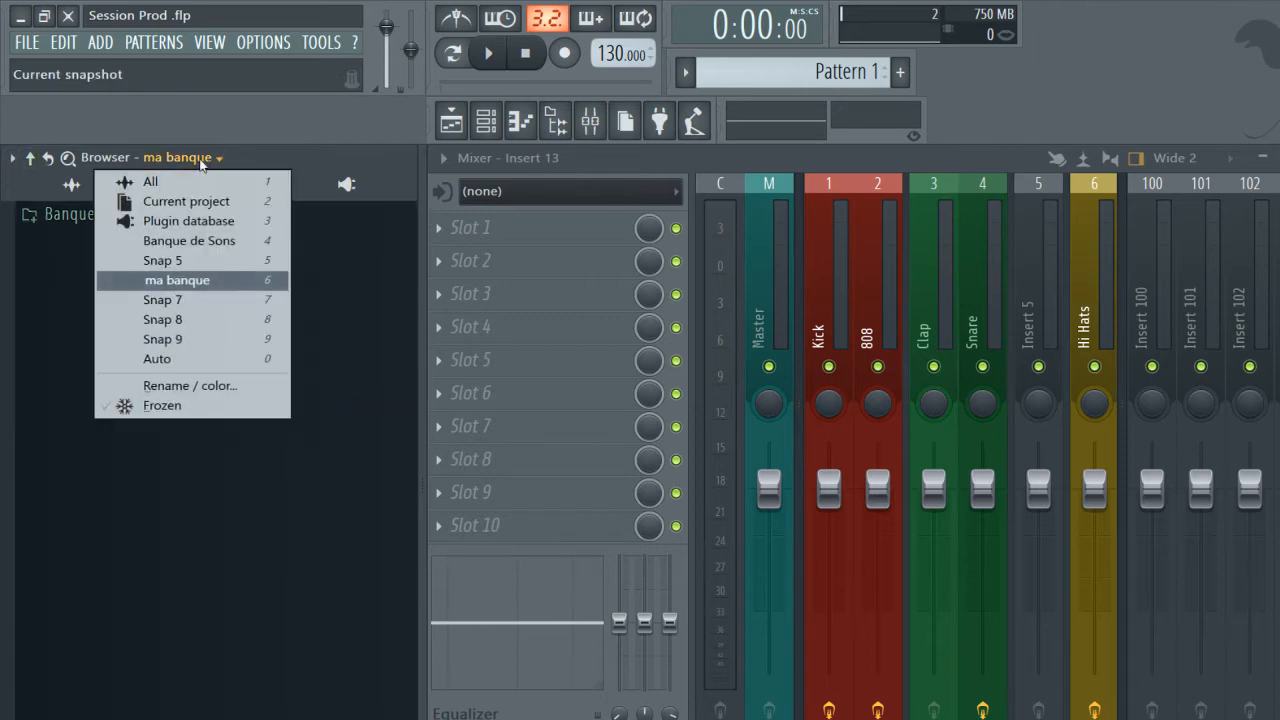
{"action": "left_click", "coordinate": [200, 281]}
{"action": "left_click", "coordinate": [106, 216]}
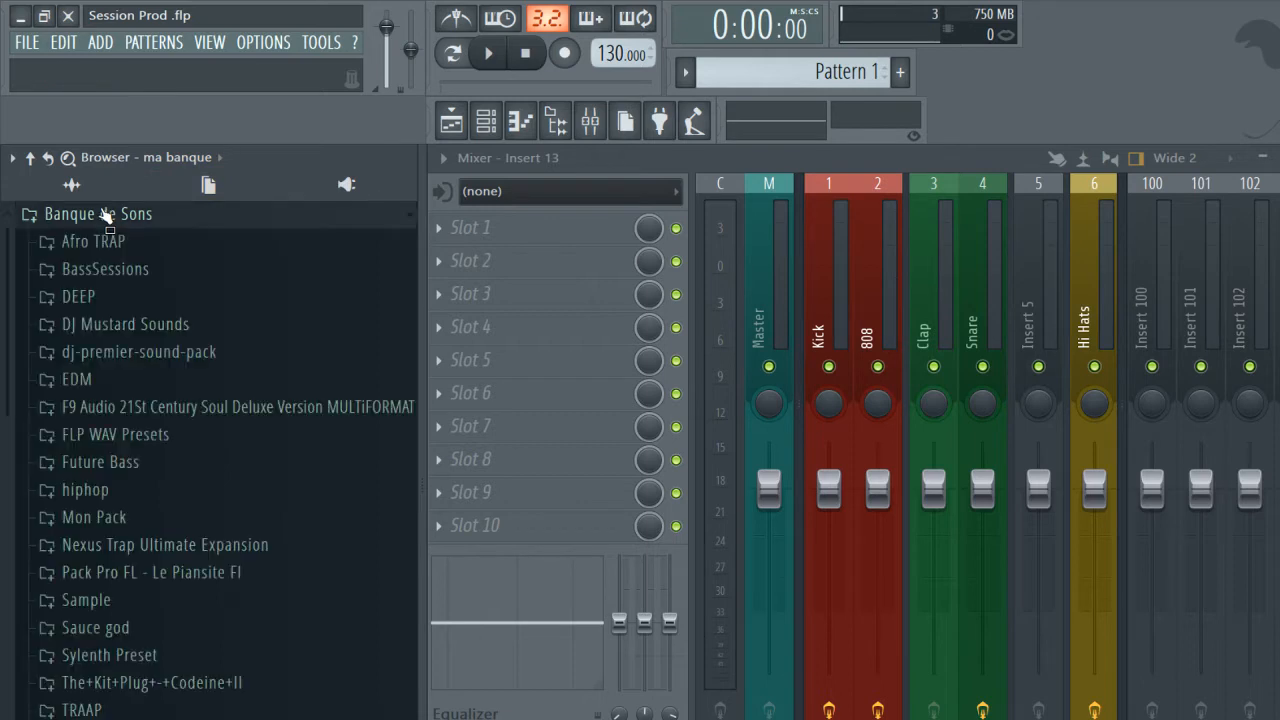
{"action": "left_click", "coordinate": [46, 158]}
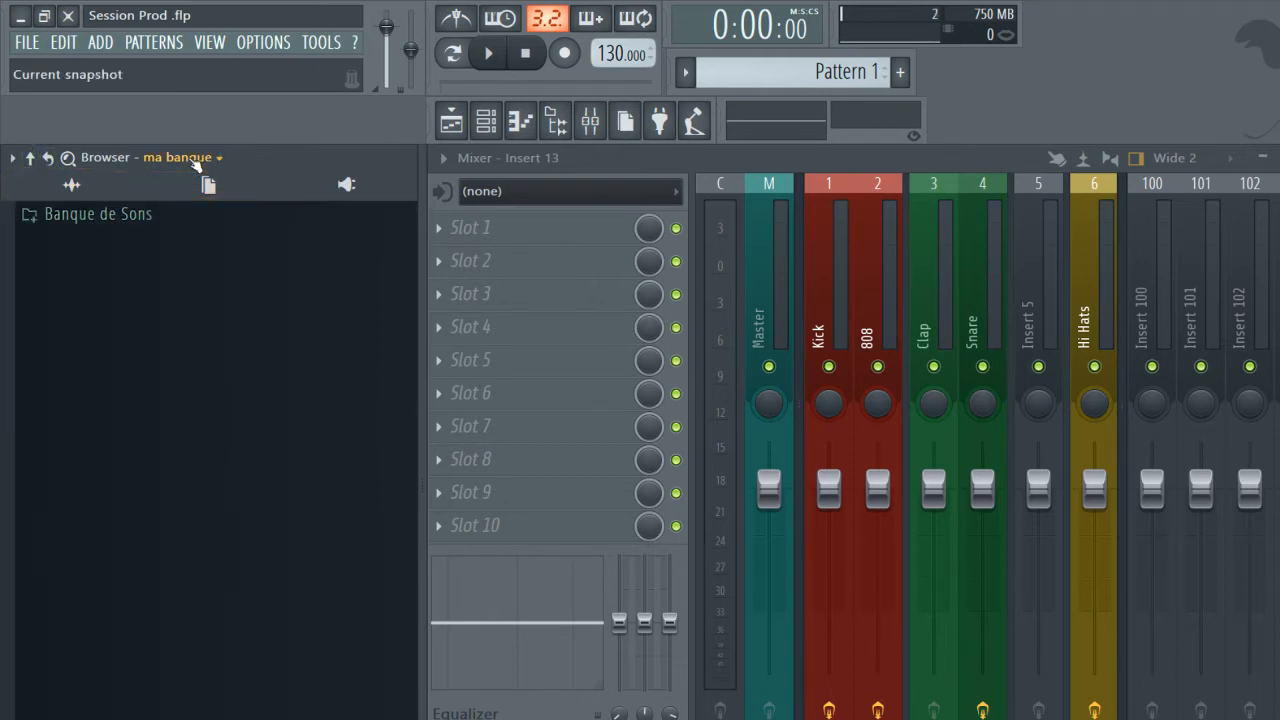
Switch the browser to the All snapshot and inspect its Banque de Sons folder and folder view options.
{"action": "left_click", "coordinate": [195, 161]}
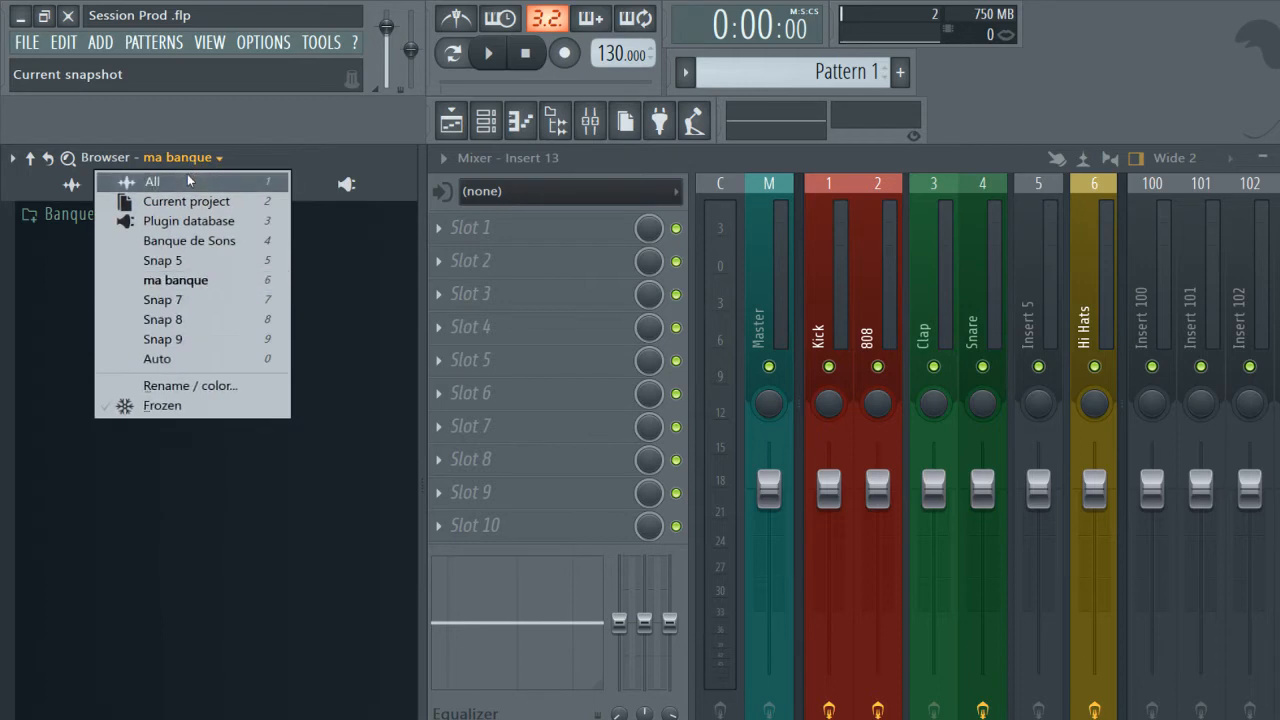
{"action": "left_click", "coordinate": [188, 181]}
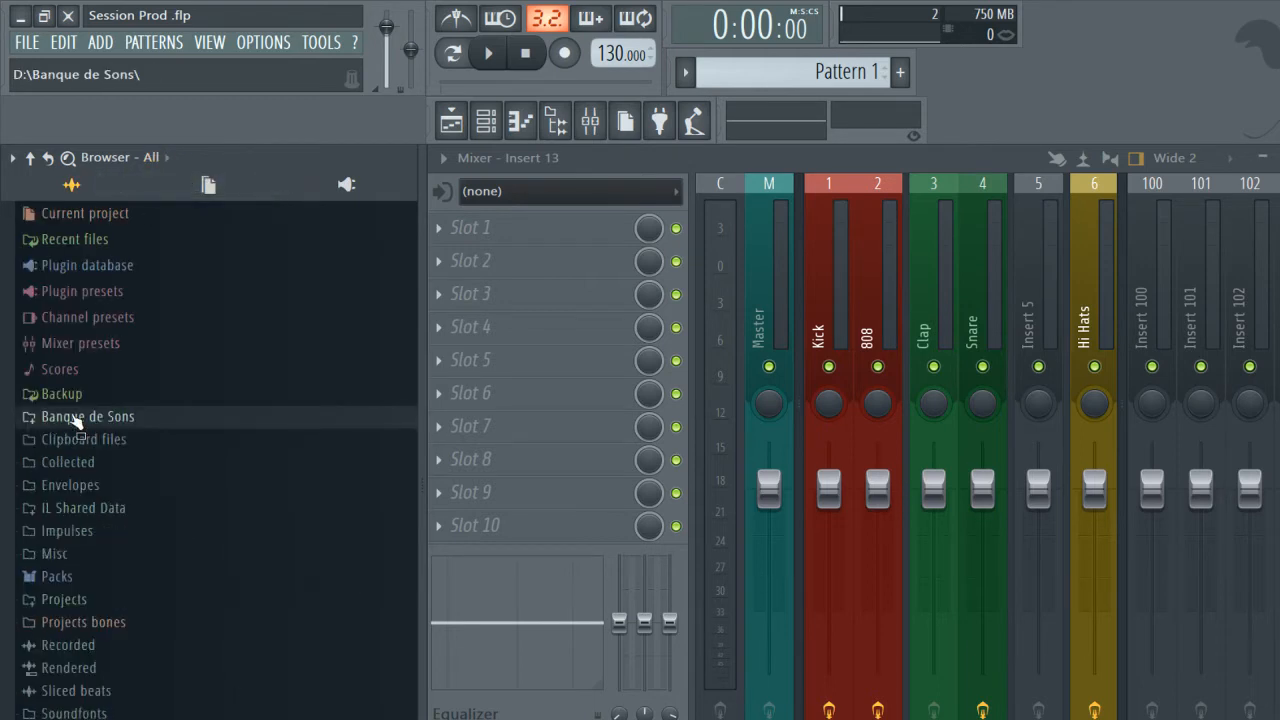
{"action": "left_click", "coordinate": [78, 418]}
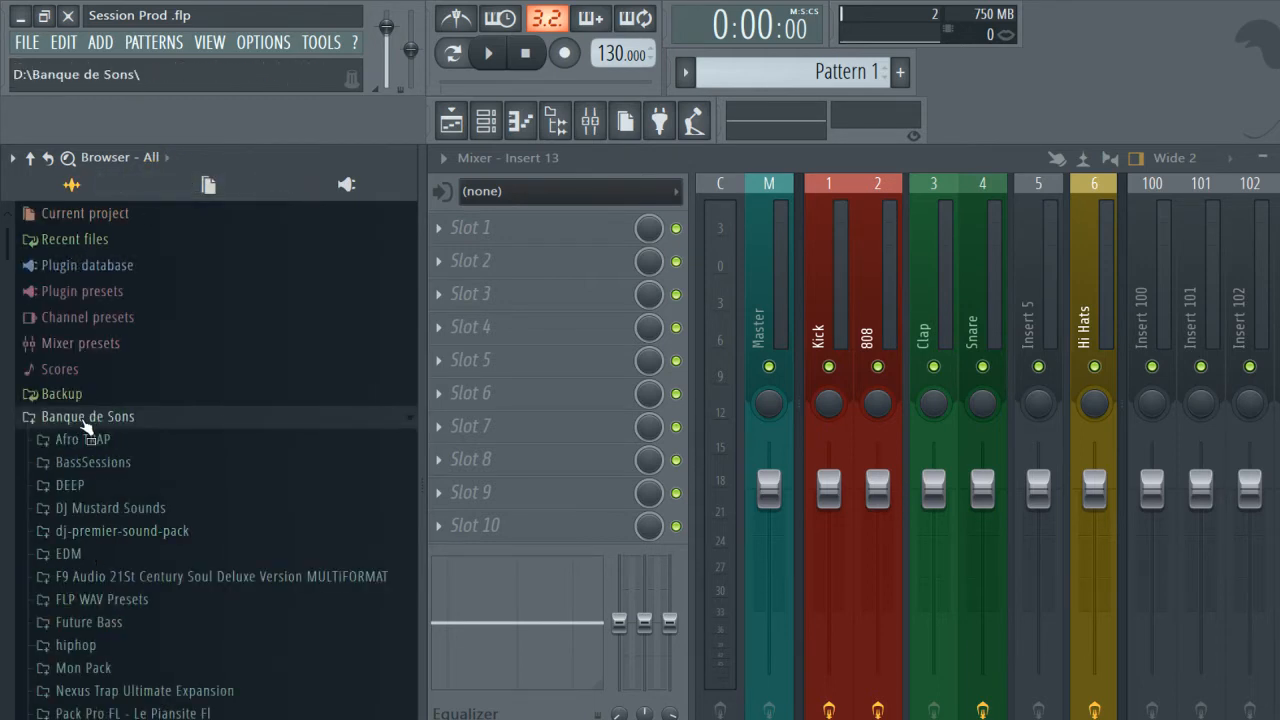
{"action": "left_click", "coordinate": [84, 420]}
{"action": "left_click", "coordinate": [160, 159]}
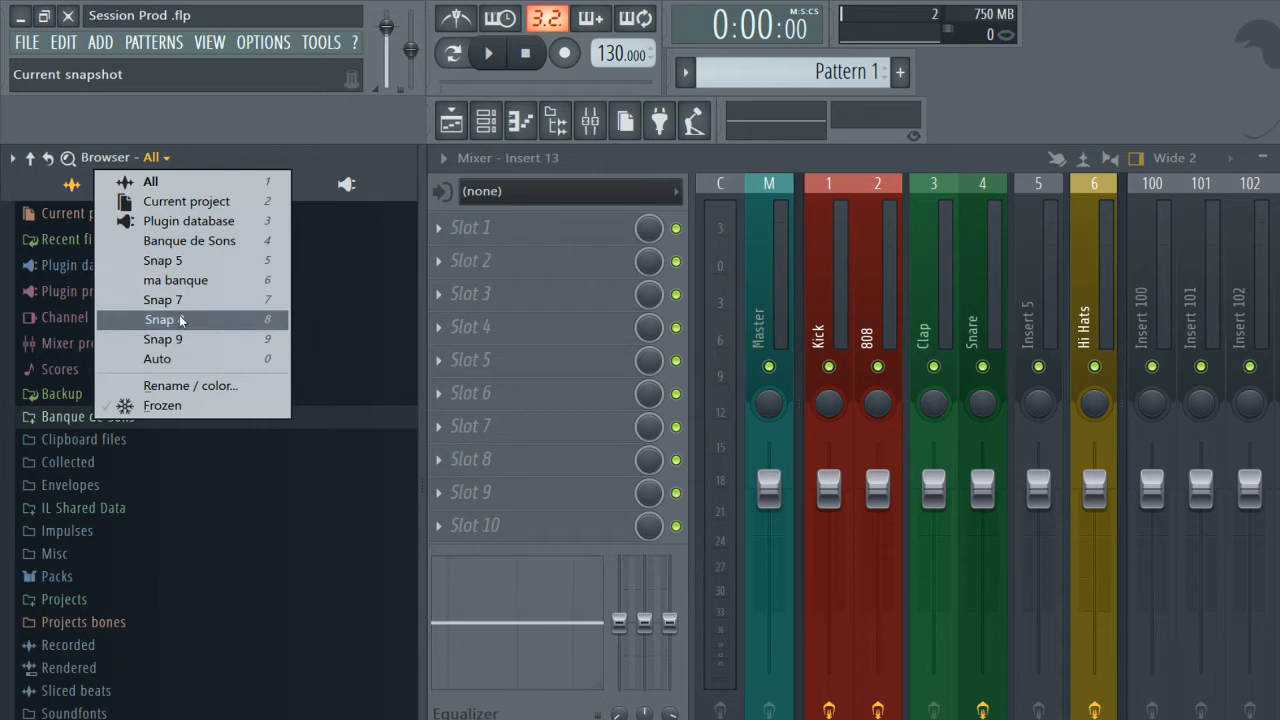
{"action": "left_click", "coordinate": [12, 157]}
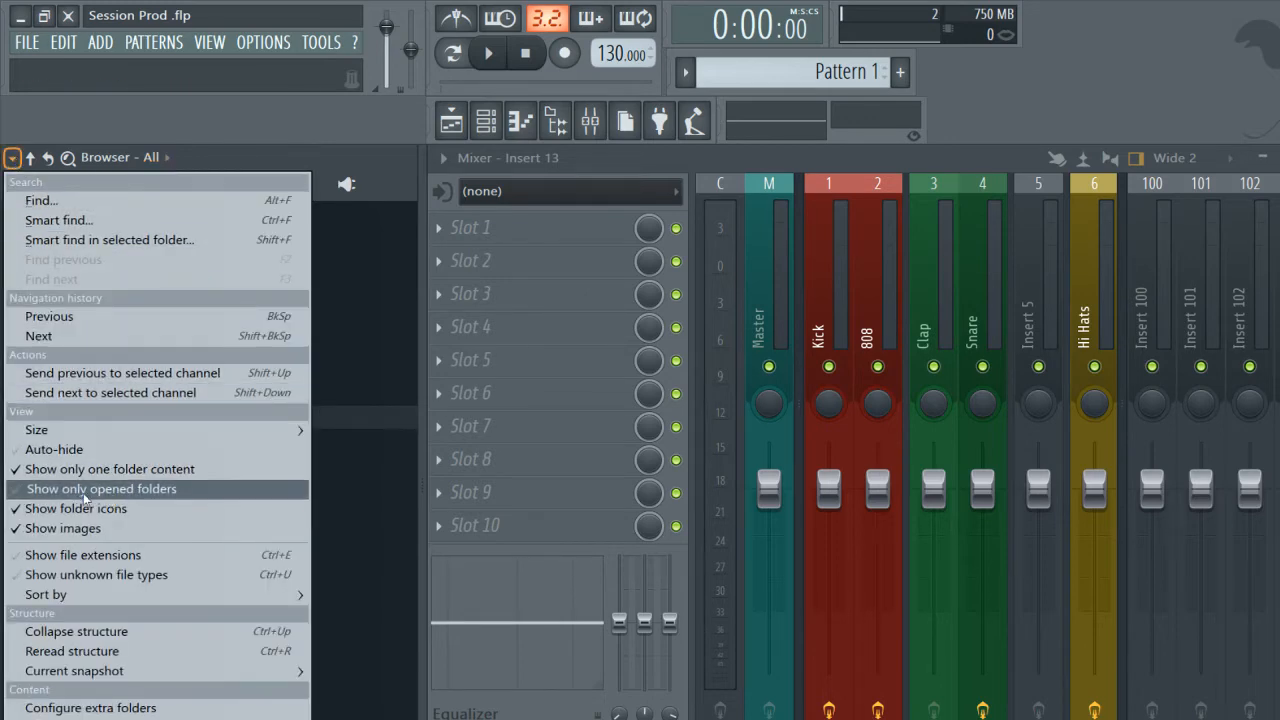
Switch the browser back to the ma banque snapshot and check its folder view options and Banque de Sons folder.
{"action": "left_click", "coordinate": [120, 157]}
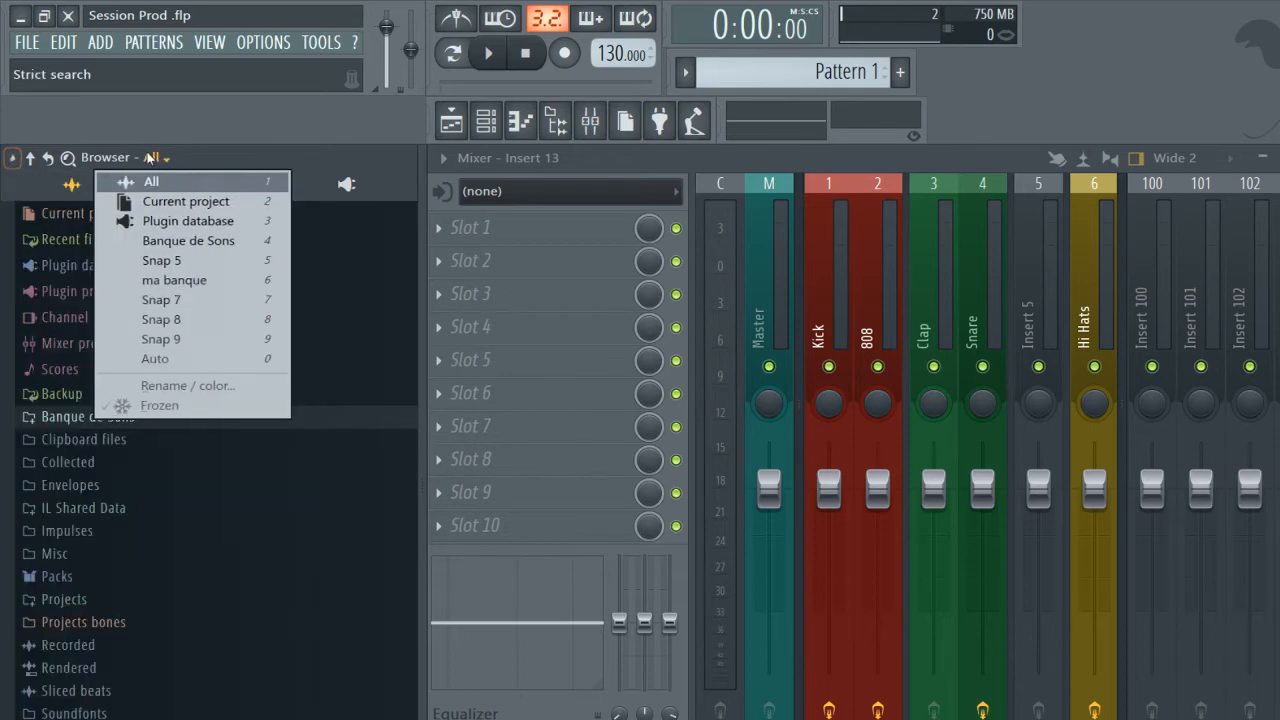
{"action": "left_click", "coordinate": [160, 278]}
{"action": "left_click", "coordinate": [12, 157]}
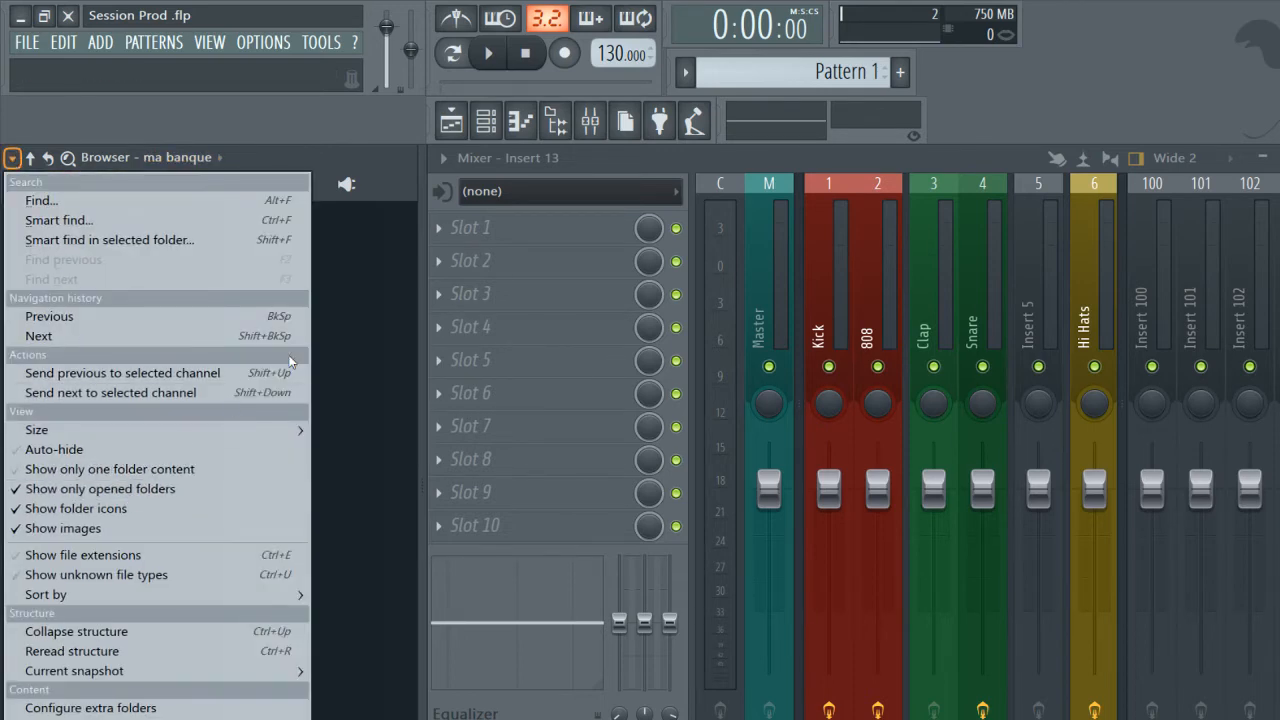
{"action": "left_click", "coordinate": [332, 366]}
{"action": "left_click", "coordinate": [66, 216]}
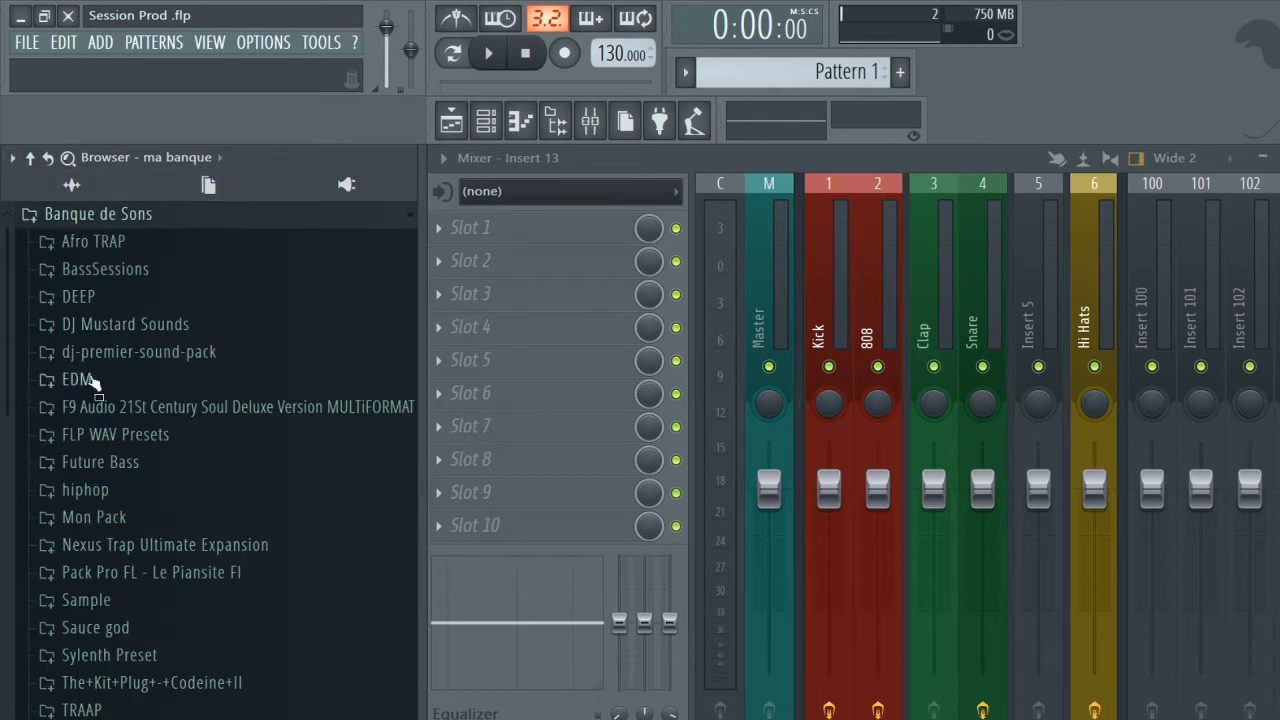
{"action": "left_click", "coordinate": [78, 215]}
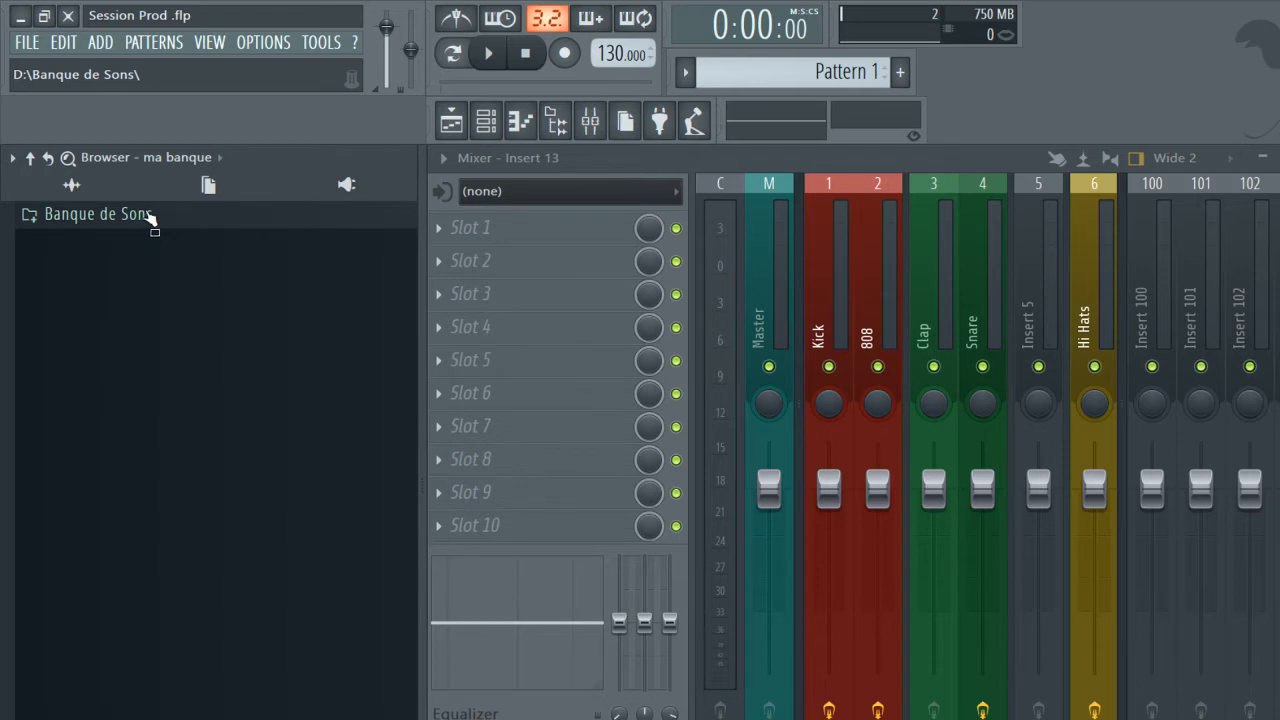
Undock the browser into a floating window over the mixer and switch it to the All snapshot.
{"action": "left_click_drag", "start_coordinate": [419, 158], "coordinate": [970, 518]}
{"action": "left_click", "coordinate": [980, 137]}
{"action": "left_click", "coordinate": [984, 136]}
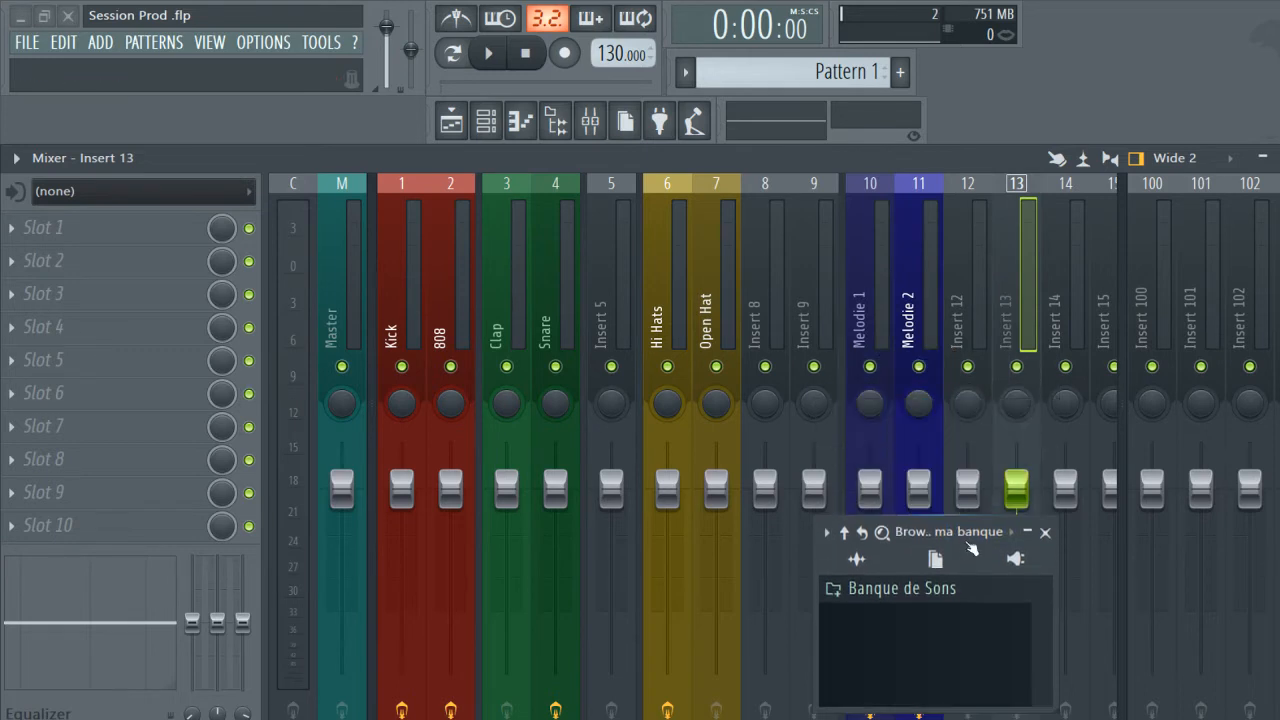
{"action": "left_click", "coordinate": [968, 532]}
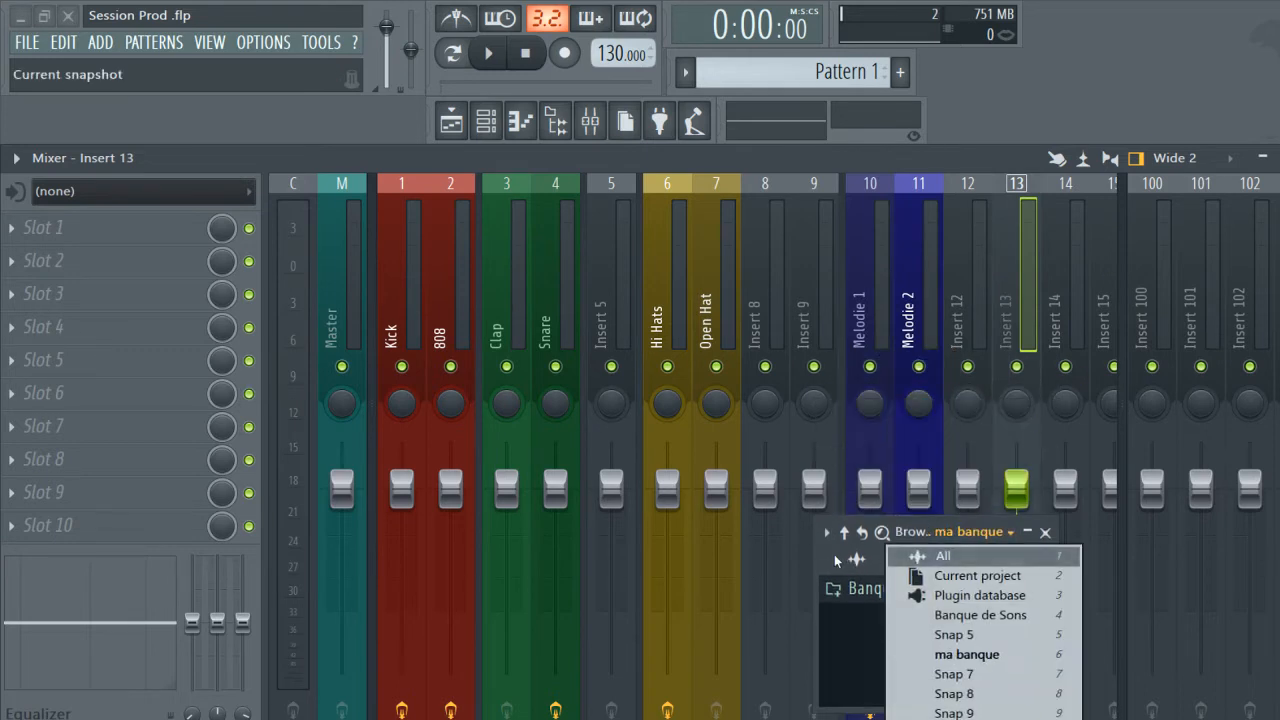
{"action": "left_click", "coordinate": [940, 556]}
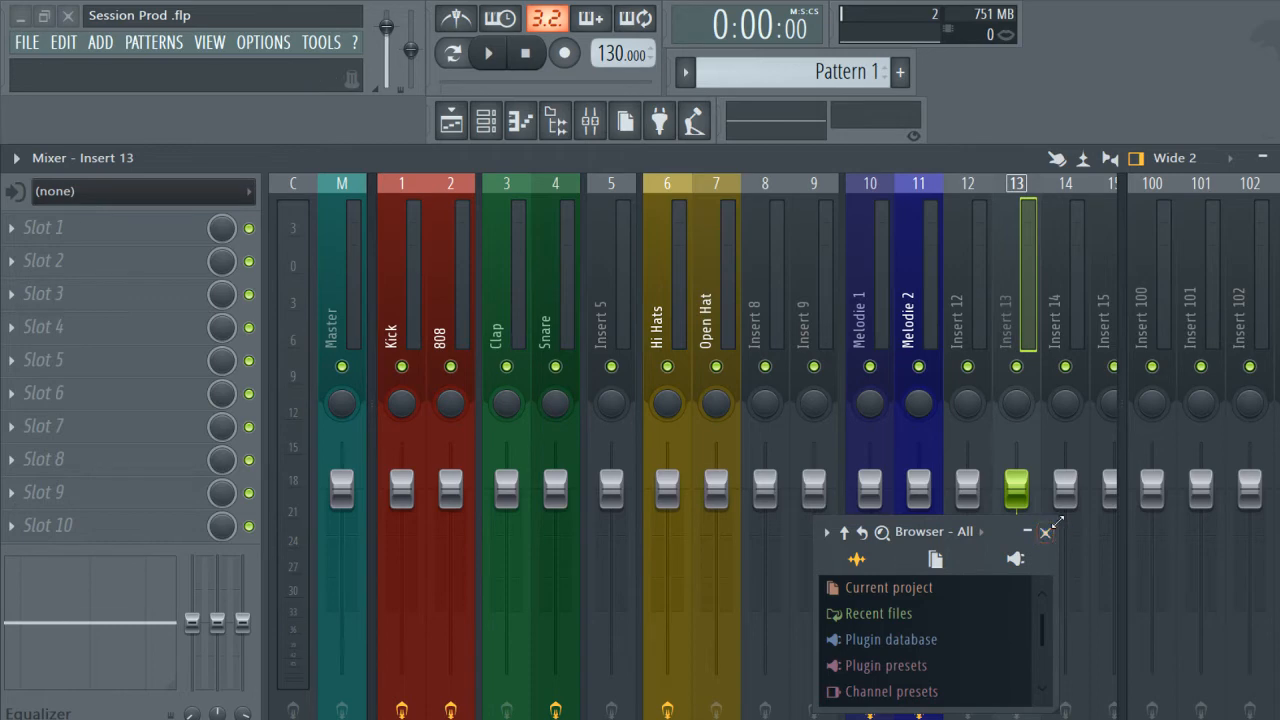
Enlarge the floating browser, move it to the workspace's upper-right corner, and reduce its width and height there.
{"action": "left_click_drag", "start_coordinate": [1055, 518], "coordinate": [1206, 442]}
{"action": "left_click_drag", "start_coordinate": [1104, 459], "coordinate": [1150, 20]}
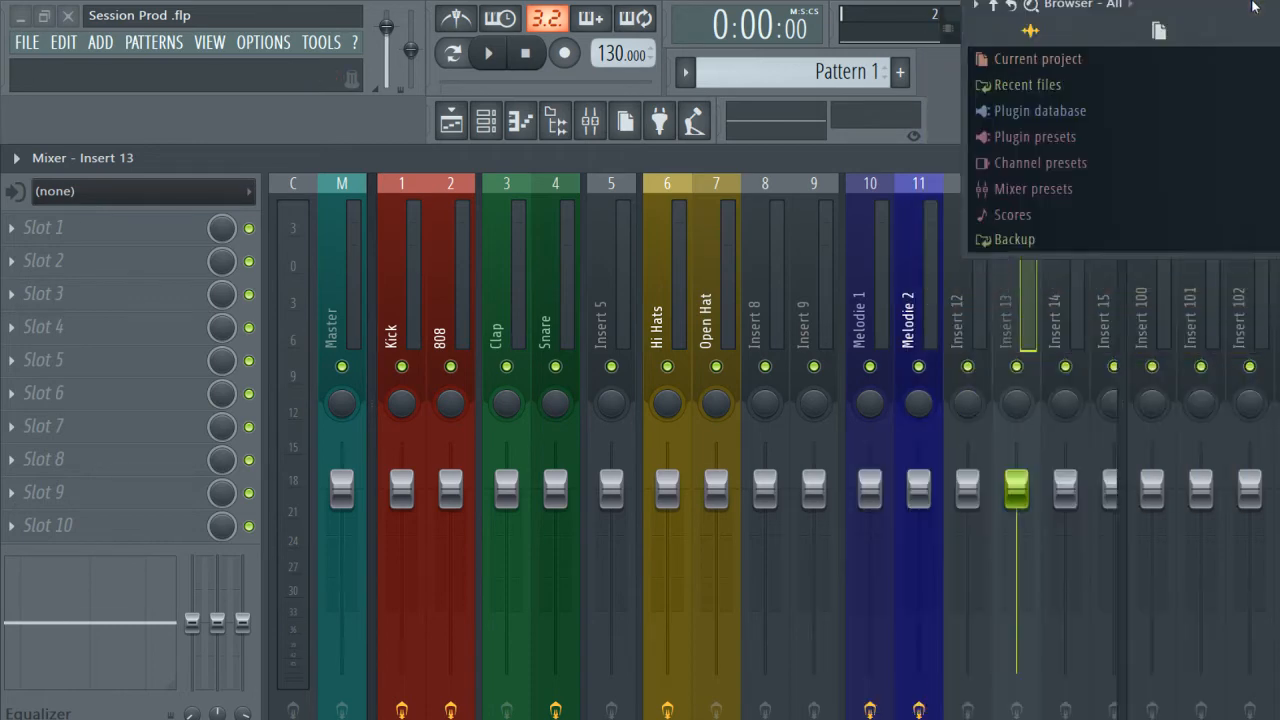
{"action": "left_click_drag", "start_coordinate": [966, 68], "coordinate": [1105, 68]}
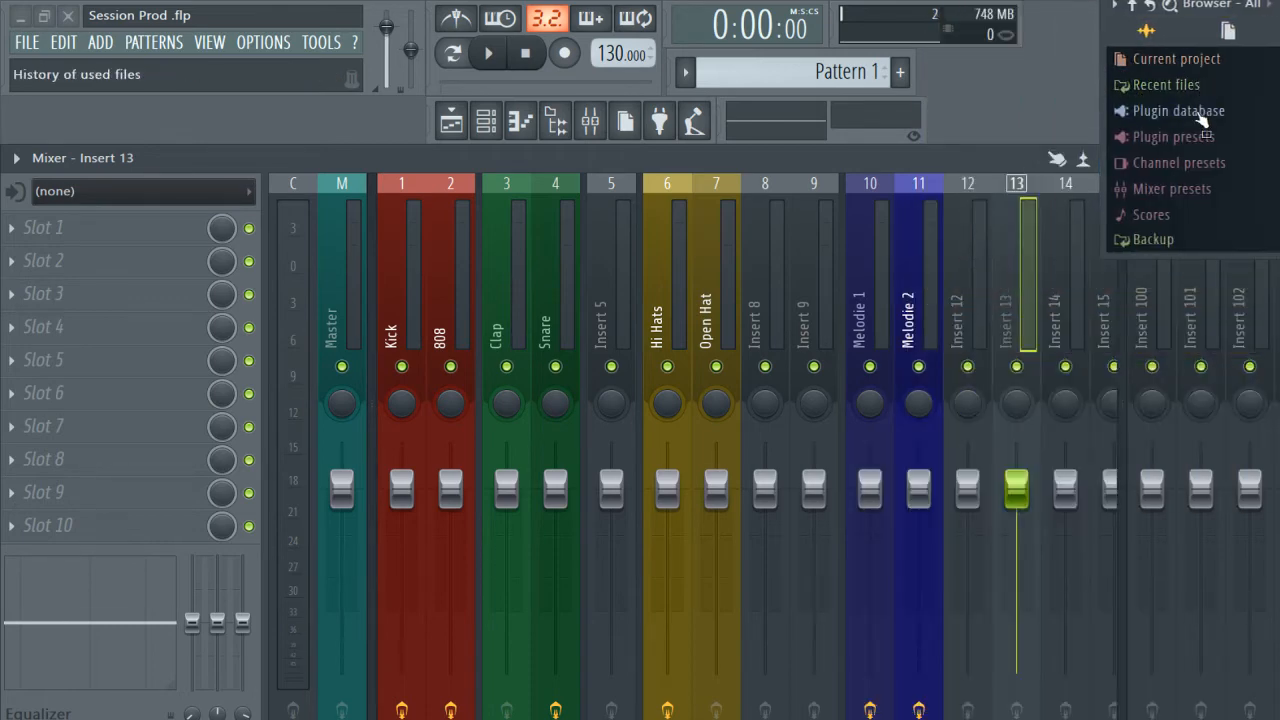
{"action": "scroll", "coordinate": [1170, 150], "scroll_direction": "down", "scroll_amount": 5}
{"action": "left_click_drag", "start_coordinate": [1229, 258], "coordinate": [1229, 181]}
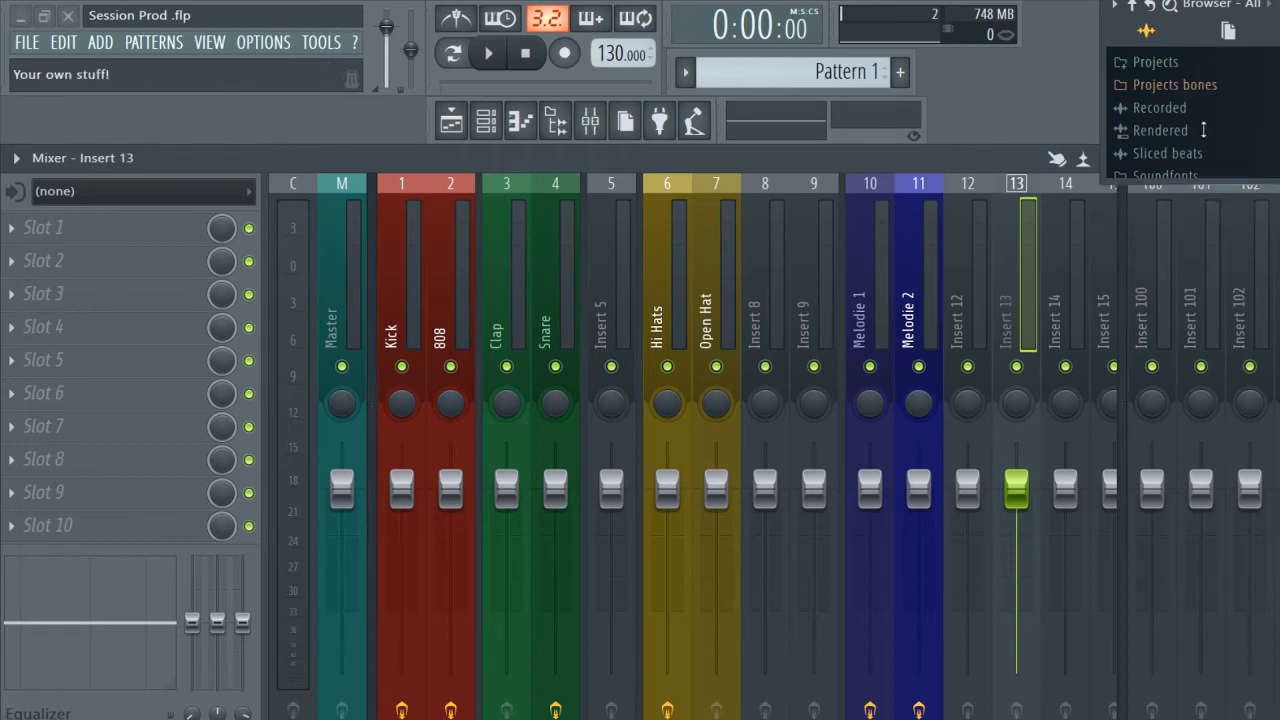
Dock the browser back along the left side of the workspace and switch it to the Banque de Sons snapshot.
{"action": "left_click_drag", "start_coordinate": [1275, 8], "coordinate": [248, 325]}
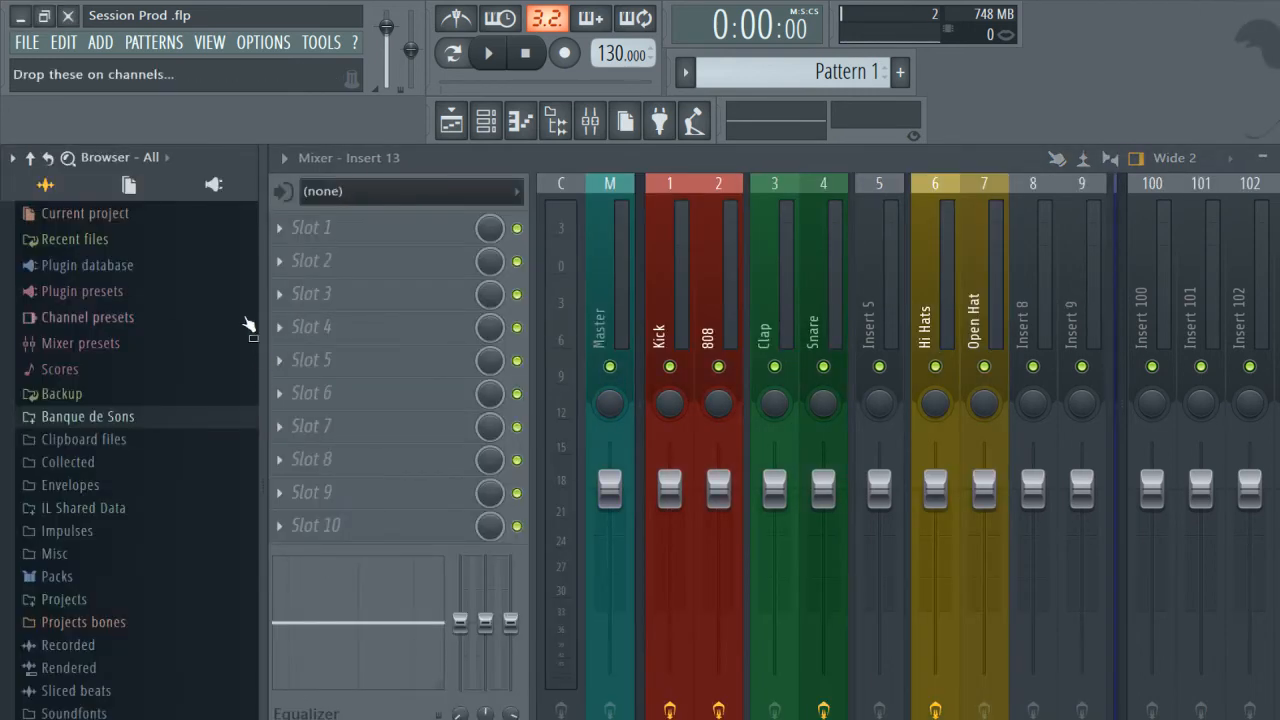
{"action": "left_click", "coordinate": [152, 157]}
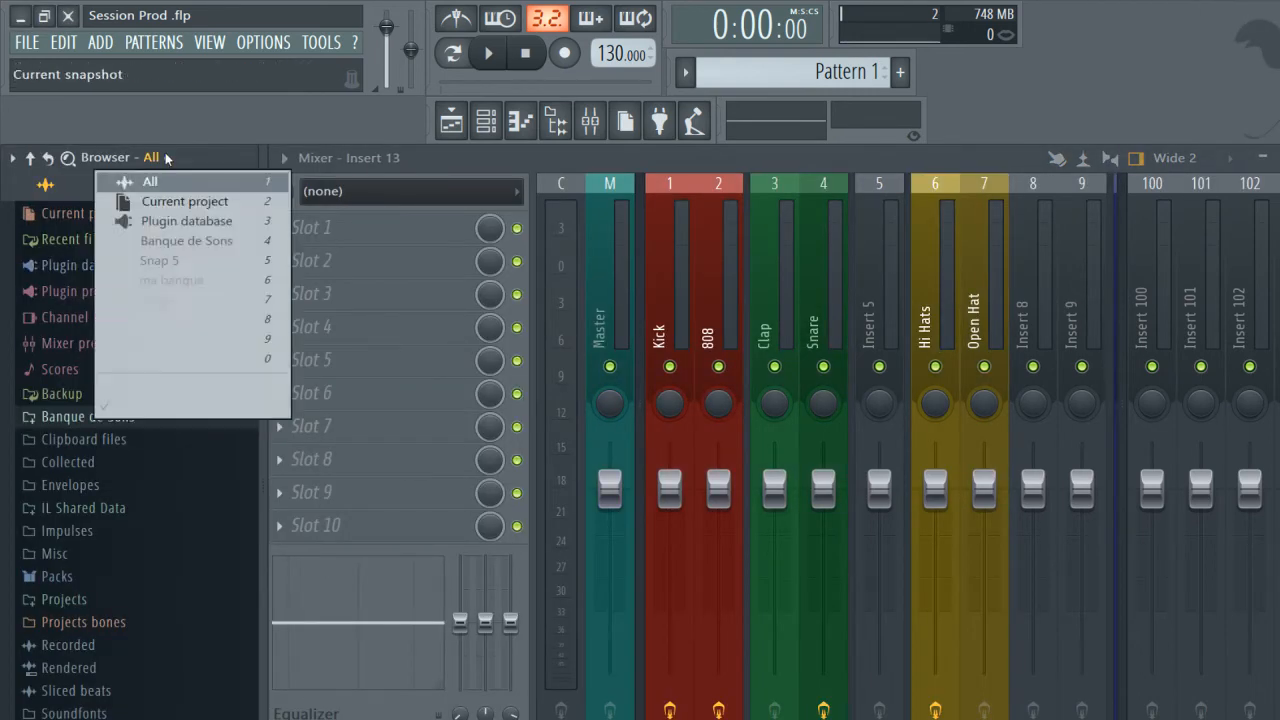
{"action": "left_click", "coordinate": [215, 241]}
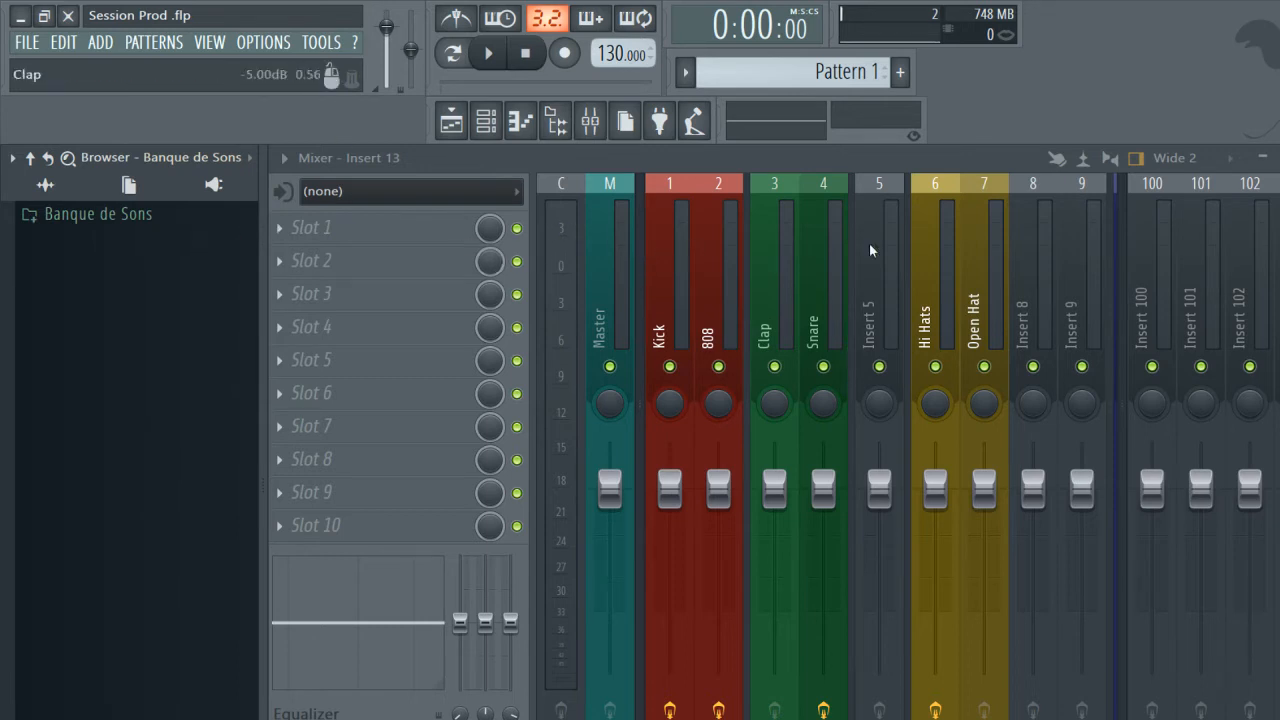
Select the 808, Snare and Kick mixer tracks in turn to view their effect slots.
{"action": "left_click", "coordinate": [722, 285]}
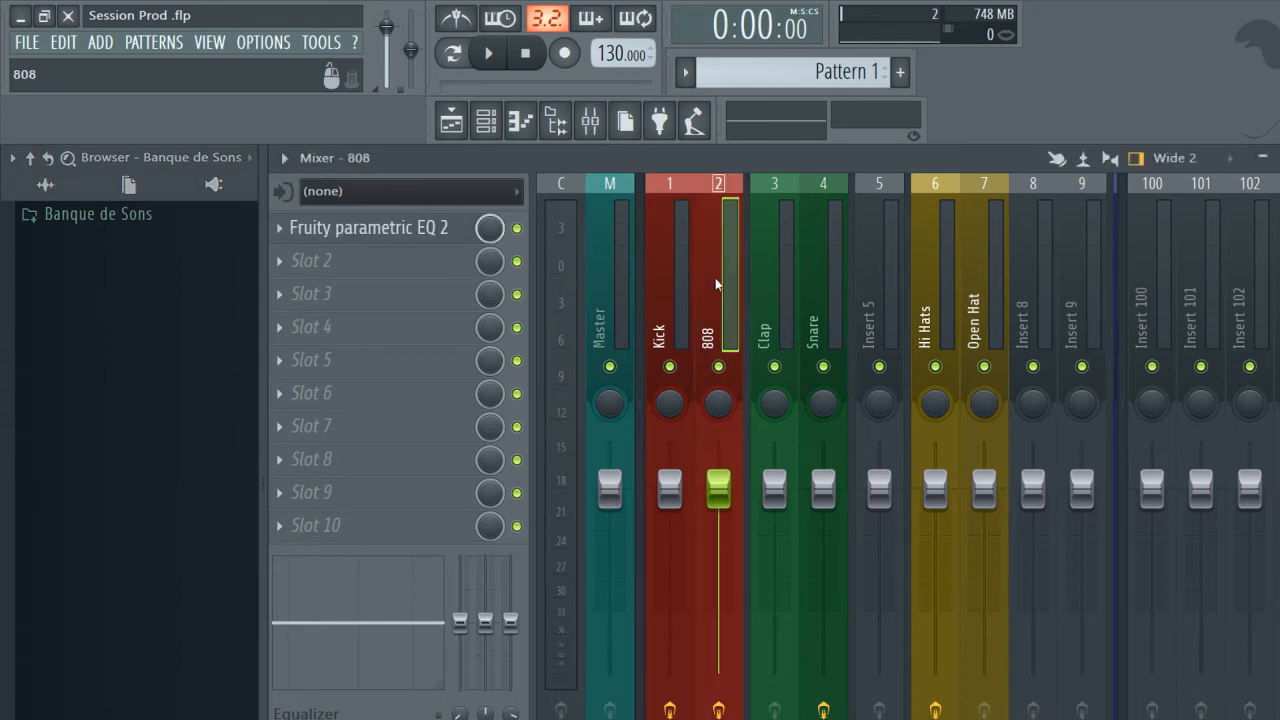
{"action": "left_click", "coordinate": [830, 287]}
{"action": "left_click", "coordinate": [724, 288]}
{"action": "left_click", "coordinate": [668, 287]}
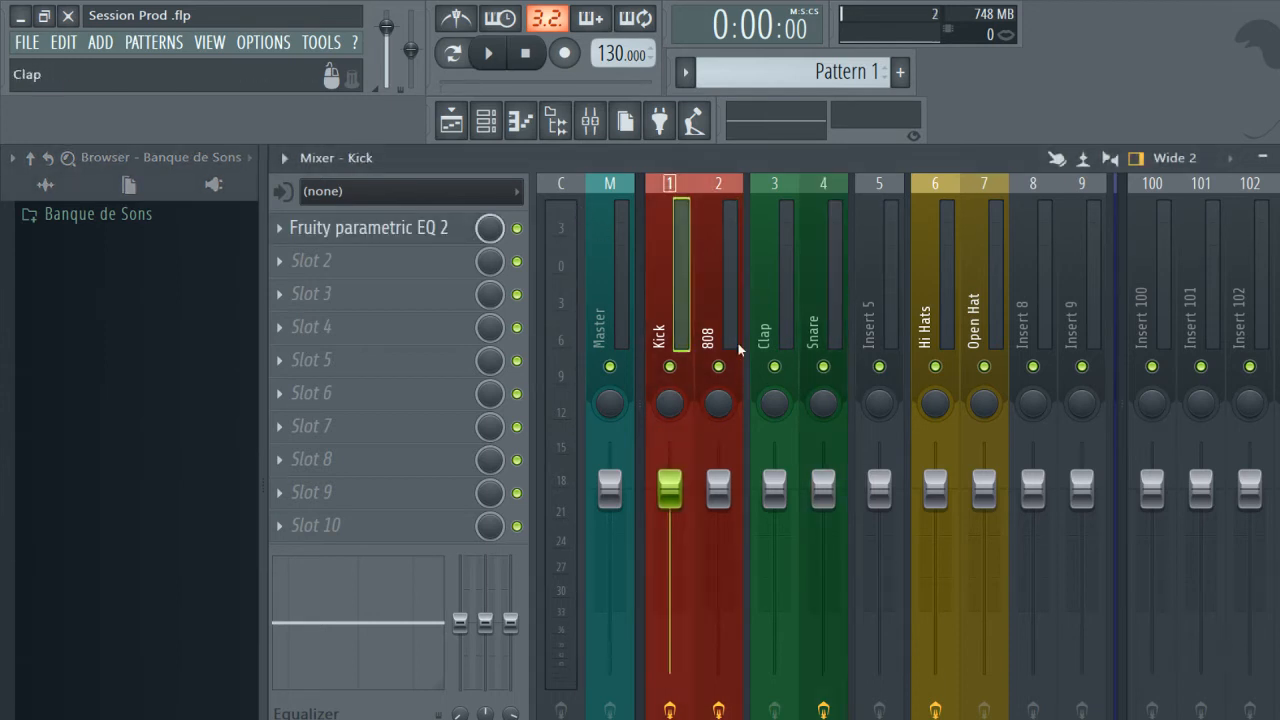
{"action": "left_click", "coordinate": [723, 234]}
{"action": "left_click", "coordinate": [684, 236]}
Hide the mixer's right-docked tracks, and temporarily hide and restore the left dock holding the Master track.
{"action": "scroll", "coordinate": [1133, 235], "scroll_direction": "up", "scroll_amount": 5}
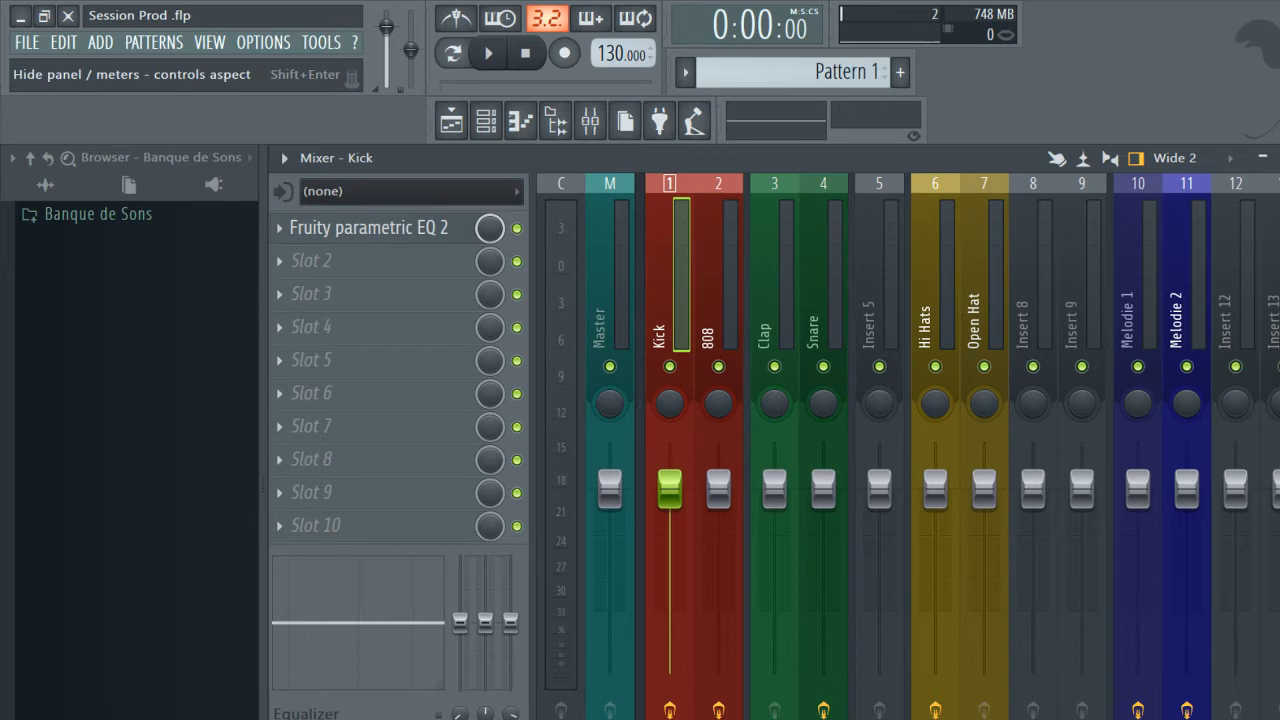
{"action": "scroll", "coordinate": [1265, 300], "scroll_direction": "down", "scroll_amount": 5}
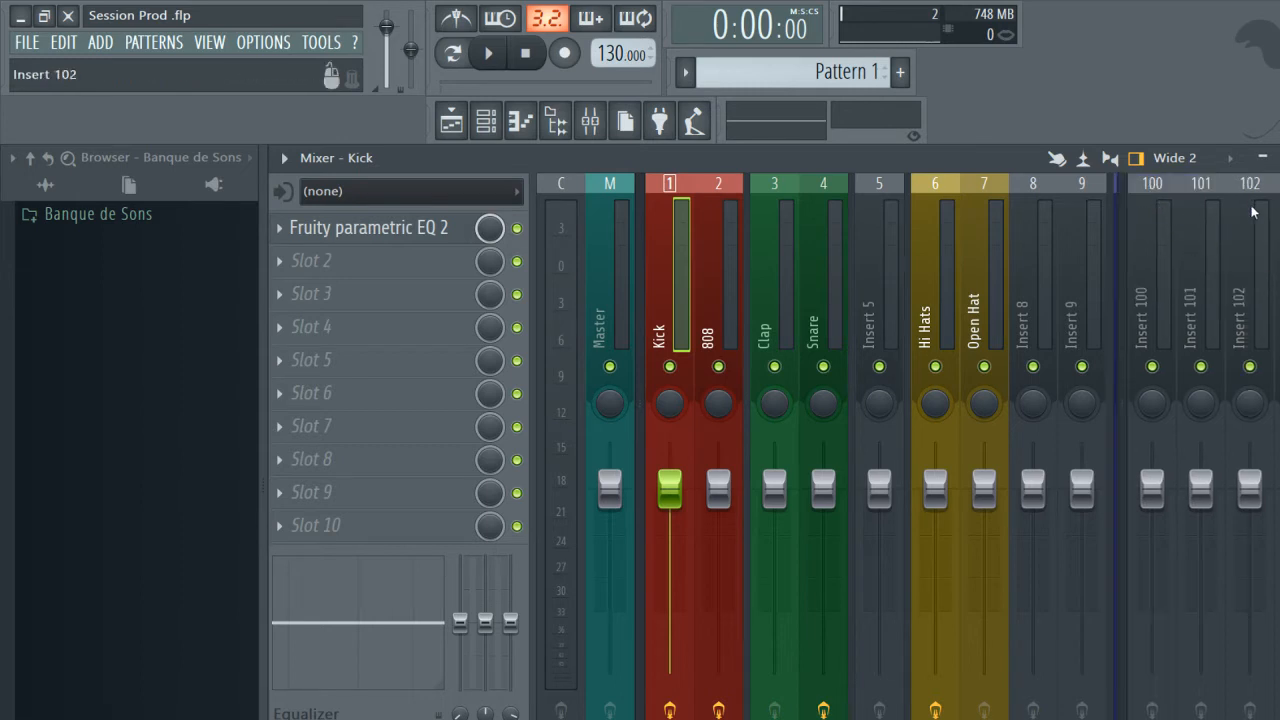
{"action": "scroll", "coordinate": [1127, 230], "scroll_direction": "up", "scroll_amount": 5}
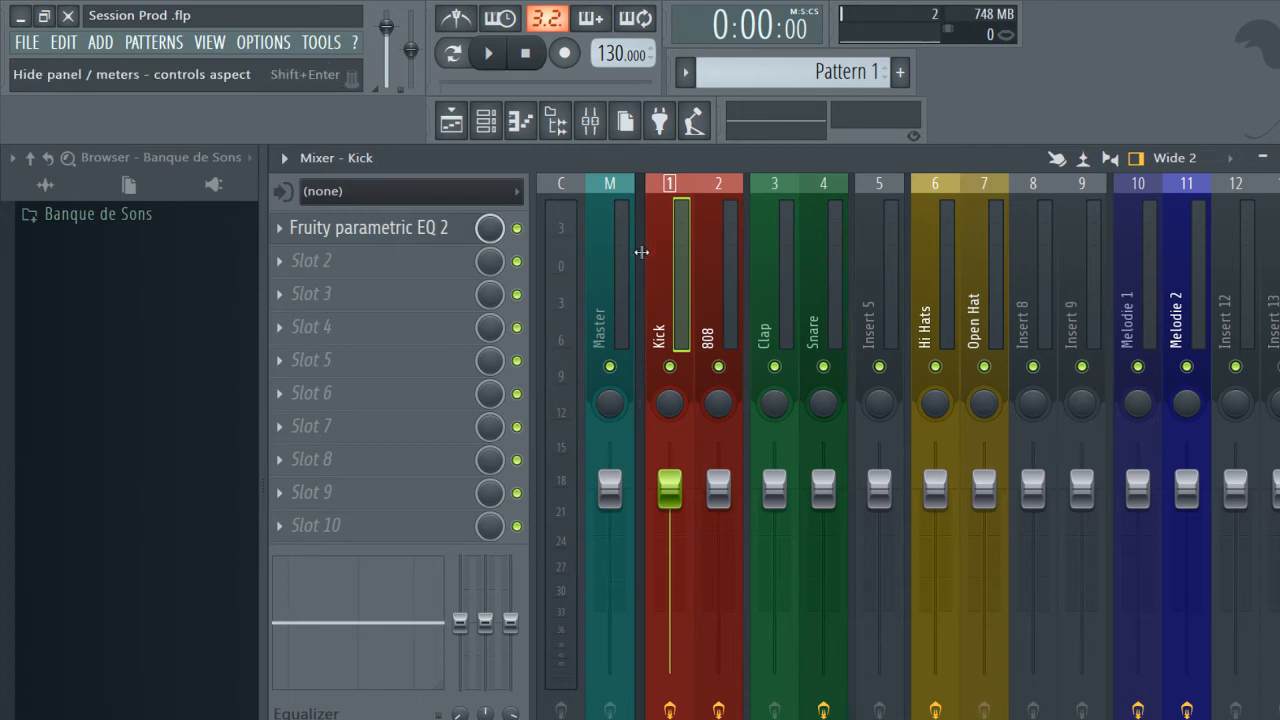
{"action": "left_click", "coordinate": [640, 252]}
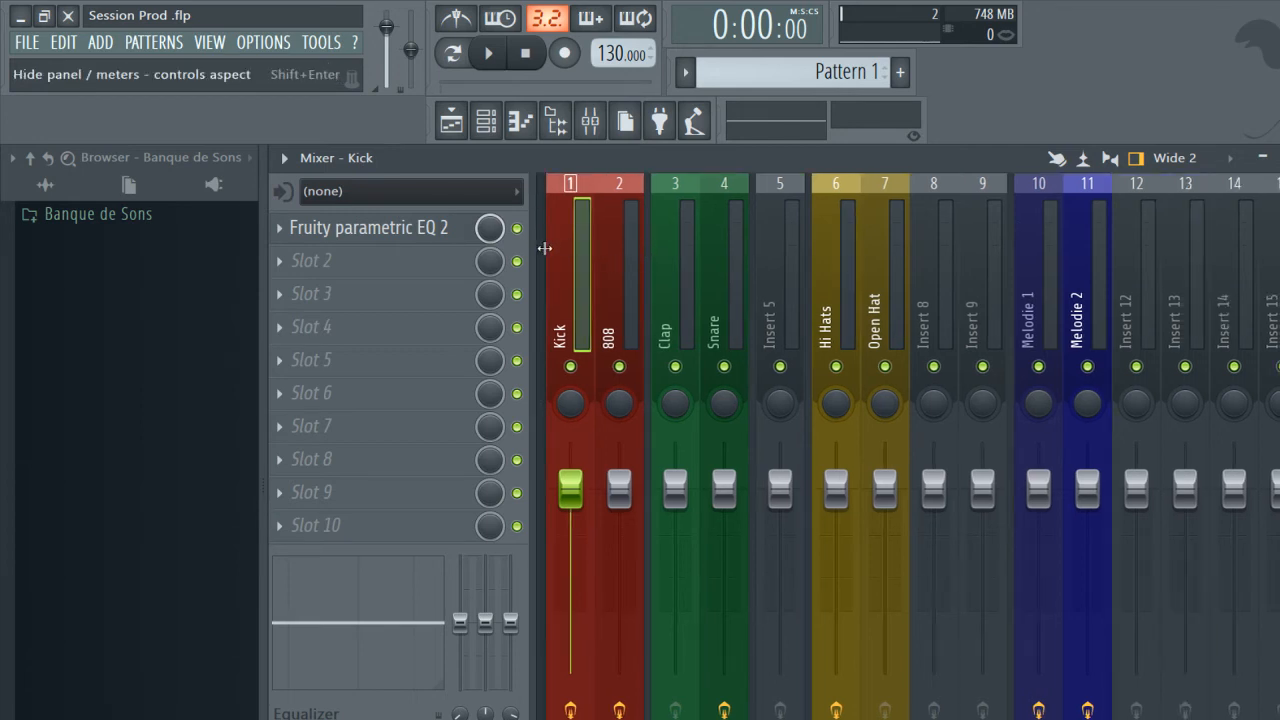
{"action": "left_click", "coordinate": [544, 246]}
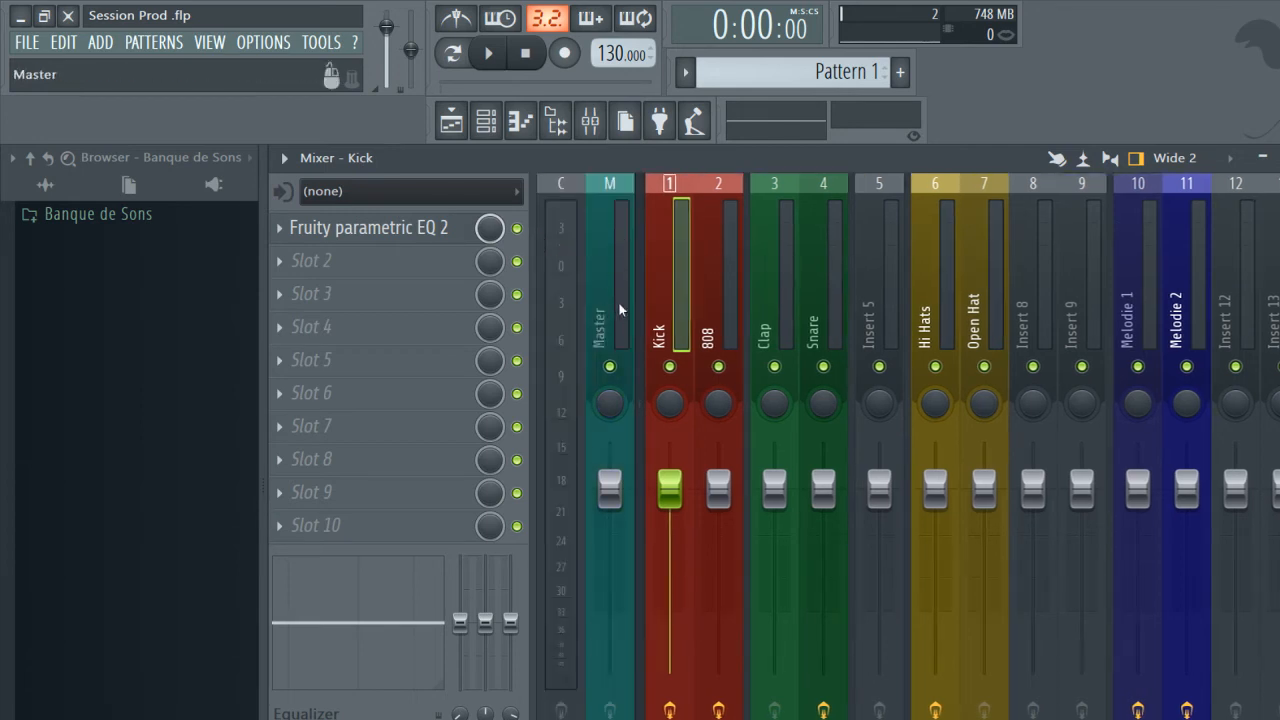
Select the 808, Clap, Insert 5 and Kick mixer tracks in turn, ending on Kick.
{"action": "left_click", "coordinate": [728, 254]}
{"action": "left_click", "coordinate": [681, 252]}
{"action": "left_click", "coordinate": [726, 261]}
{"action": "left_click", "coordinate": [773, 256]}
{"action": "left_click", "coordinate": [877, 256]}
{"action": "left_click", "coordinate": [671, 266]}
Dock the Kick mixer track to the left section beside the Master track.
{"action": "scroll", "coordinate": [781, 236], "scroll_direction": "down", "scroll_amount": 12}
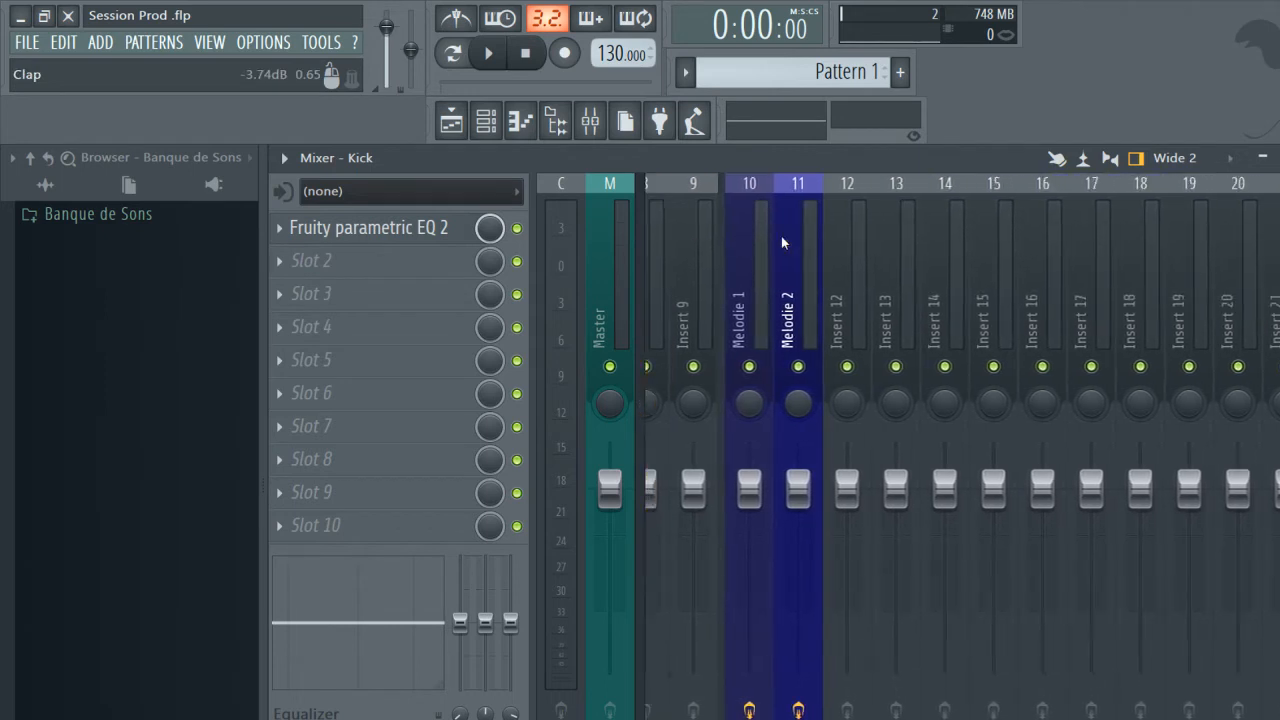
{"action": "scroll", "coordinate": [781, 236], "scroll_direction": "up", "scroll_amount": 3}
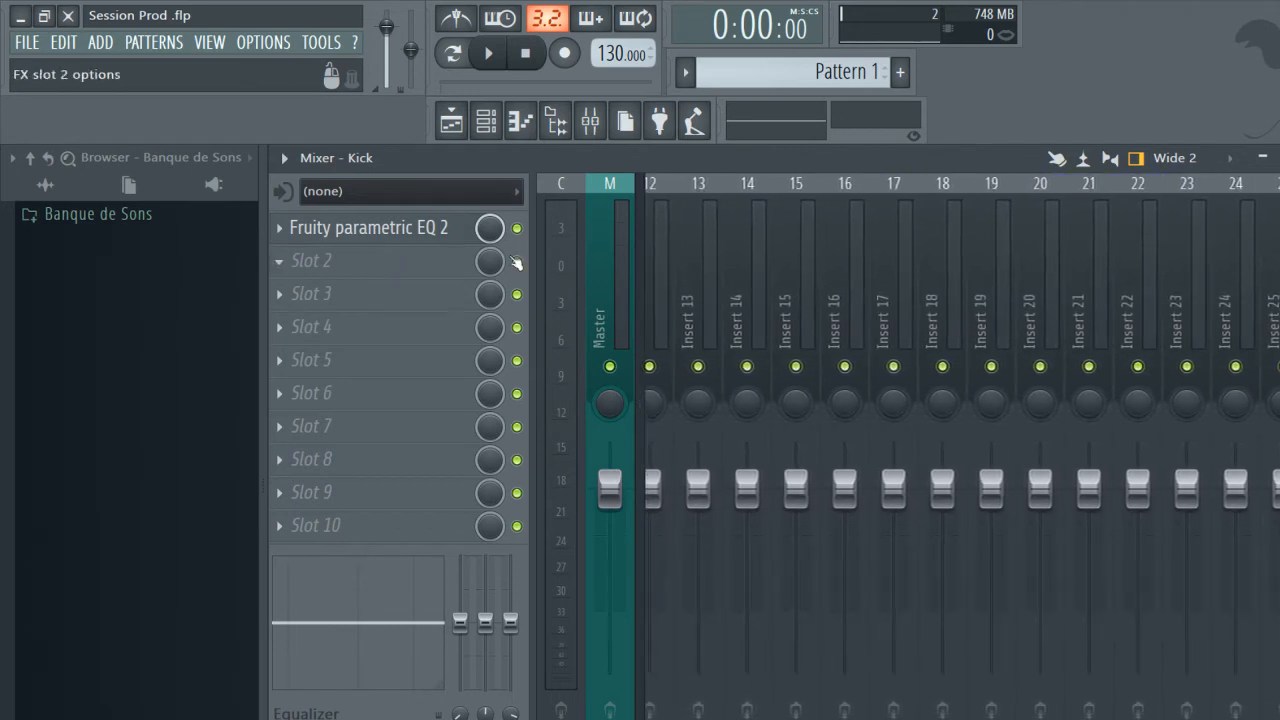
{"action": "scroll", "coordinate": [744, 263], "scroll_direction": "up", "scroll_amount": 2}
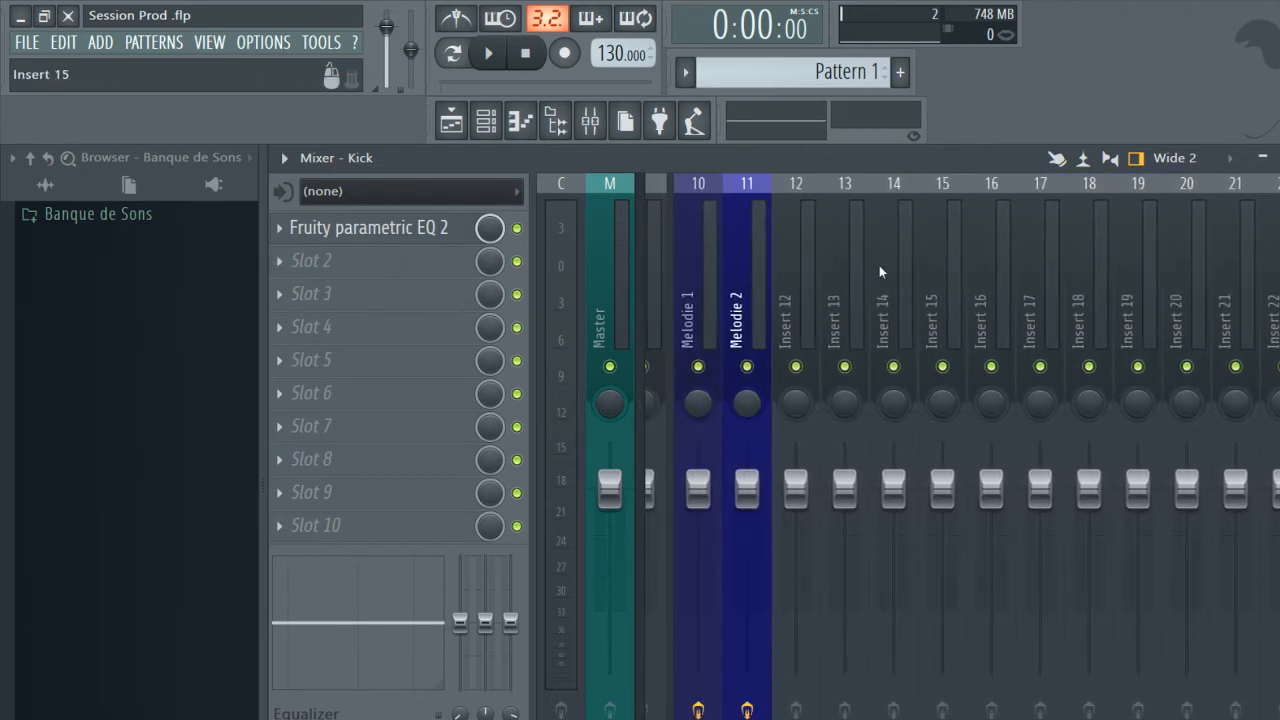
{"action": "scroll", "coordinate": [880, 274], "scroll_direction": "up", "scroll_amount": 9}
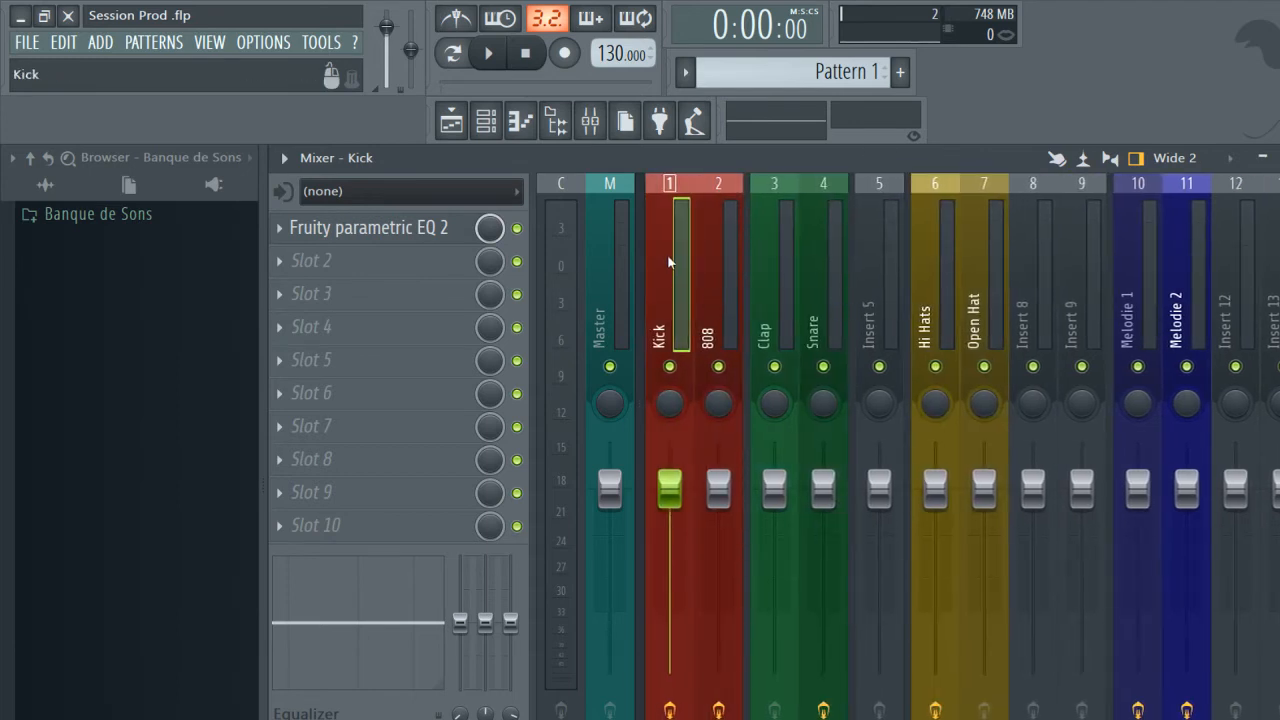
{"action": "right_click", "coordinate": [670, 260]}
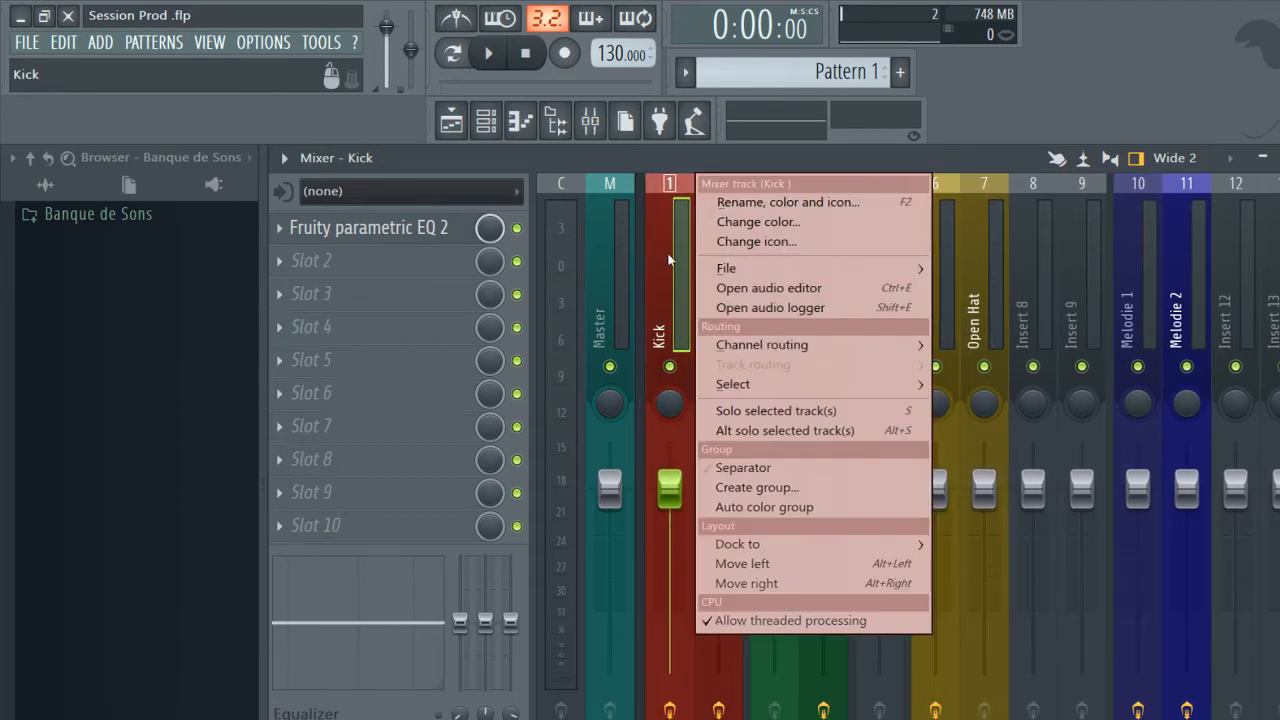
{"action": "mouse_move", "coordinate": [858, 545]}
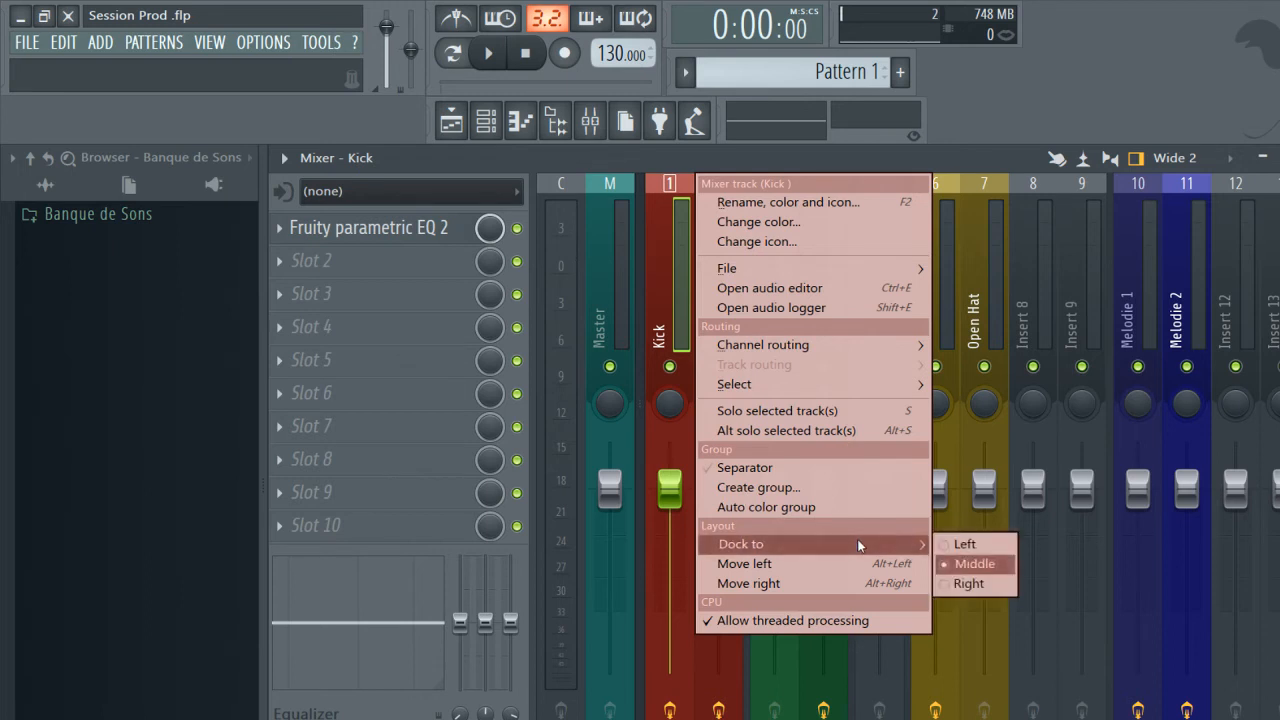
{"action": "left_click", "coordinate": [962, 547]}
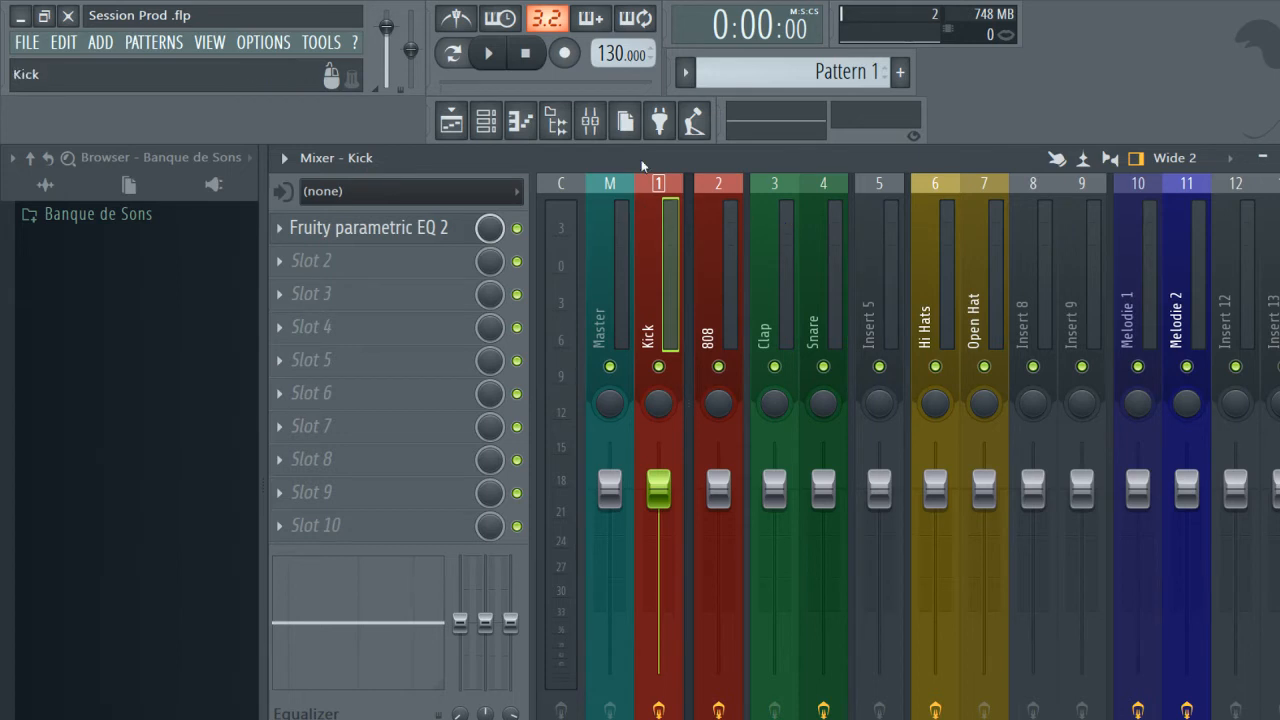
Look through the mixer's middle insert tracks beside the docked Master and Kick tracks.
{"action": "scroll", "coordinate": [873, 248], "scroll_direction": "down", "scroll_amount": 8}
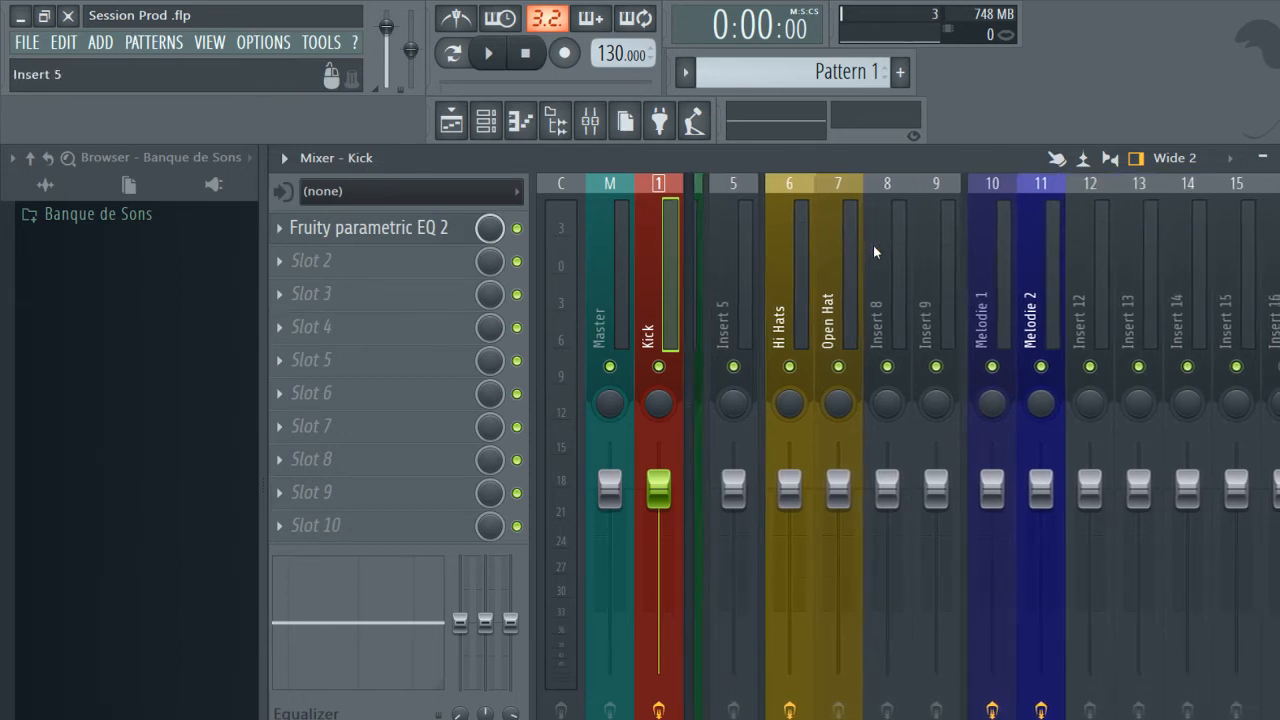
{"action": "scroll", "coordinate": [873, 245], "scroll_direction": "up", "scroll_amount": 8}
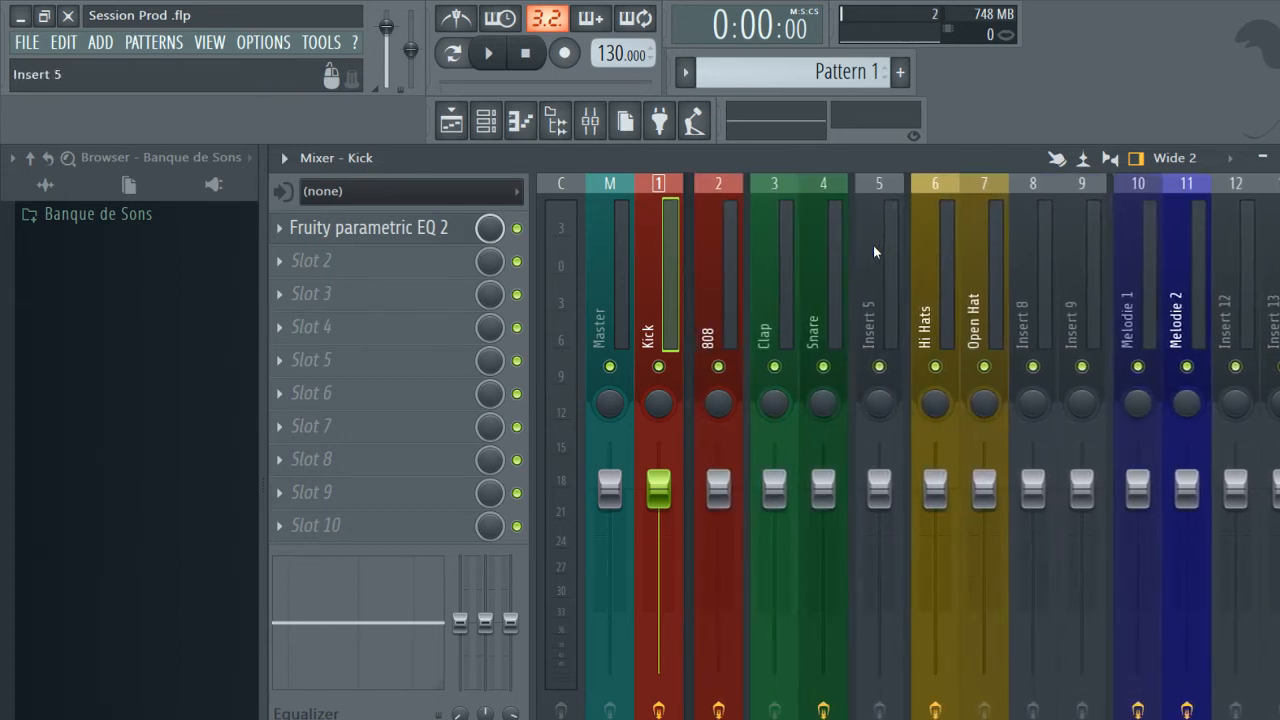
{"action": "scroll", "coordinate": [802, 243], "scroll_direction": "down", "scroll_amount": 5}
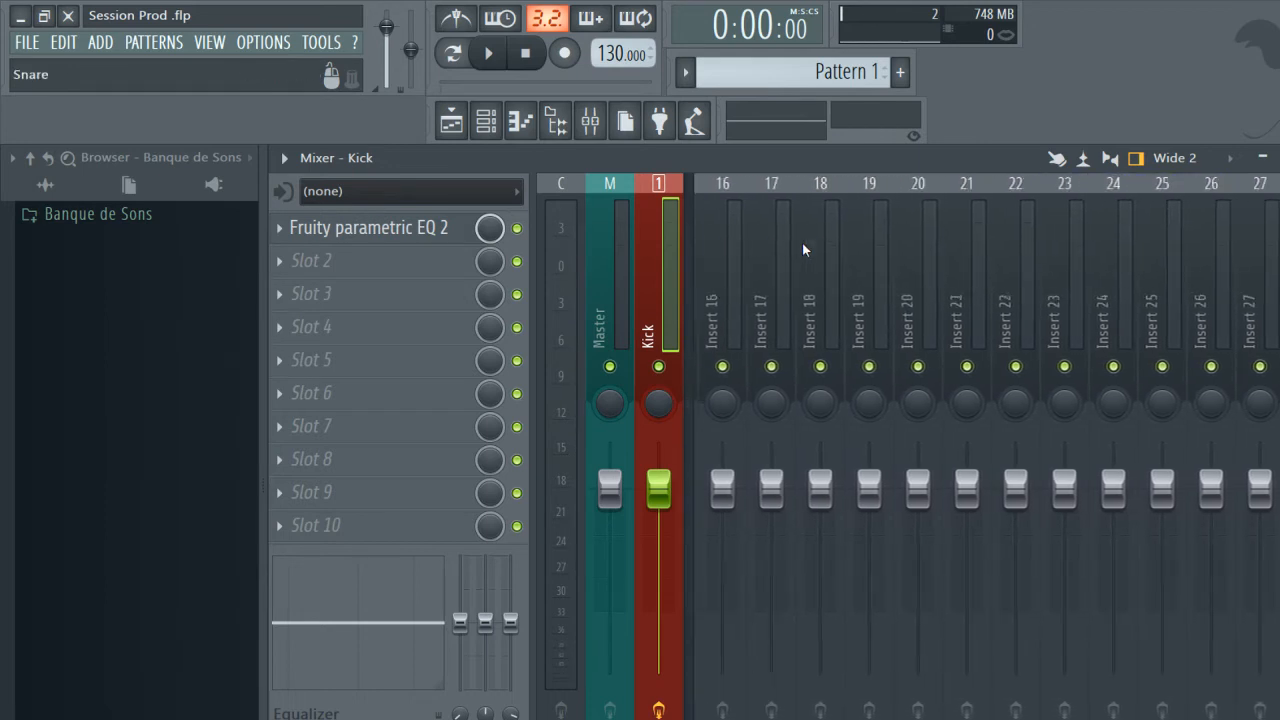
{"action": "scroll", "coordinate": [802, 243], "scroll_direction": "up", "scroll_amount": 5}
{"action": "scroll", "coordinate": [800, 268], "scroll_direction": "down", "scroll_amount": 4}
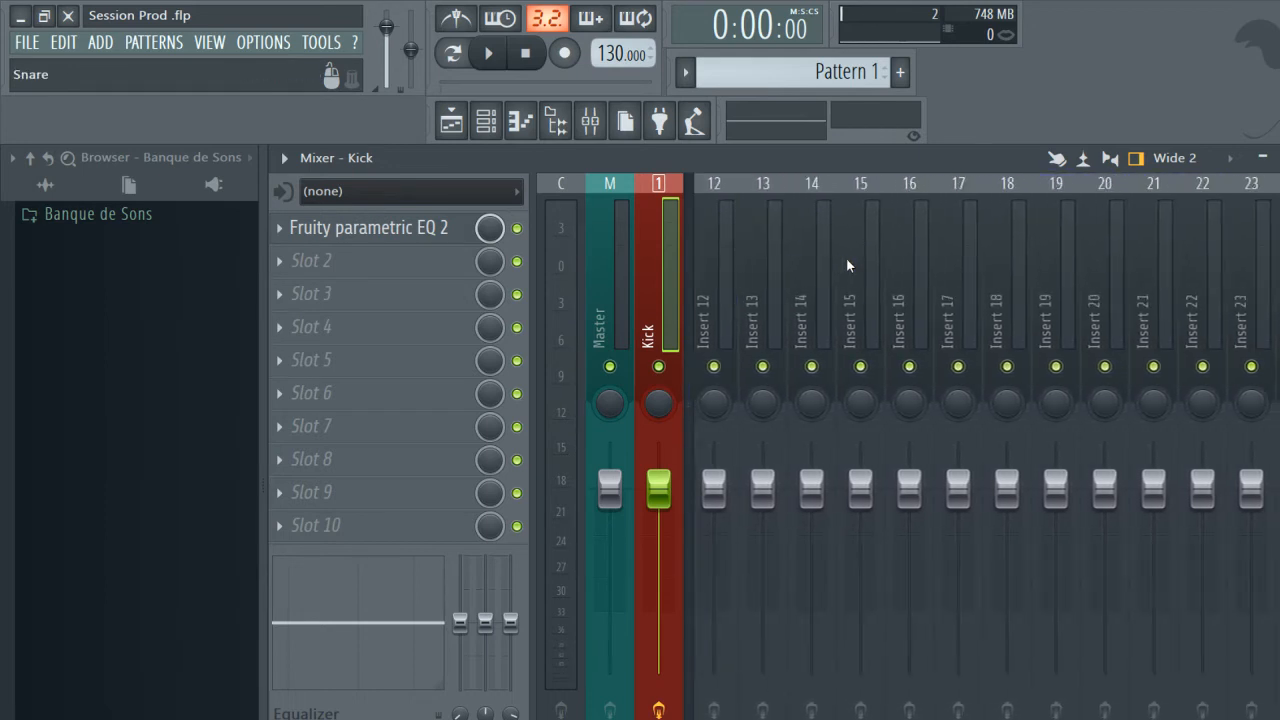
{"action": "scroll", "coordinate": [825, 281], "scroll_direction": "up", "scroll_amount": 4}
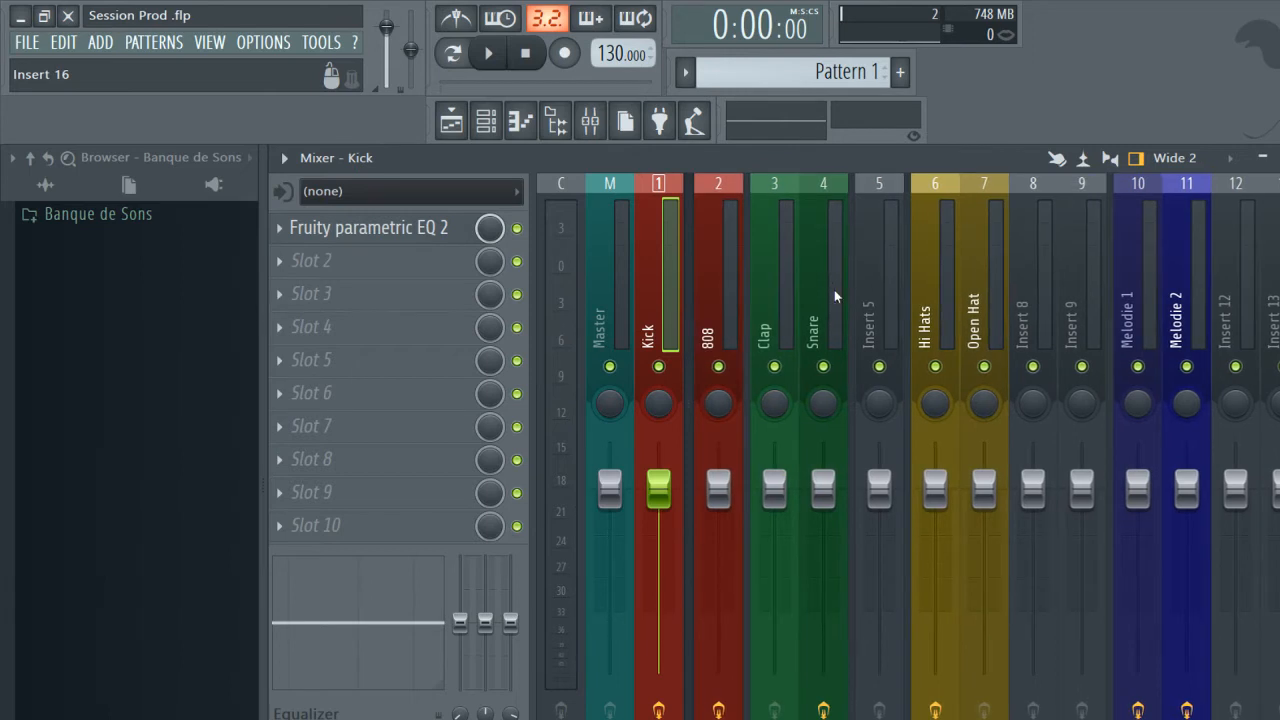
Dock the 808 mixer track to the right section and show the right-docked tracks.
{"action": "left_click", "coordinate": [720, 281]}
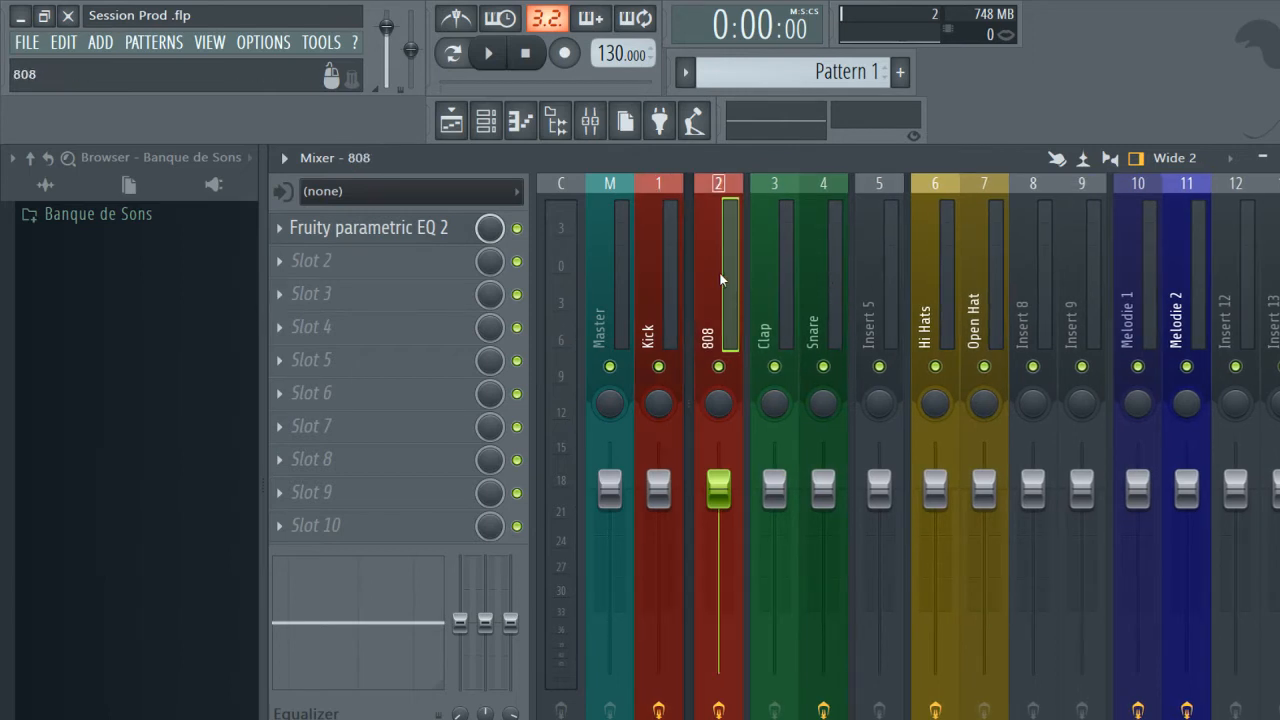
{"action": "right_click", "coordinate": [742, 177]}
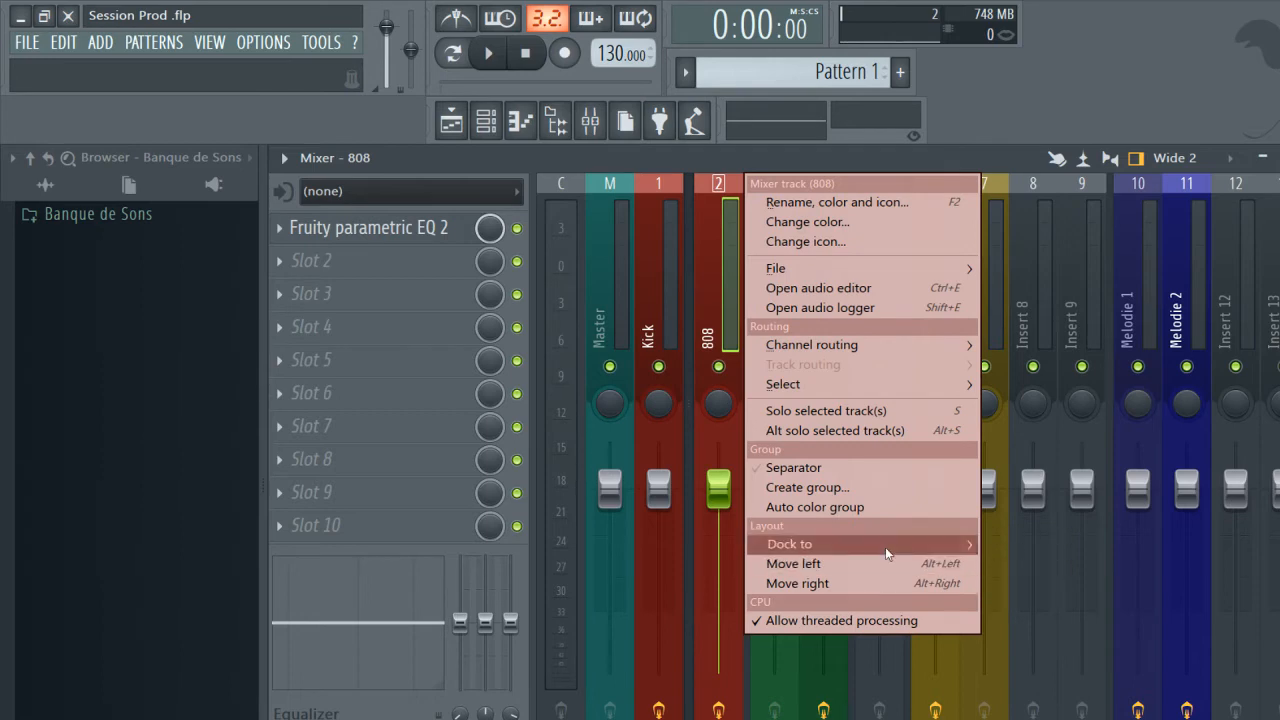
{"action": "mouse_move", "coordinate": [886, 549]}
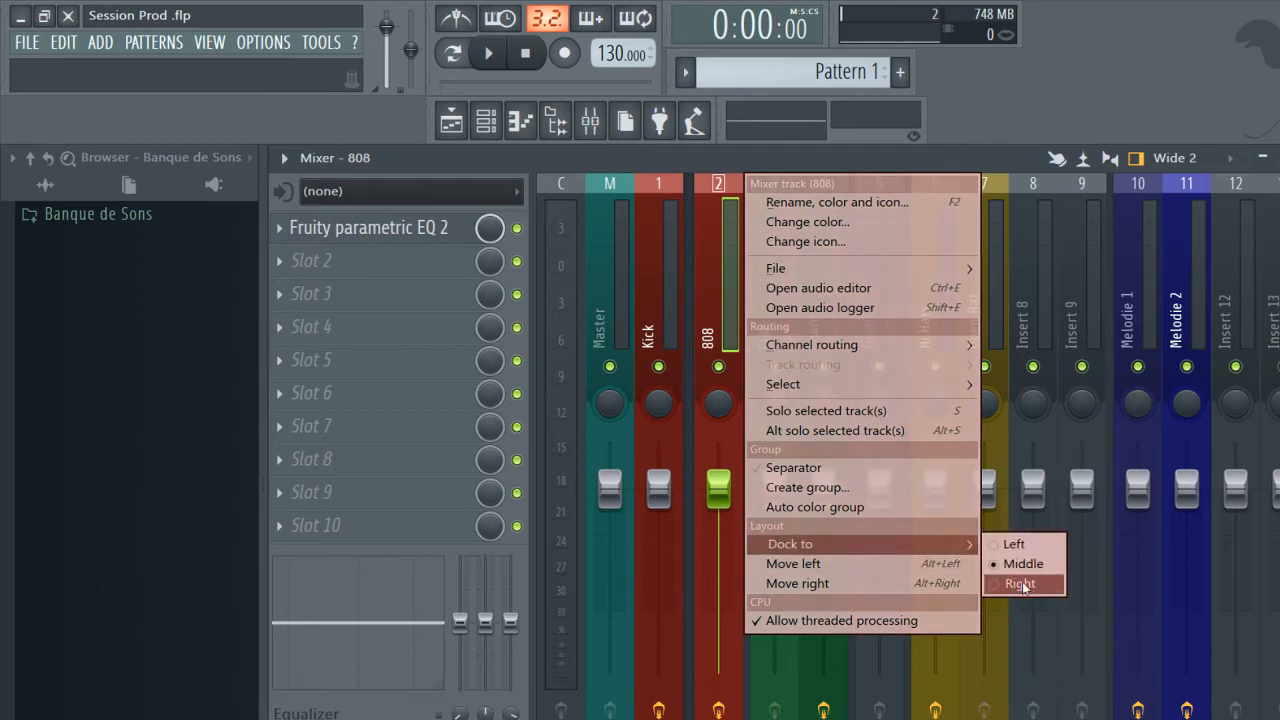
{"action": "left_click", "coordinate": [1022, 586]}
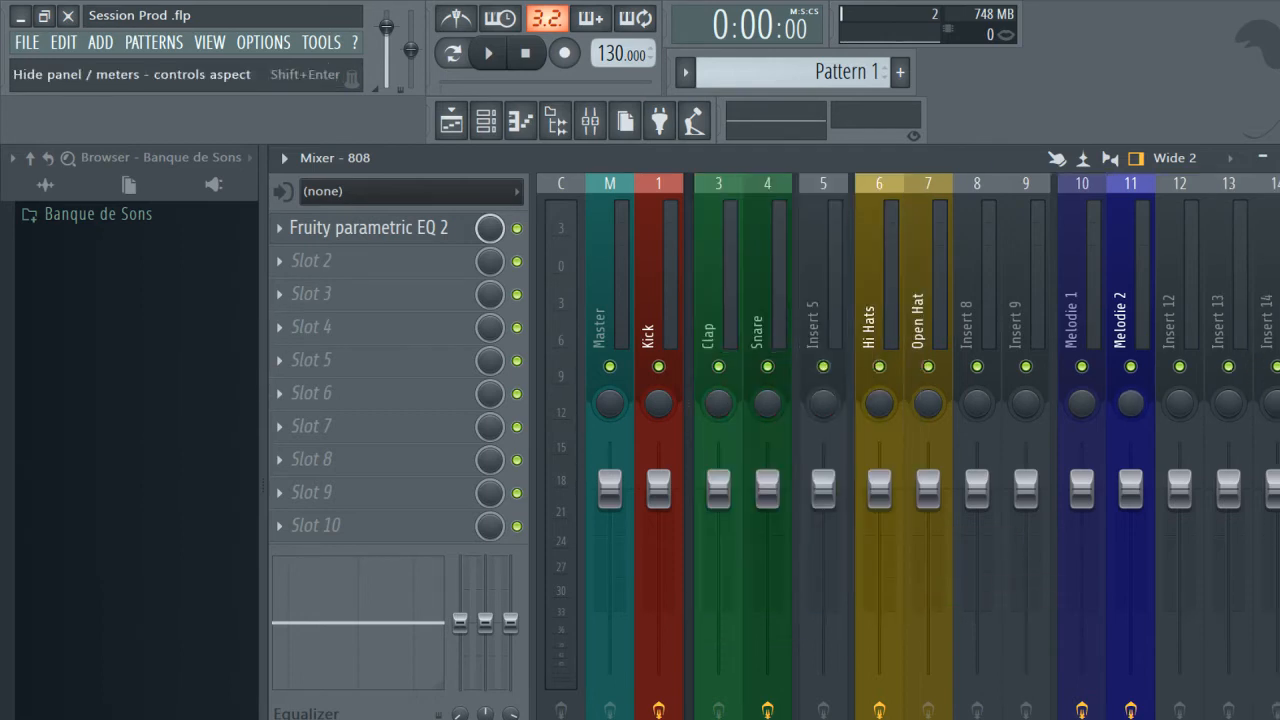
{"action": "scroll", "coordinate": [1134, 280], "scroll_direction": "down", "scroll_amount": 4}
{"action": "left_click", "coordinate": [1279, 300]}
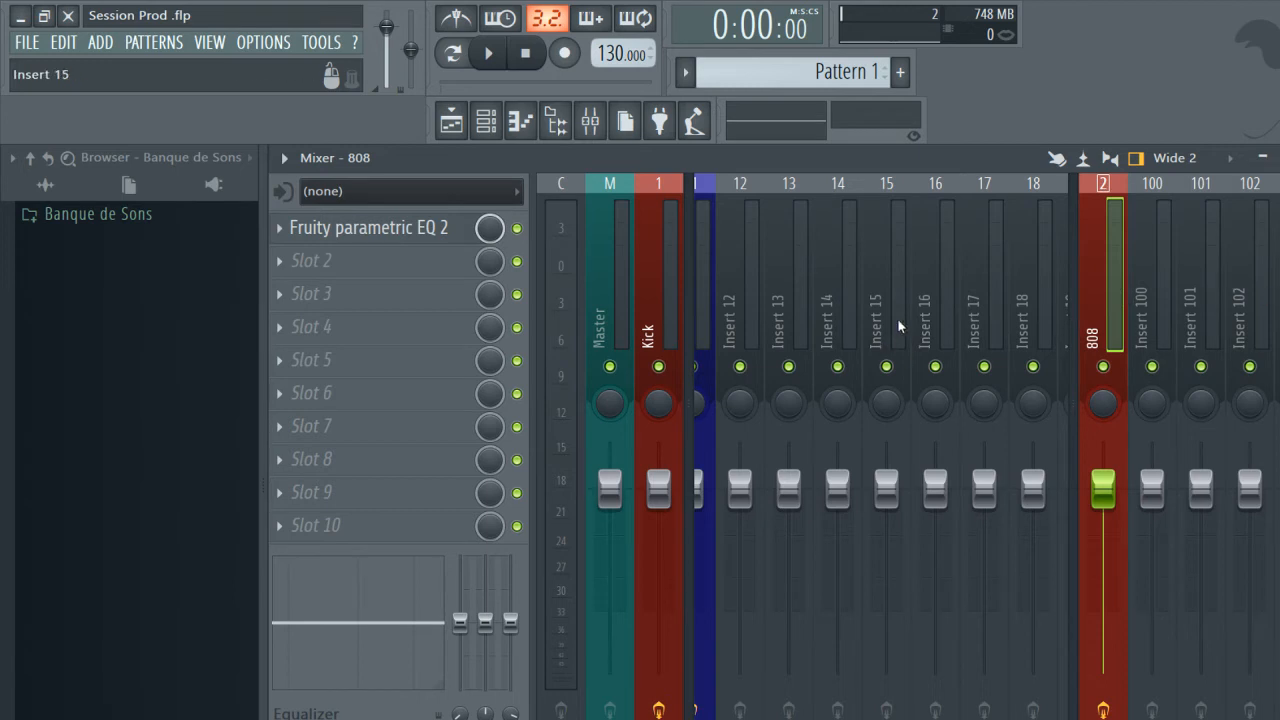
Look through the middle mixer tracks between the left-docked Kick and the right-docked 808.
{"action": "scroll", "coordinate": [851, 291], "scroll_direction": "down", "scroll_amount": 1}
{"action": "scroll", "coordinate": [851, 291], "scroll_direction": "up", "scroll_amount": 5}
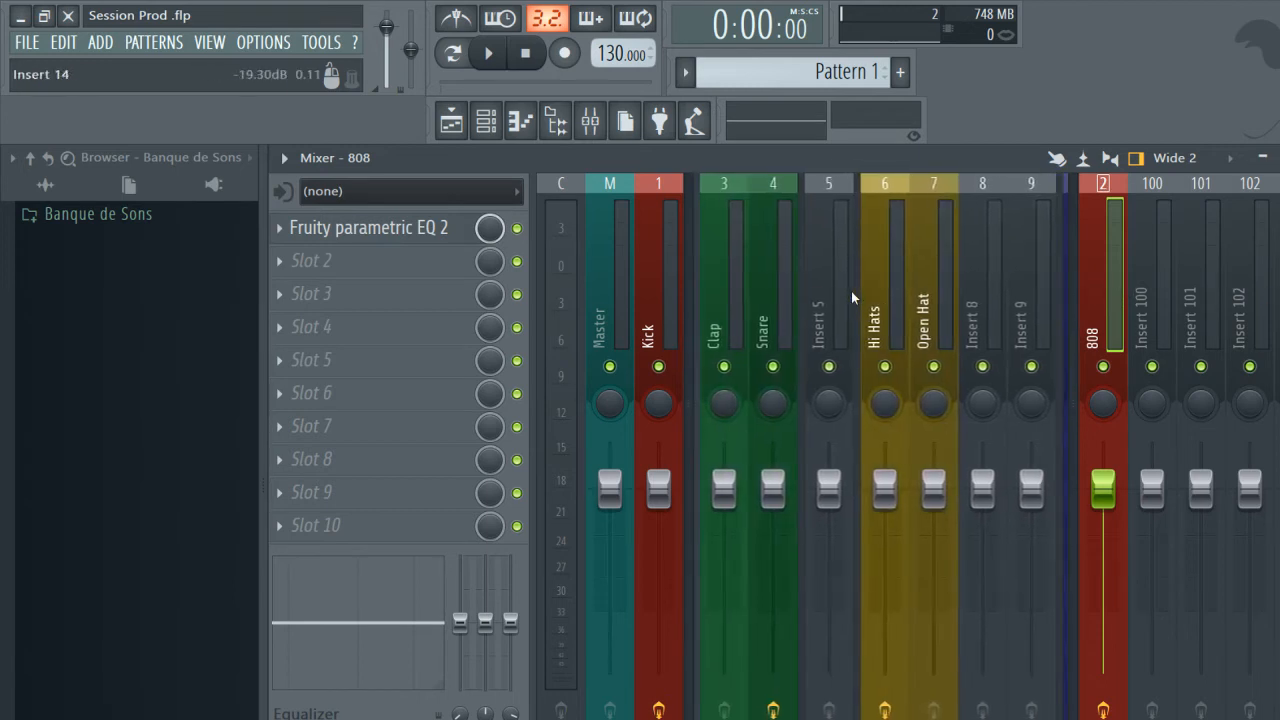
{"action": "scroll", "coordinate": [851, 291], "scroll_direction": "down", "scroll_amount": 5}
{"action": "scroll", "coordinate": [851, 291], "scroll_direction": "up", "scroll_amount": 5}
{"action": "scroll", "coordinate": [851, 291], "scroll_direction": "down", "scroll_amount": 4}
{"action": "scroll", "coordinate": [841, 312], "scroll_direction": "up", "scroll_amount": 4}
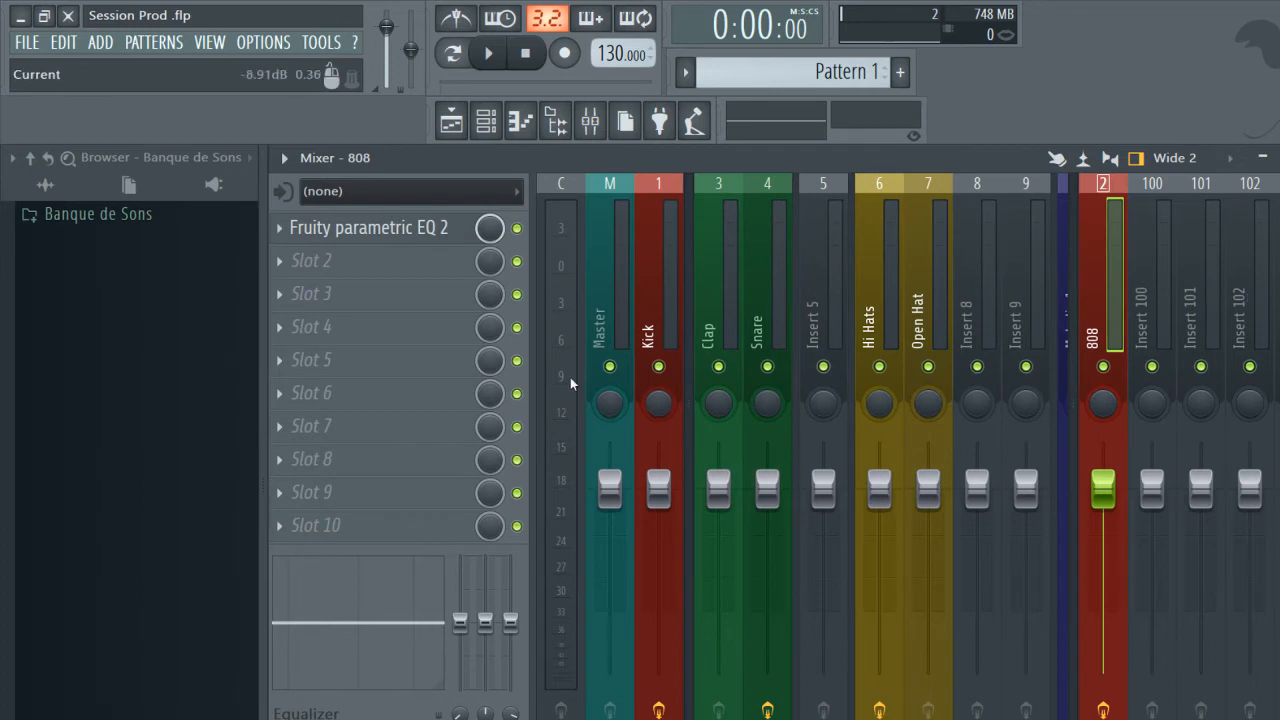
Dock the 808 and Kick mixer tracks back to the middle section.
{"action": "right_click", "coordinate": [1103, 290]}
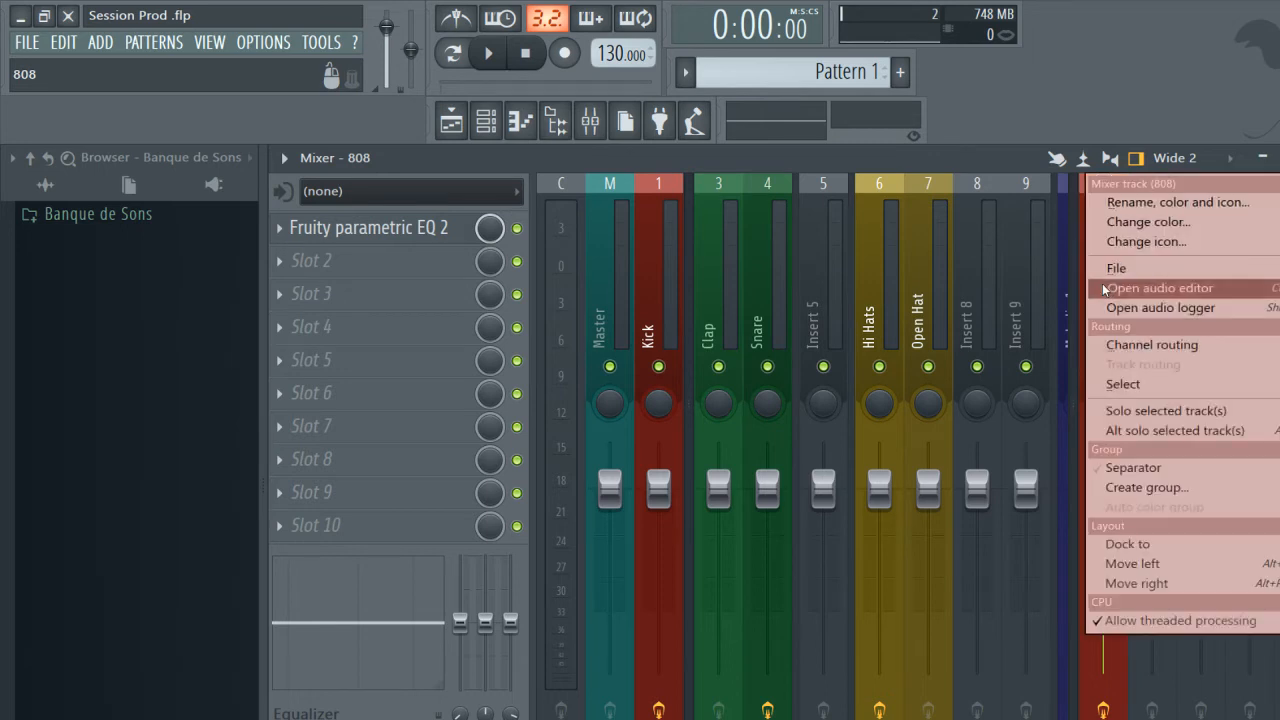
{"action": "mouse_move", "coordinate": [1133, 550]}
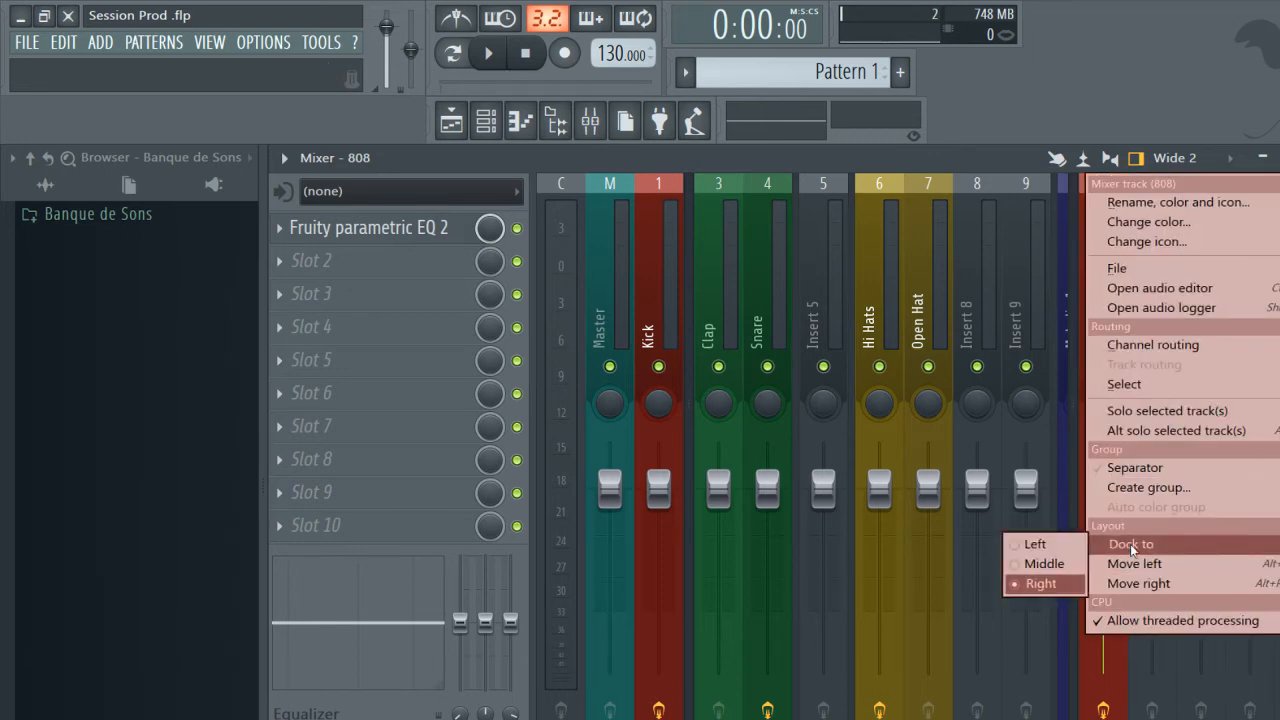
{"action": "left_click", "coordinate": [1045, 563]}
{"action": "right_click", "coordinate": [669, 288]}
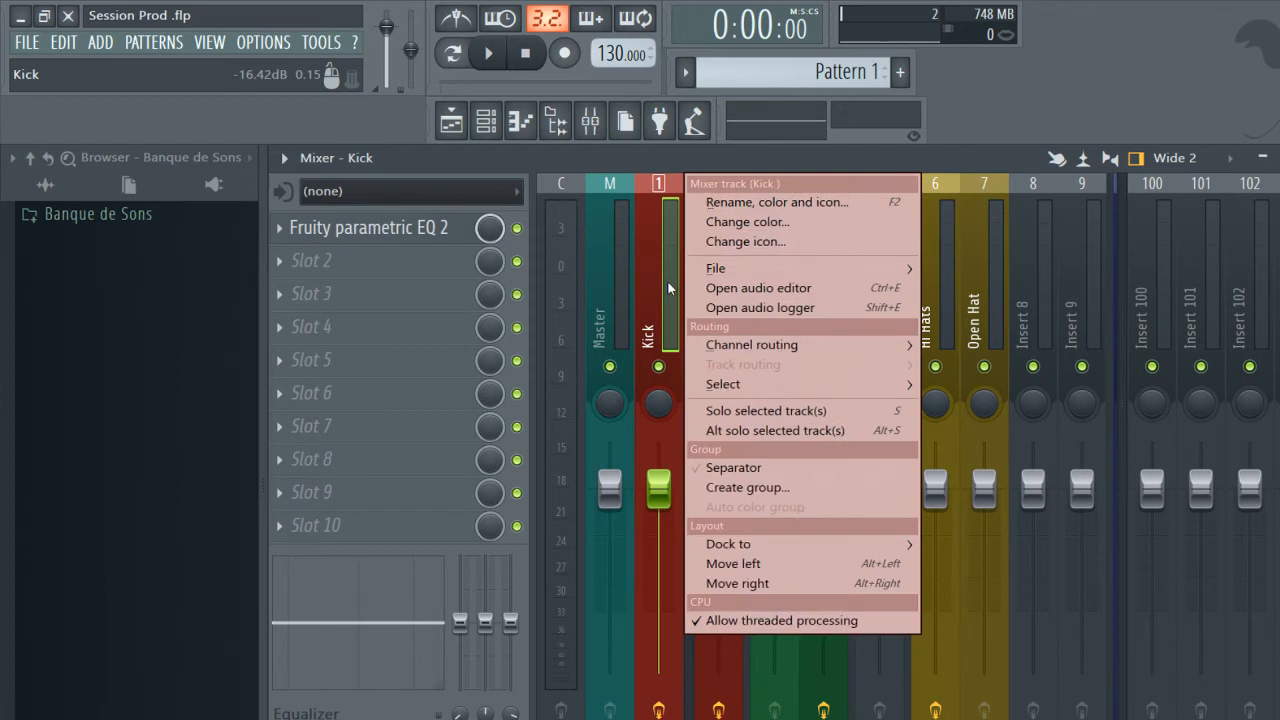
{"action": "mouse_move", "coordinate": [815, 557]}
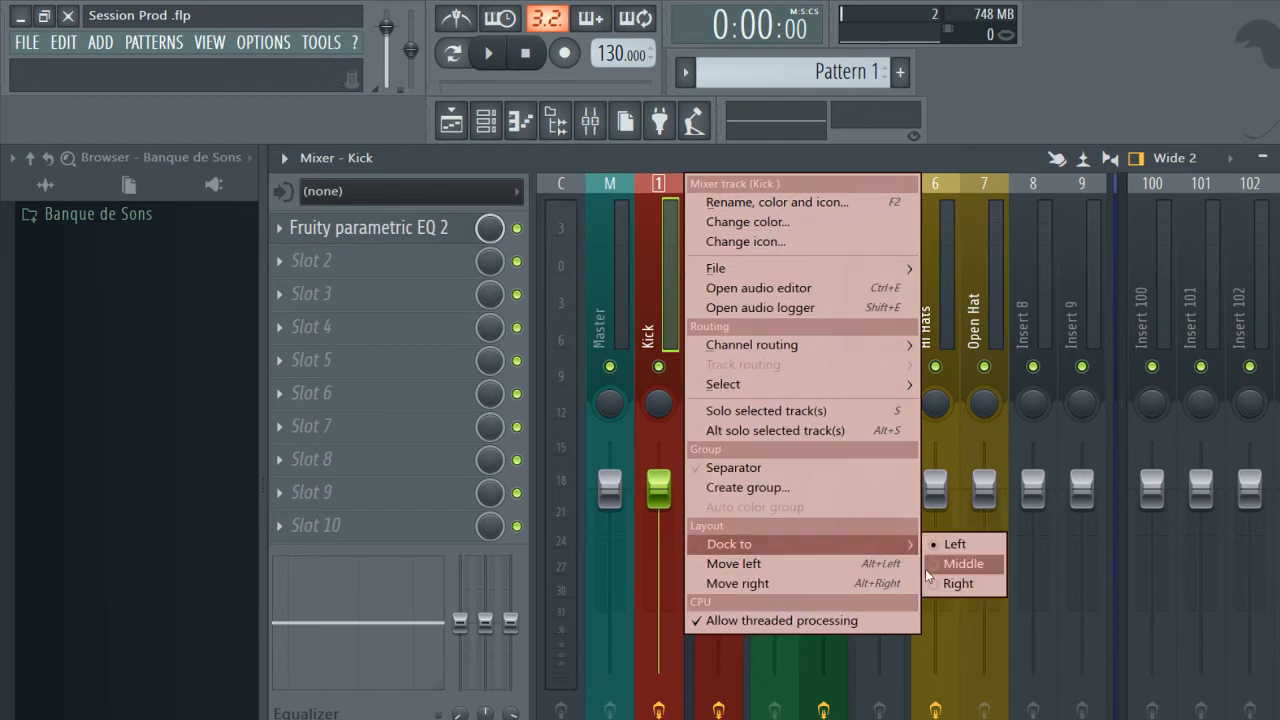
{"action": "left_click", "coordinate": [945, 564]}
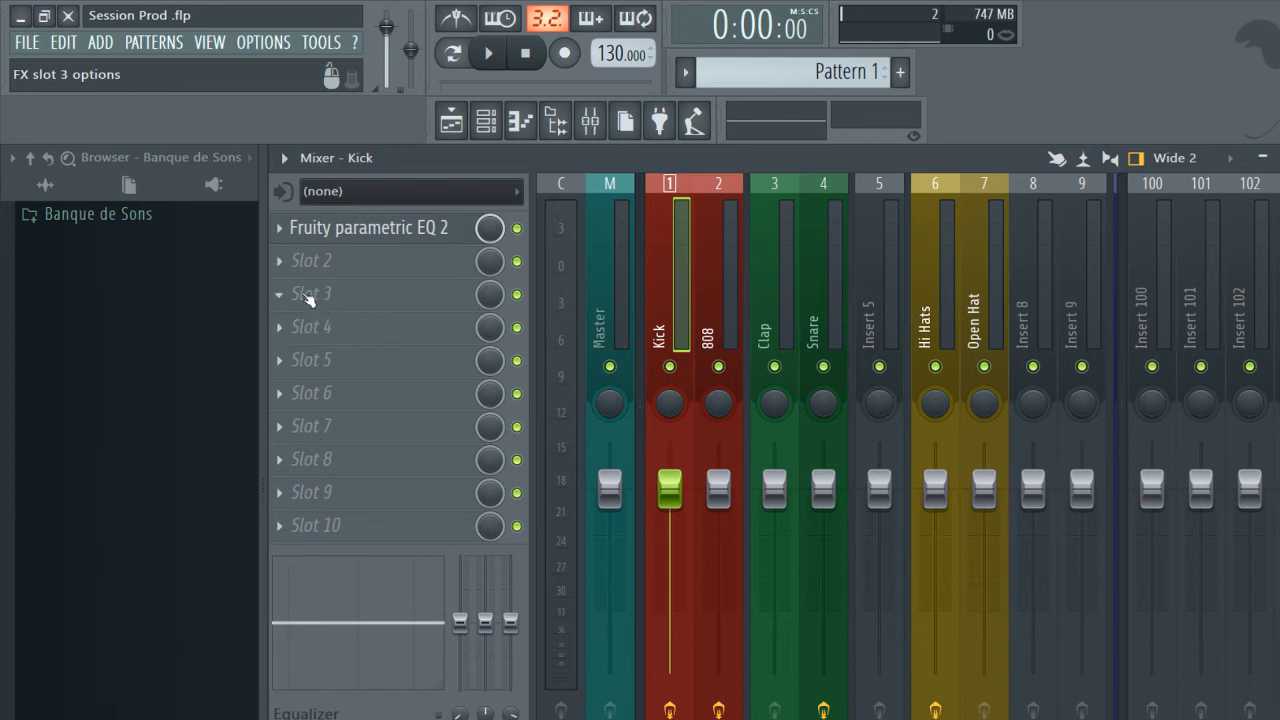
View the effect plugins available for the Kick track's empty slot 3, including the list in its Categories layout.
{"action": "left_click", "coordinate": [308, 296]}
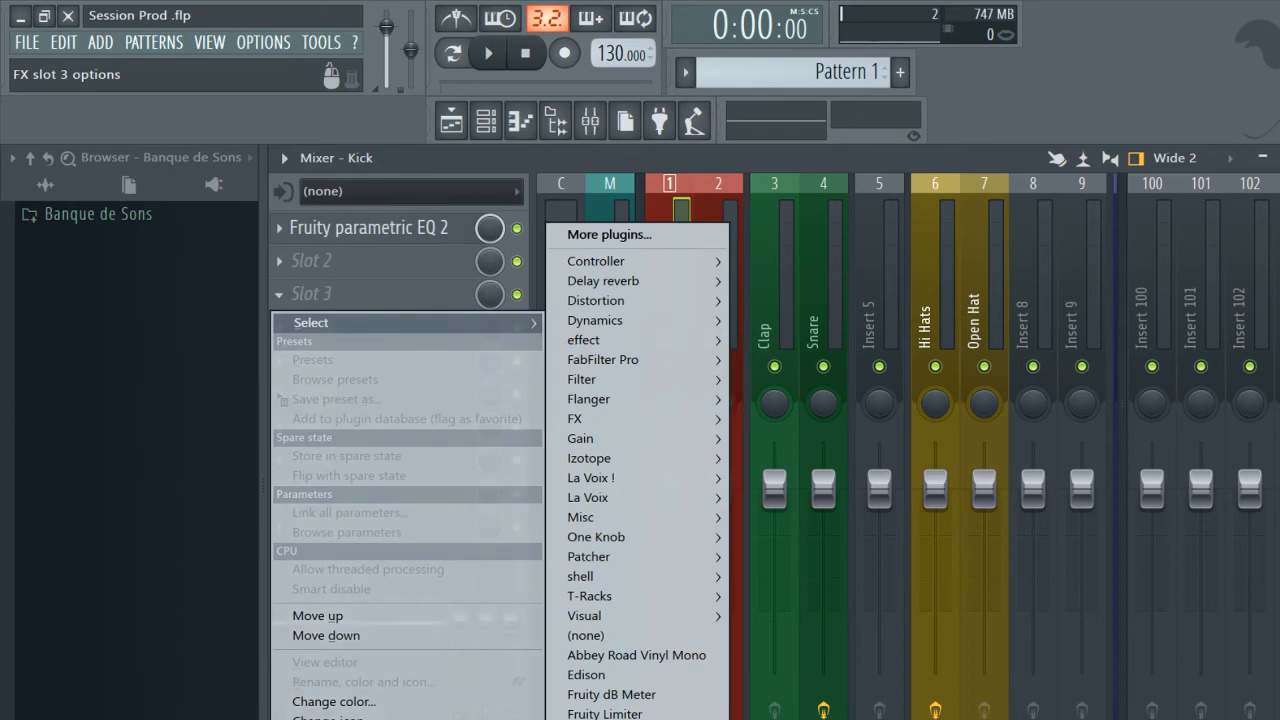
{"action": "key", "text": "Escape"}
{"action": "left_click", "coordinate": [350, 292]}
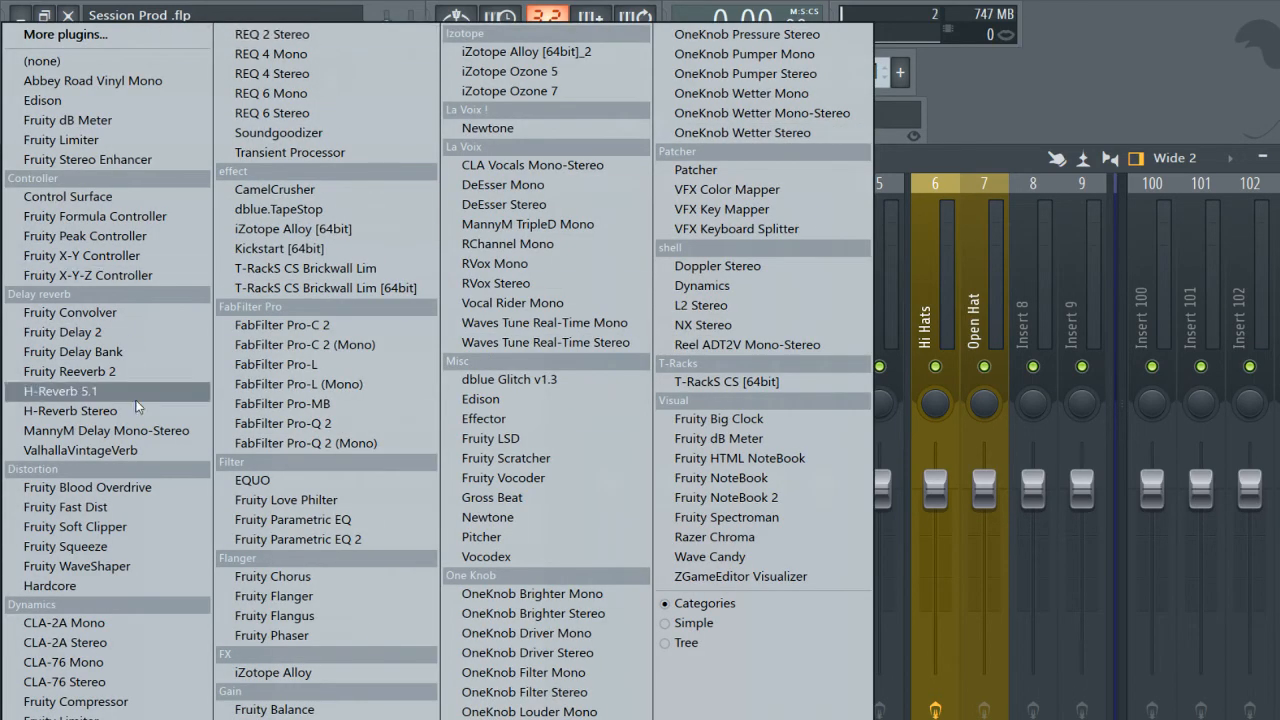
{"action": "left_click", "coordinate": [947, 160]}
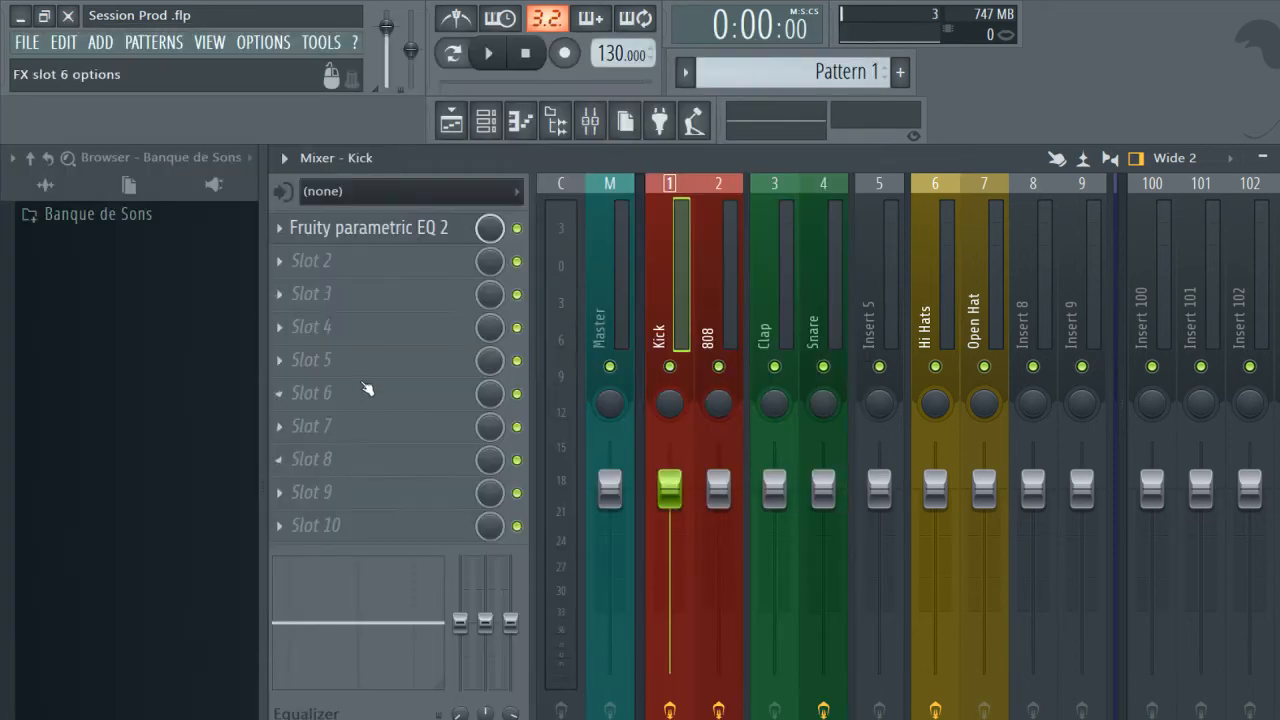
{"action": "left_click", "coordinate": [366, 389]}
{"action": "key", "text": "Escape"}
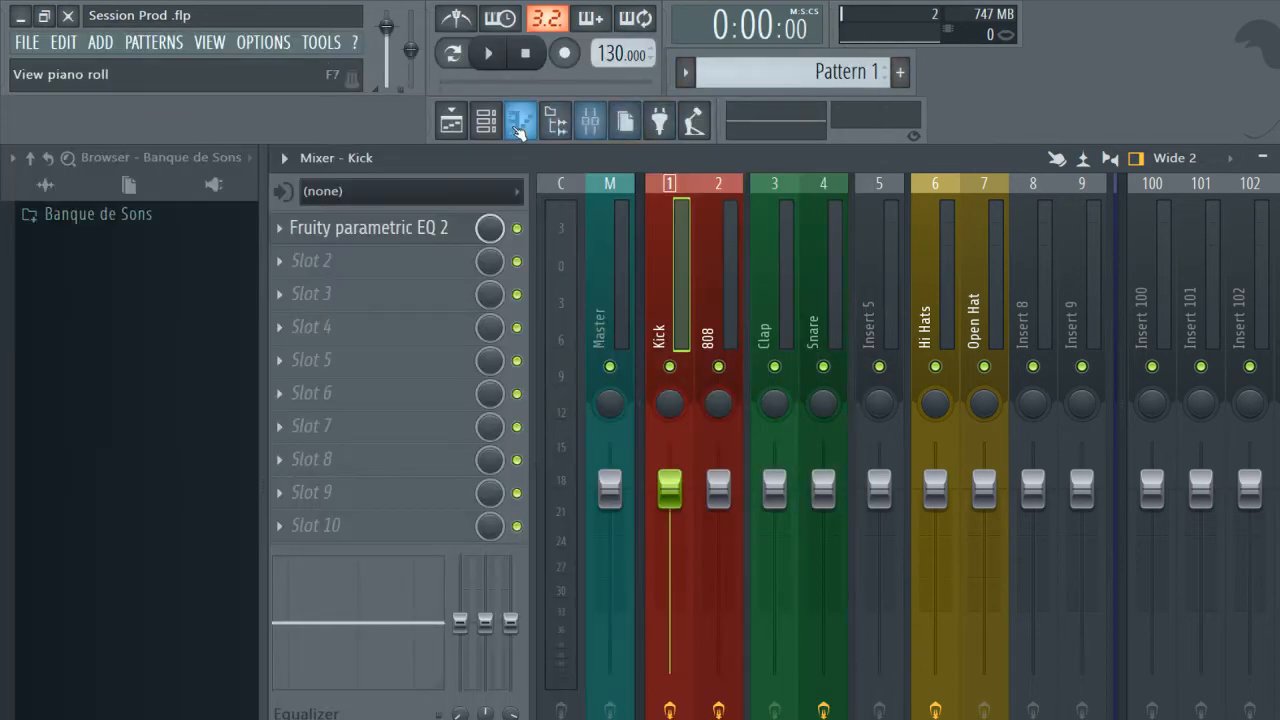
Open the channel rack and view the generator plugins offered for a new channel.
{"action": "left_click", "coordinate": [486, 120]}
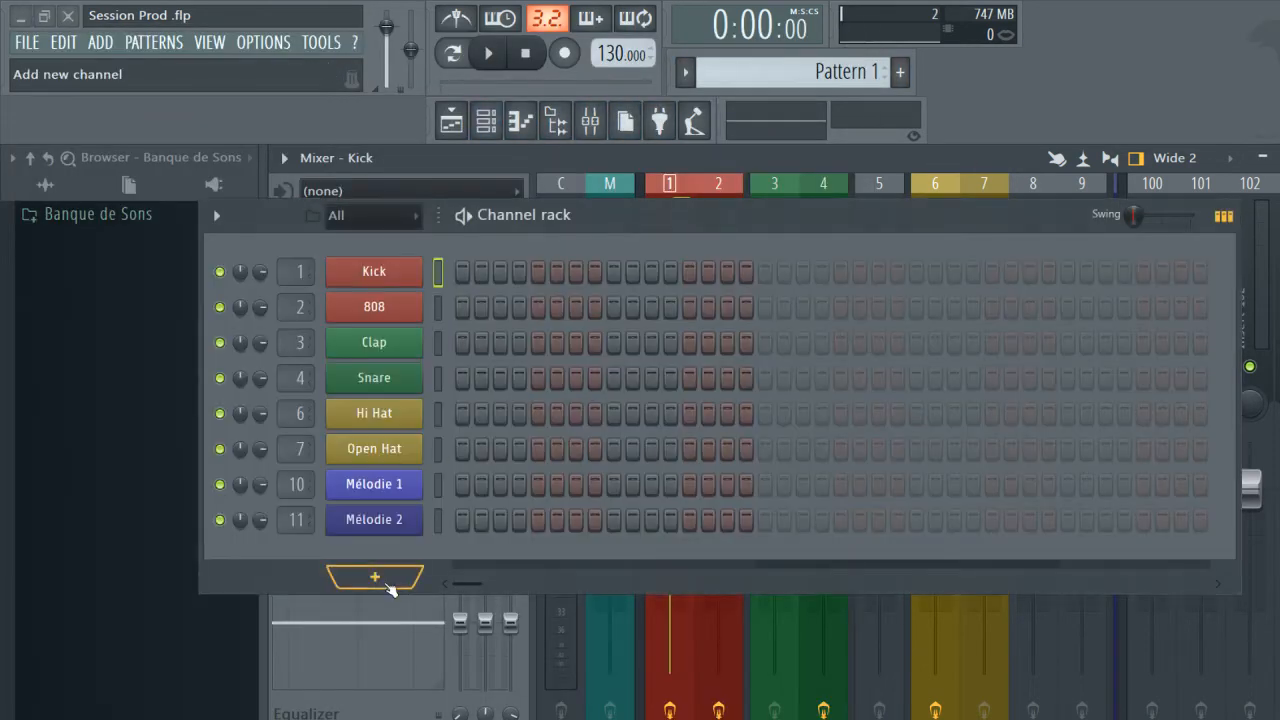
{"action": "left_click", "coordinate": [376, 578]}
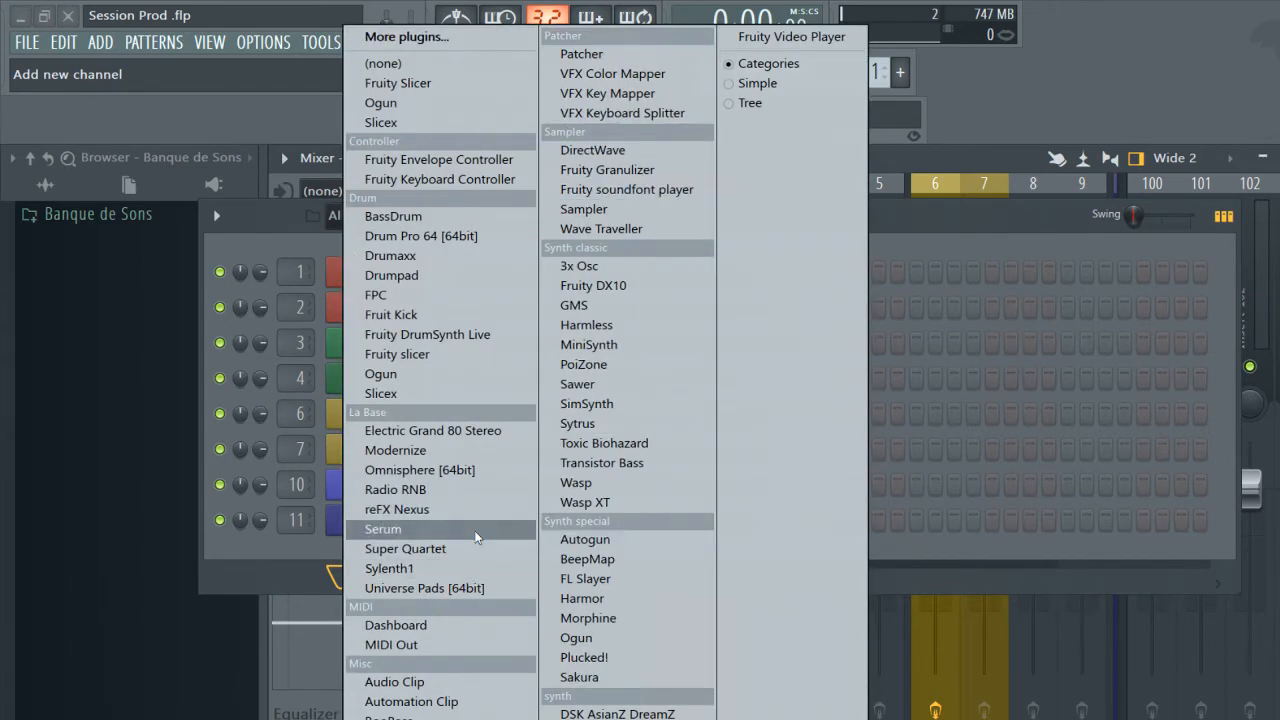
{"action": "left_click", "coordinate": [295, 557]}
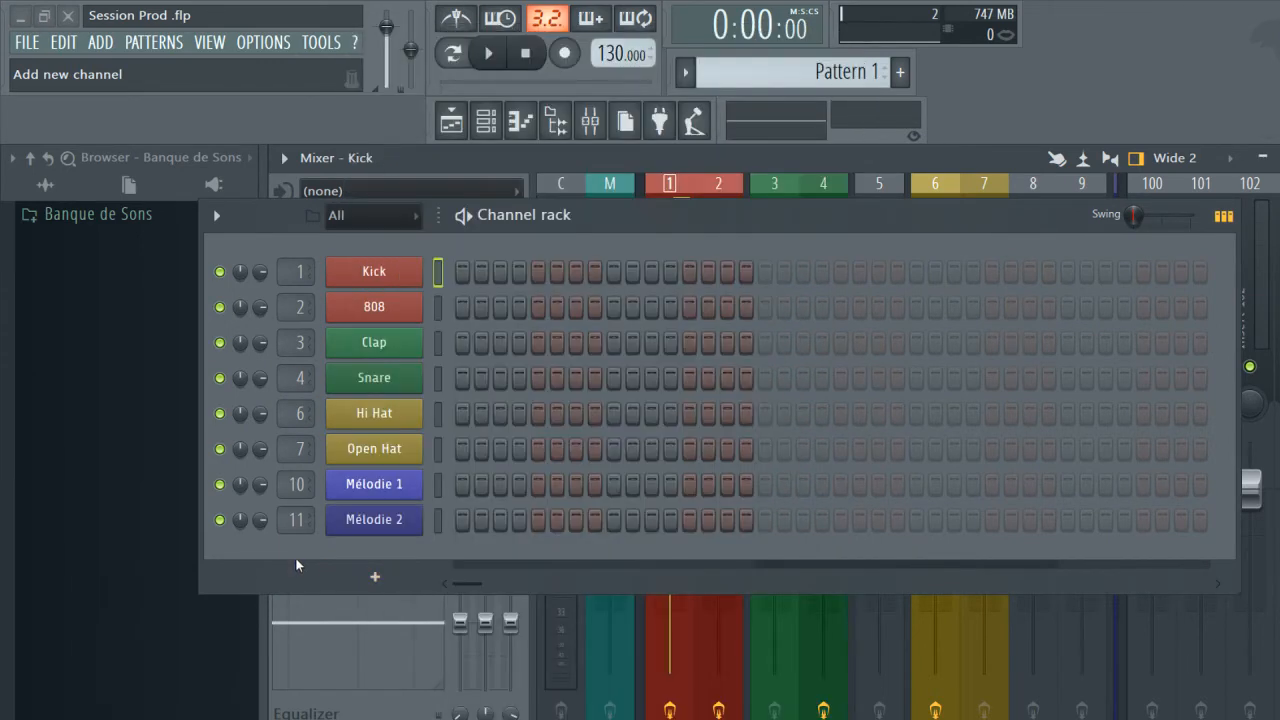
Close the channel rack and switch the effect plugin list from a Kick track slot to the Tree layout.
{"action": "left_click", "coordinate": [458, 127]}
{"action": "left_click", "coordinate": [429, 229]}
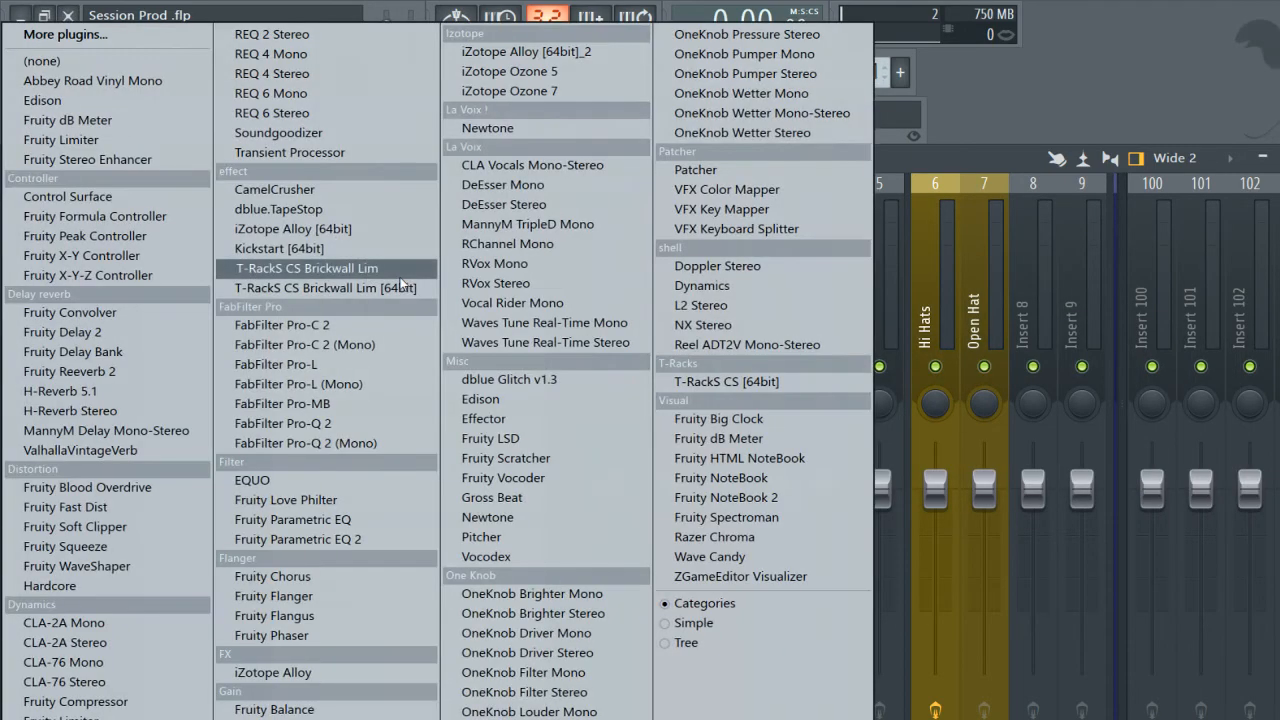
{"action": "left_click", "coordinate": [677, 646]}
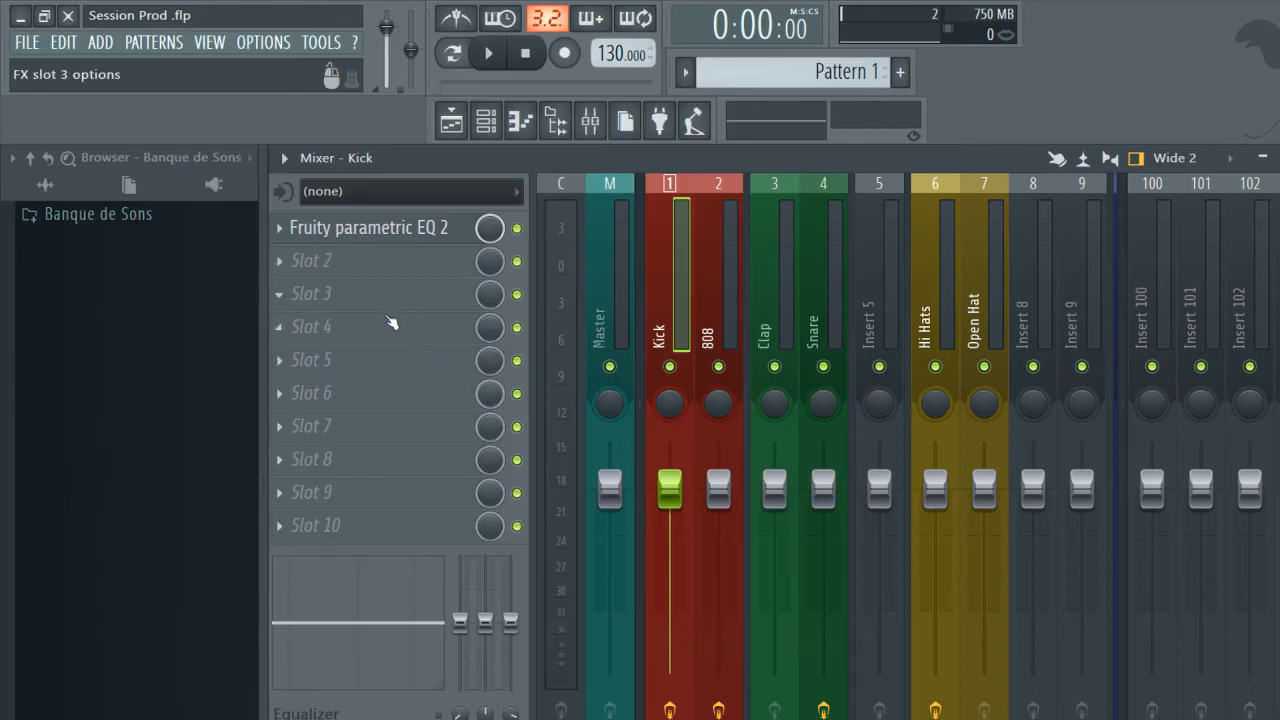
Browse the effect plugin categories for the Kick track's slot 3, including Delay reverb, Distortion, effect and La Voix, and close the list.
{"action": "left_click", "coordinate": [389, 328]}
{"action": "left_click", "coordinate": [389, 324]}
{"action": "left_click", "coordinate": [343, 293]}
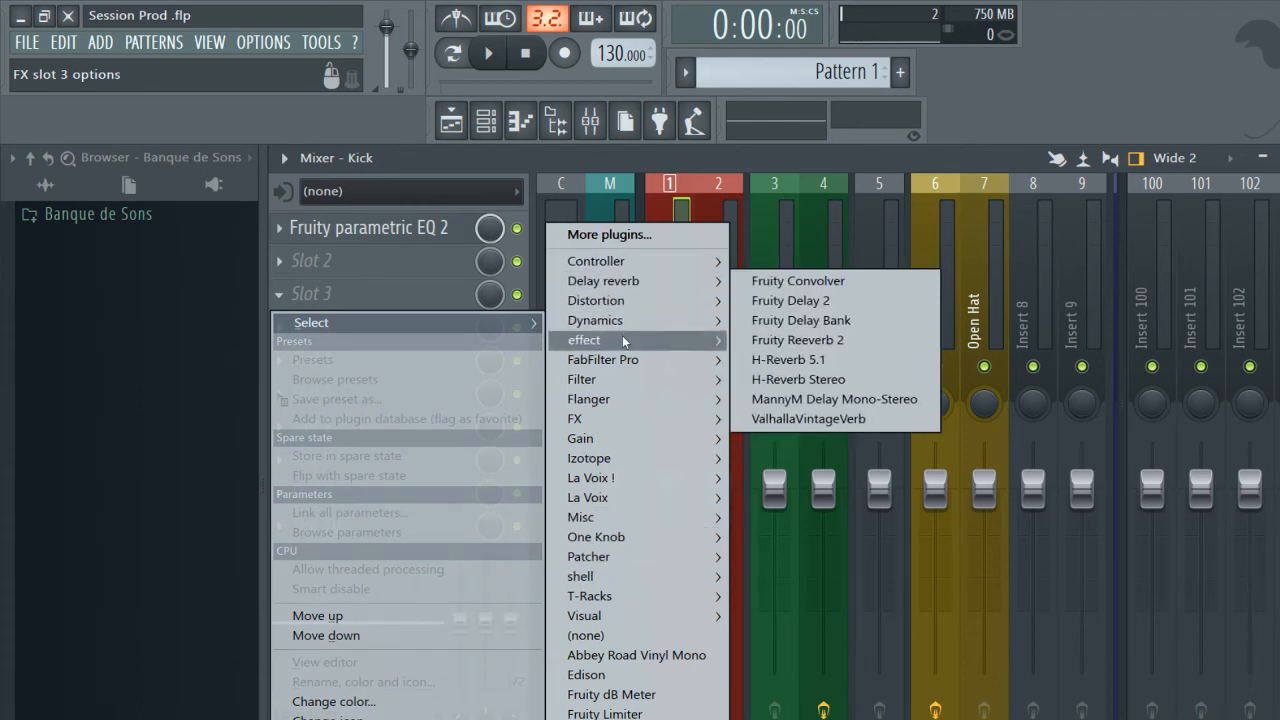
{"action": "mouse_move", "coordinate": [623, 405]}
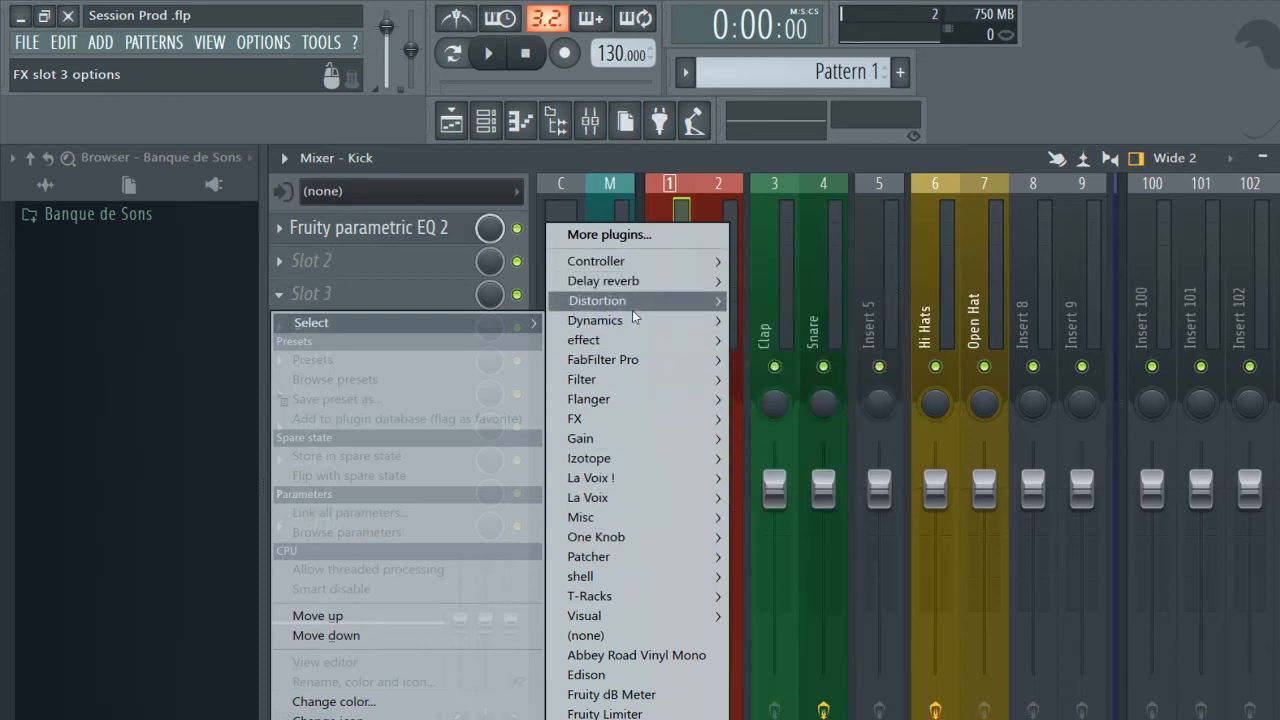
{"action": "mouse_move", "coordinate": [633, 306]}
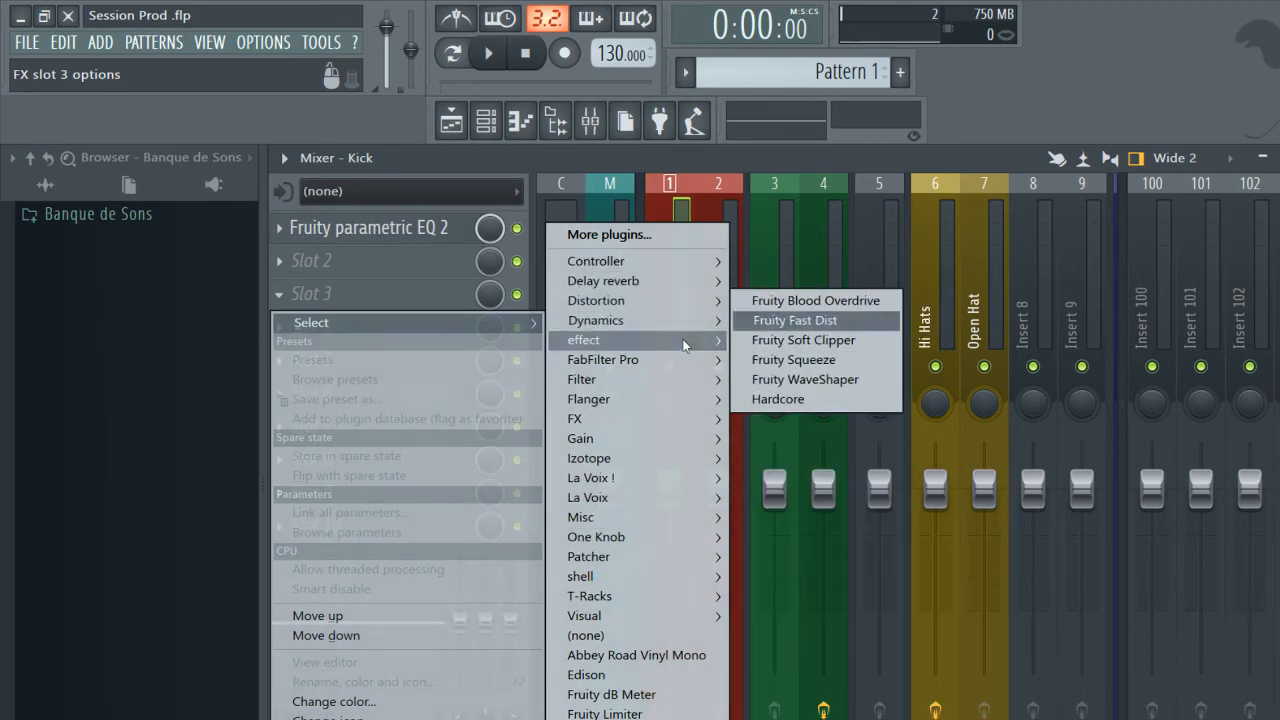
{"action": "mouse_move", "coordinate": [690, 322]}
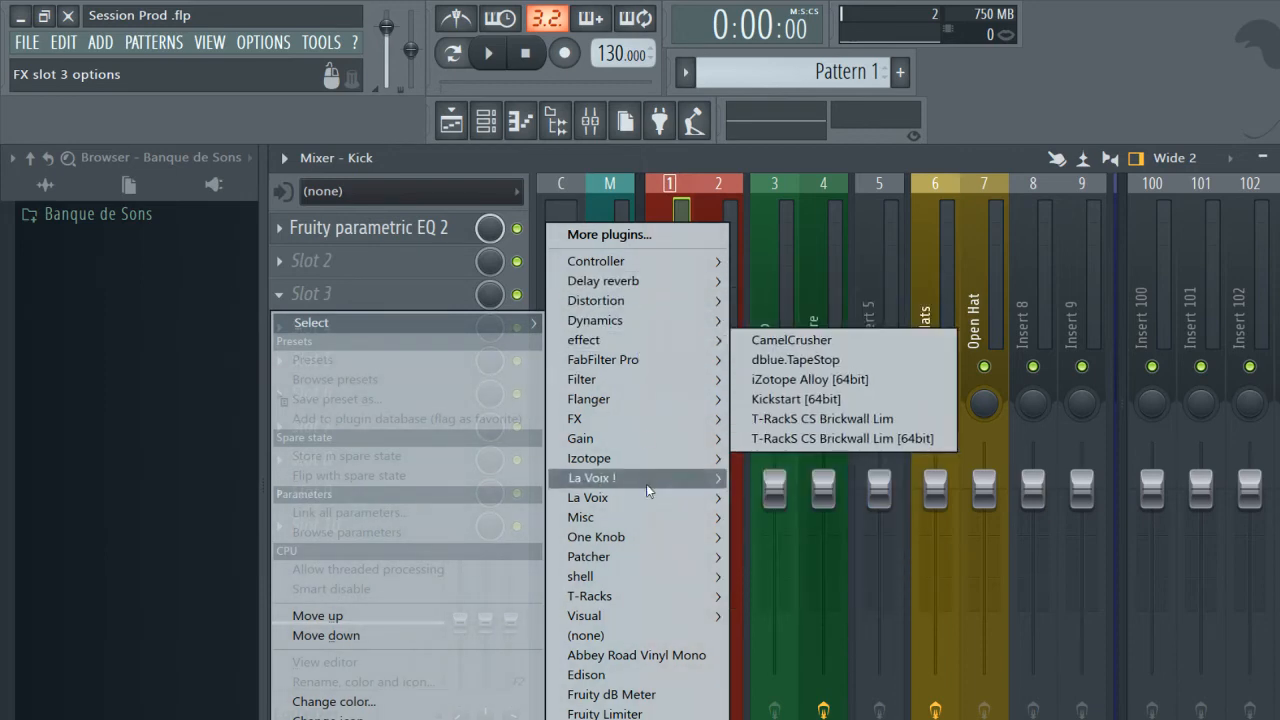
{"action": "mouse_move", "coordinate": [651, 500]}
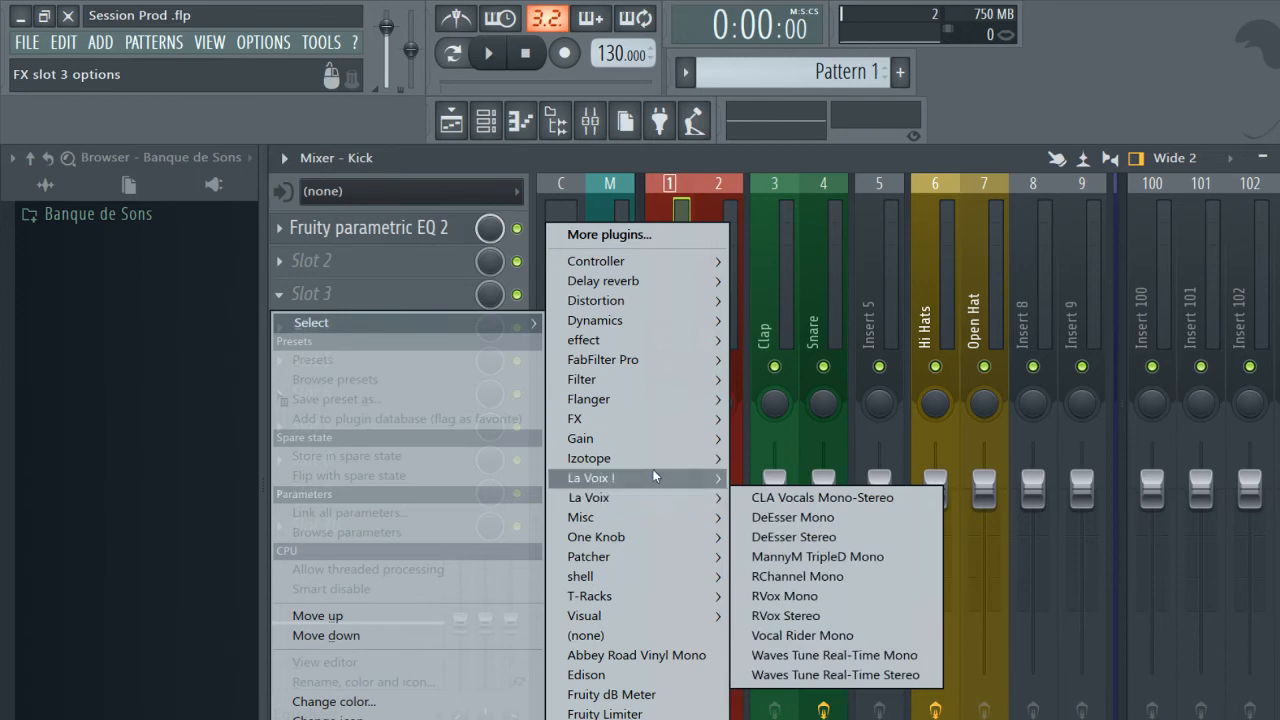
{"action": "left_click", "coordinate": [263, 47]}
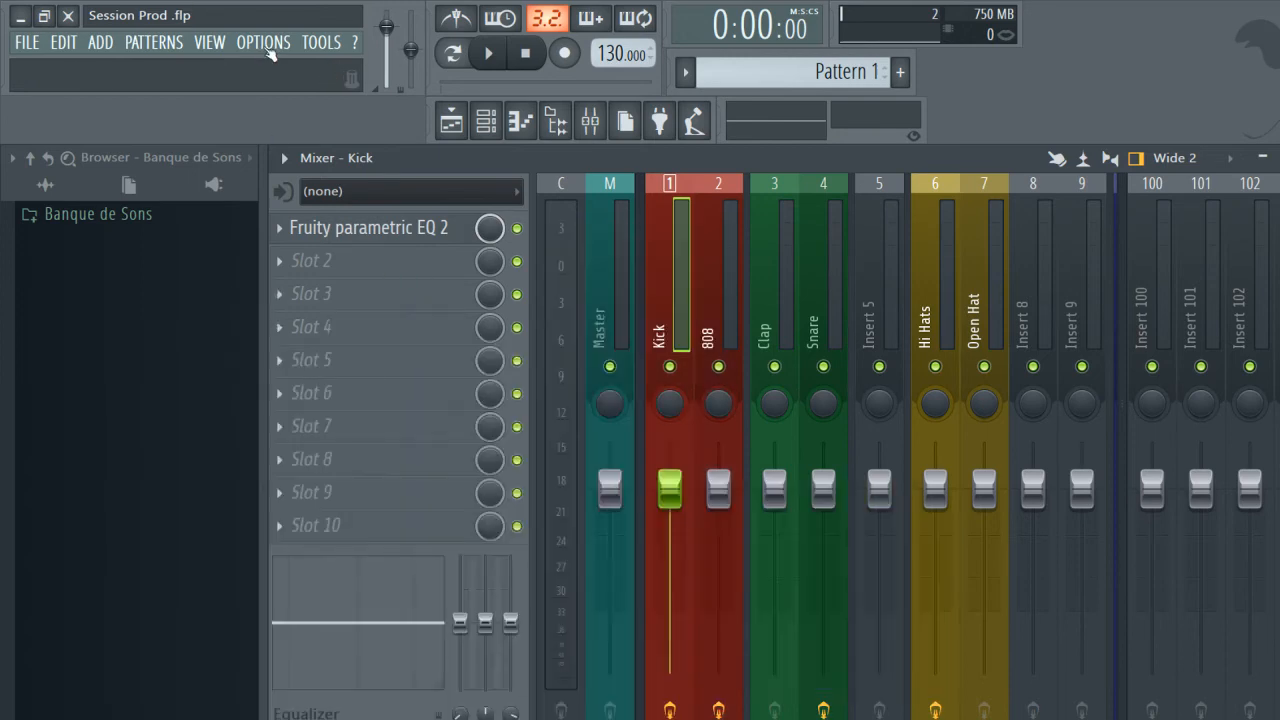
Open the full list of installed generator plugins for adding a channel.
{"action": "left_click", "coordinate": [265, 48]}
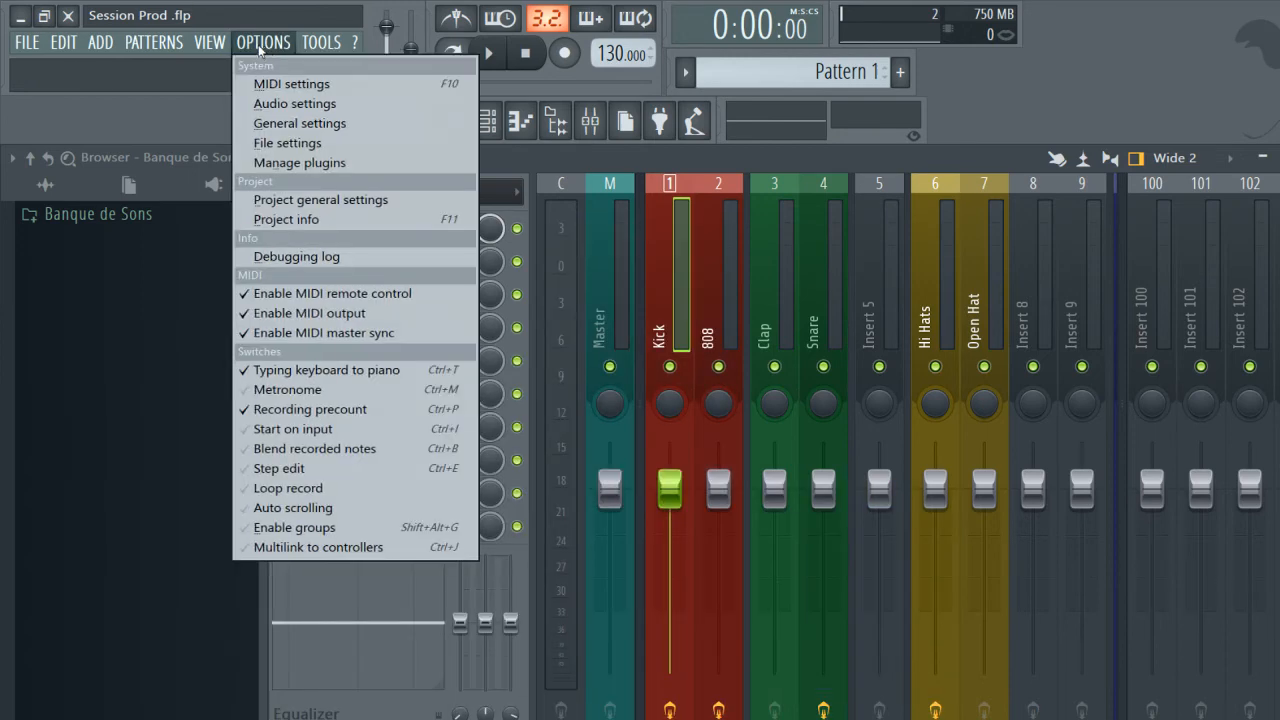
{"action": "mouse_move", "coordinate": [104, 44]}
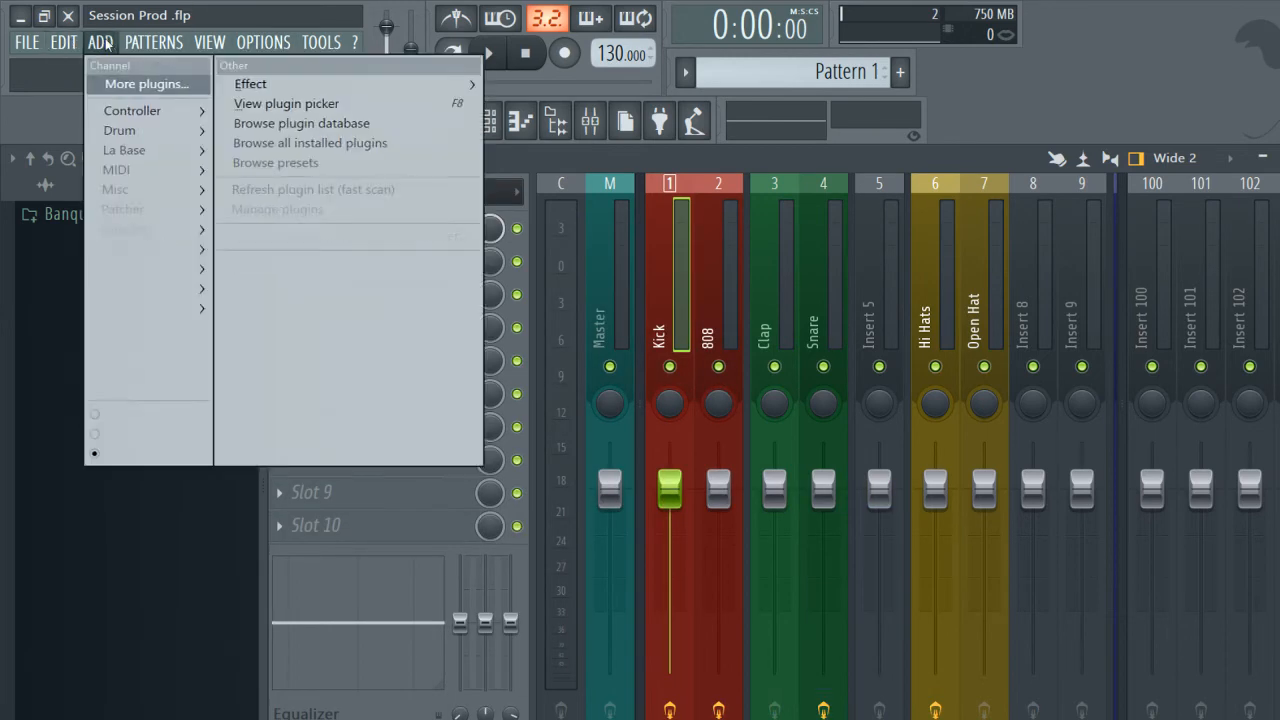
{"action": "left_click", "coordinate": [143, 86]}
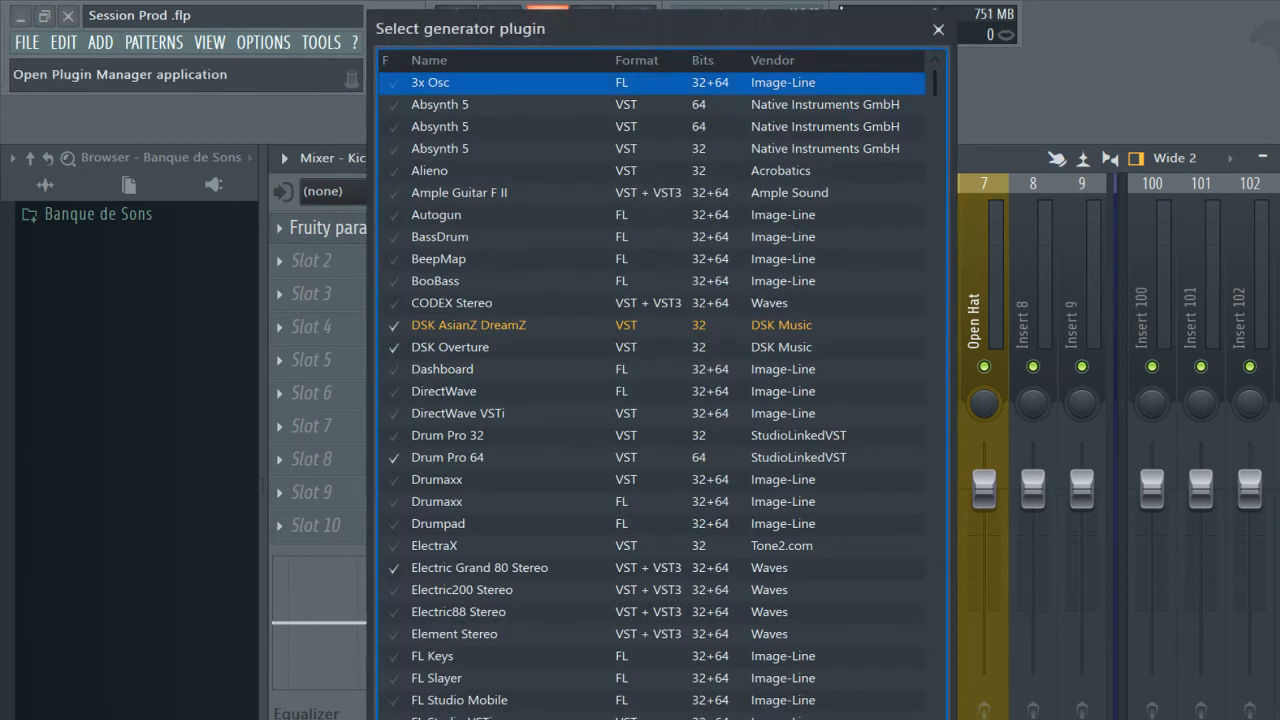
Close the generator plugin list and view the VST3 FabFilter Timeless 2 entry's plugin details in the Plugin Manager.
{"action": "key", "text": "Escape"}
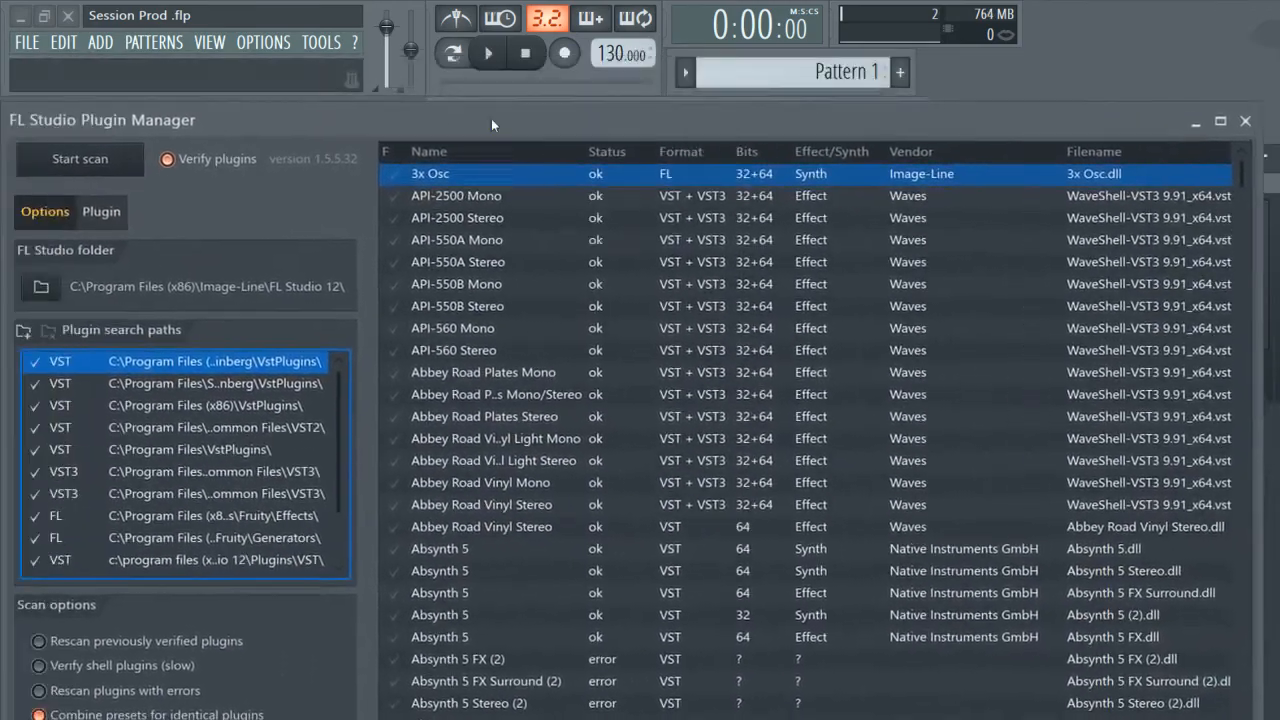
{"action": "left_click_drag", "start_coordinate": [491, 118], "coordinate": [583, 65]}
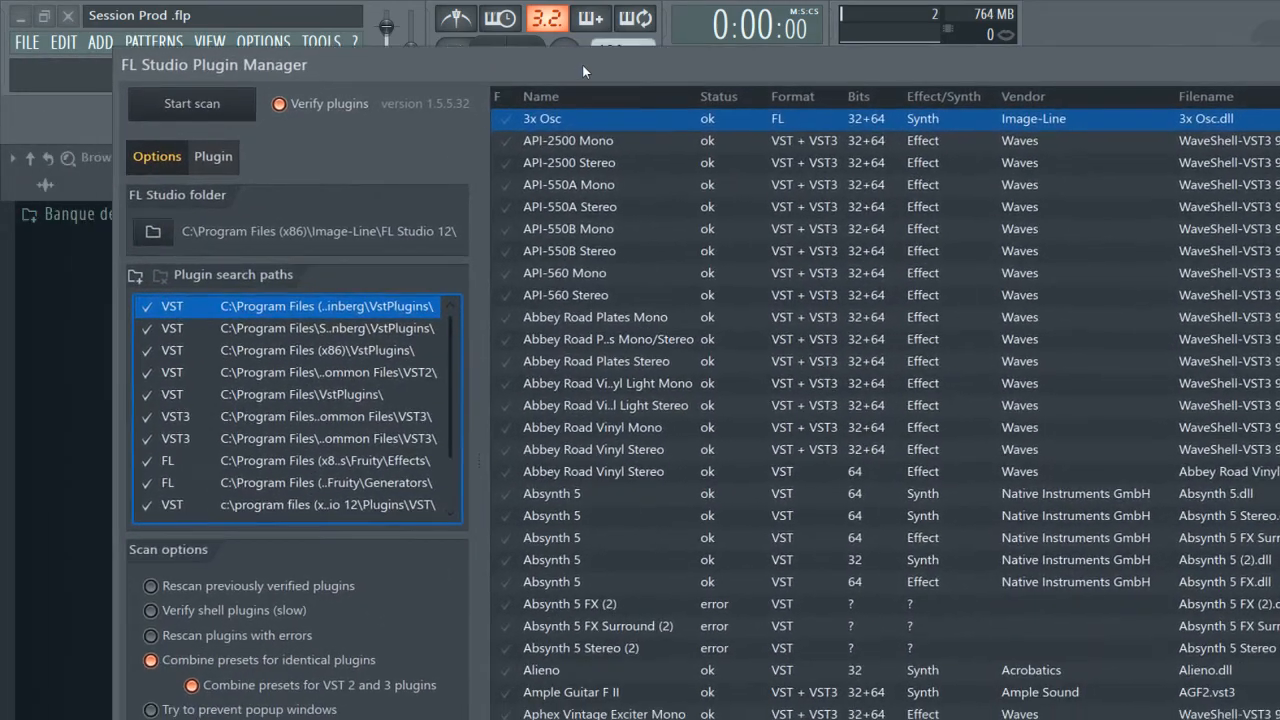
{"action": "left_click", "coordinate": [215, 158]}
{"action": "scroll", "coordinate": [590, 366], "scroll_direction": "down", "scroll_amount": 20}
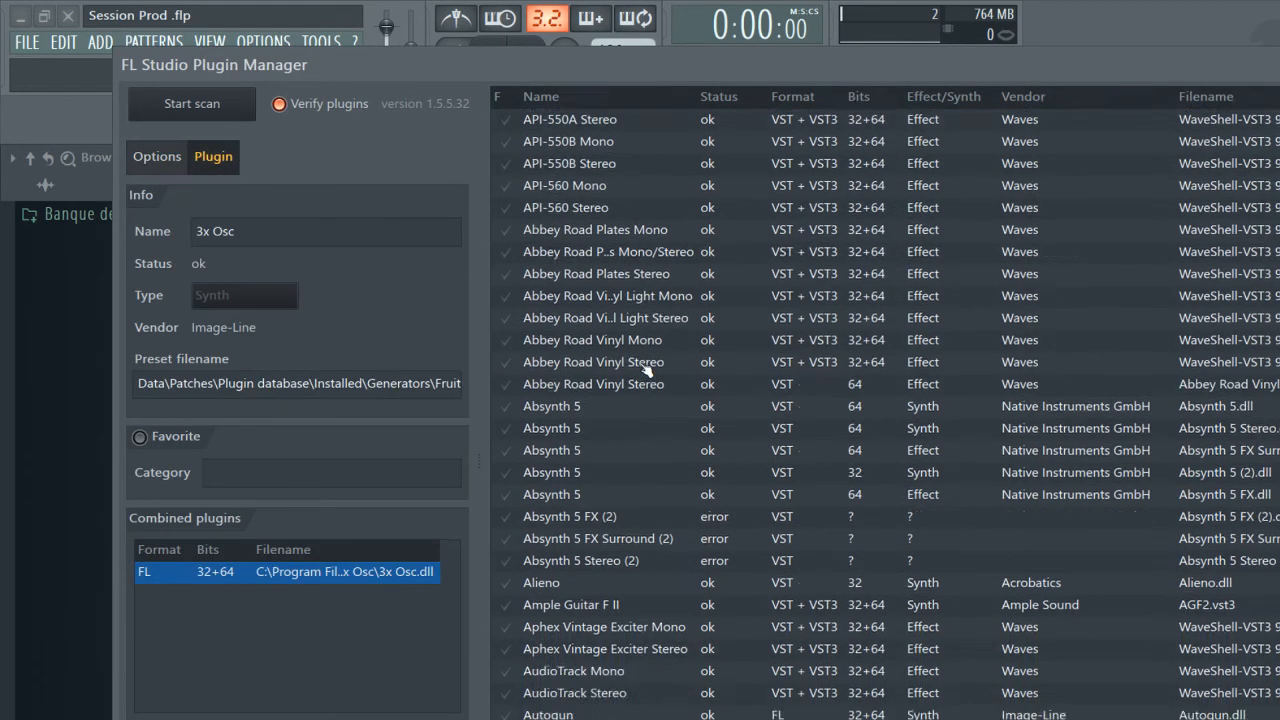
{"action": "scroll", "coordinate": [645, 370], "scroll_direction": "down", "scroll_amount": 2}
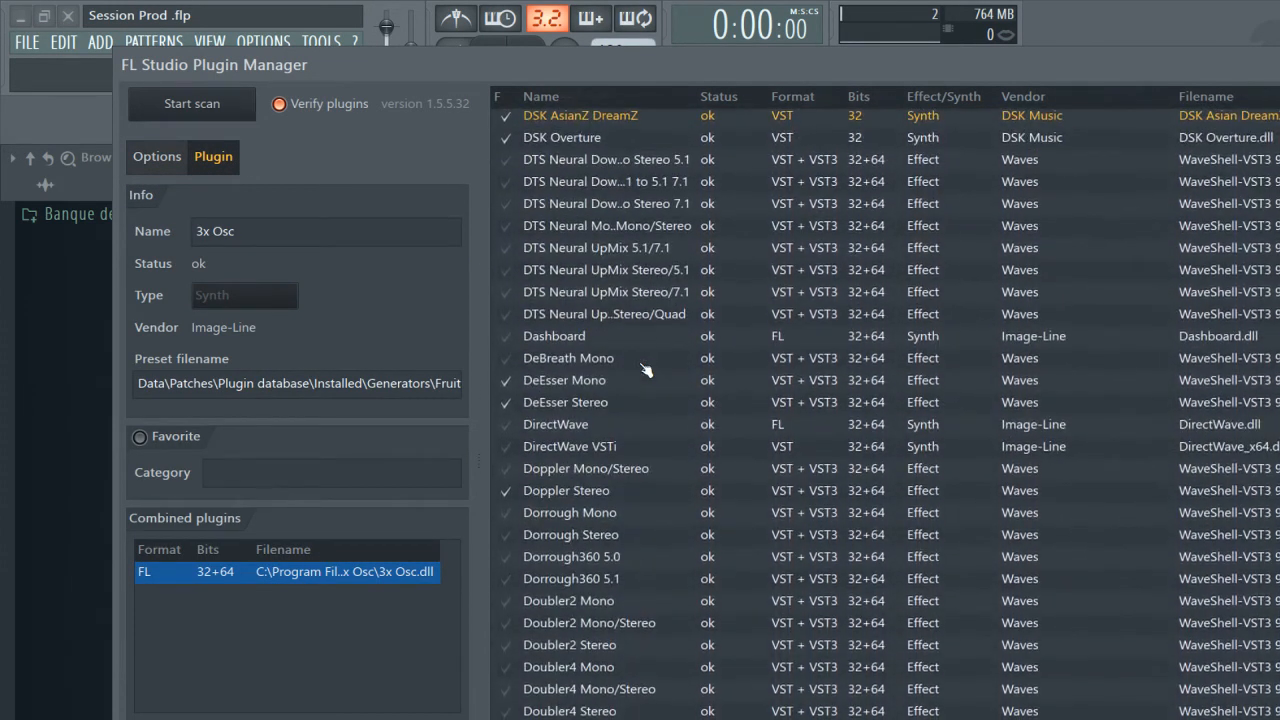
{"action": "scroll", "coordinate": [645, 370], "scroll_direction": "down", "scroll_amount": 5}
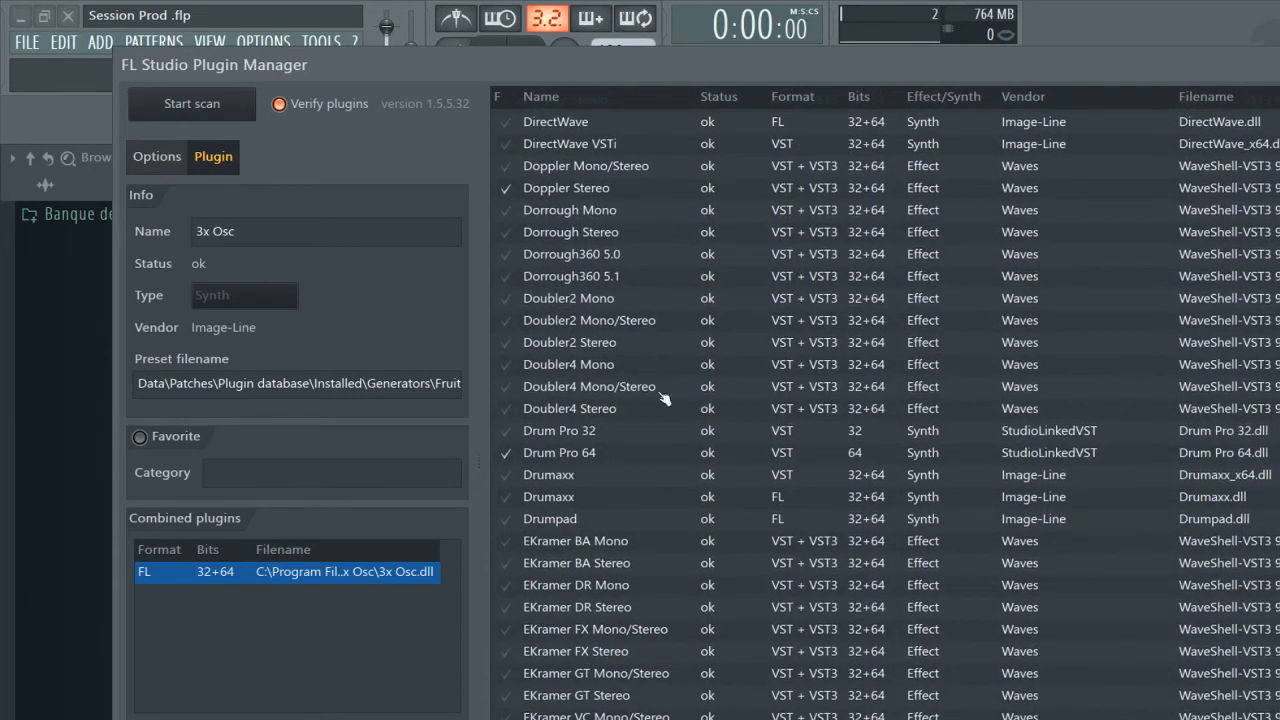
{"action": "scroll", "coordinate": [684, 430], "scroll_direction": "down", "scroll_amount": 13}
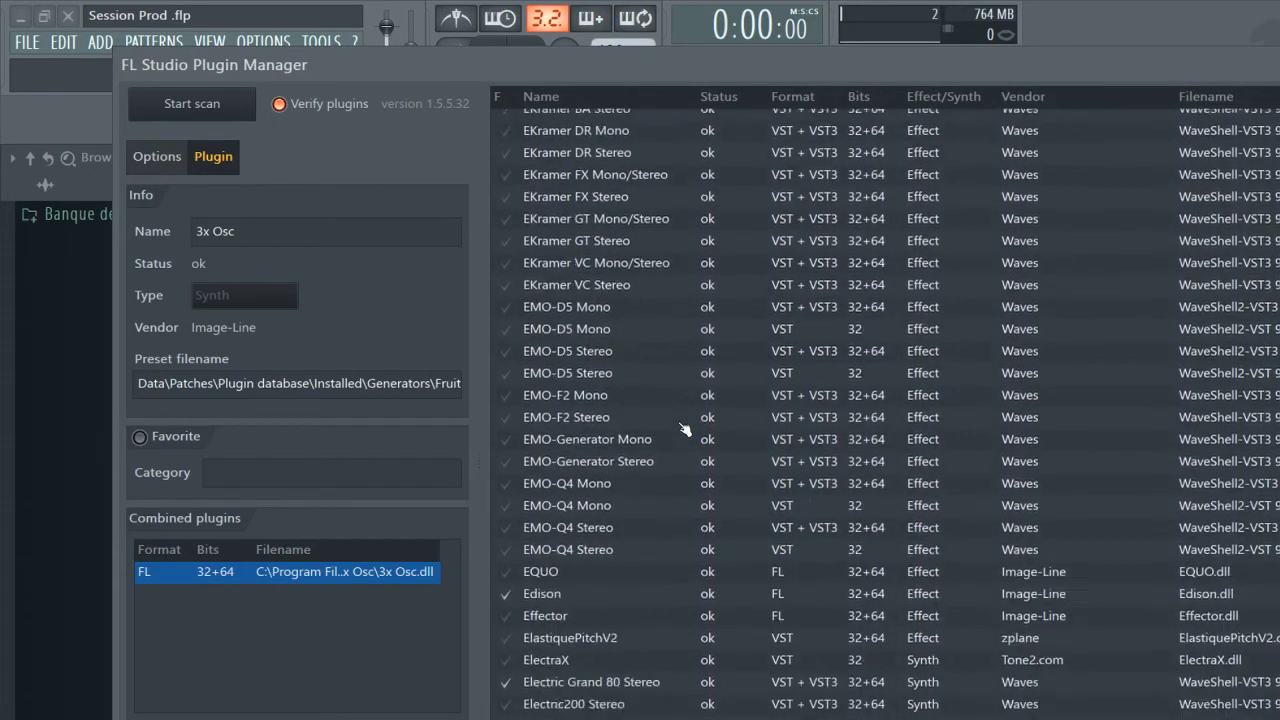
{"action": "scroll", "coordinate": [684, 430], "scroll_direction": "down", "scroll_amount": 16}
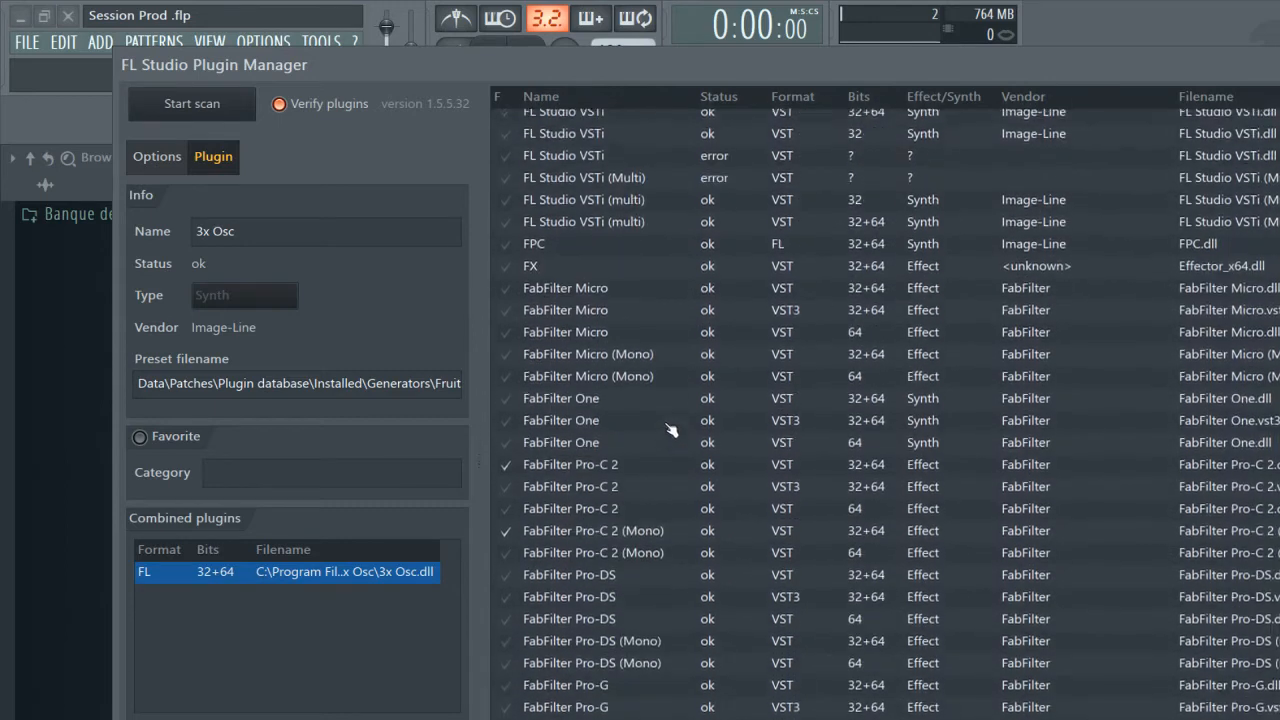
{"action": "scroll", "coordinate": [600, 455], "scroll_direction": "down", "scroll_amount": 6}
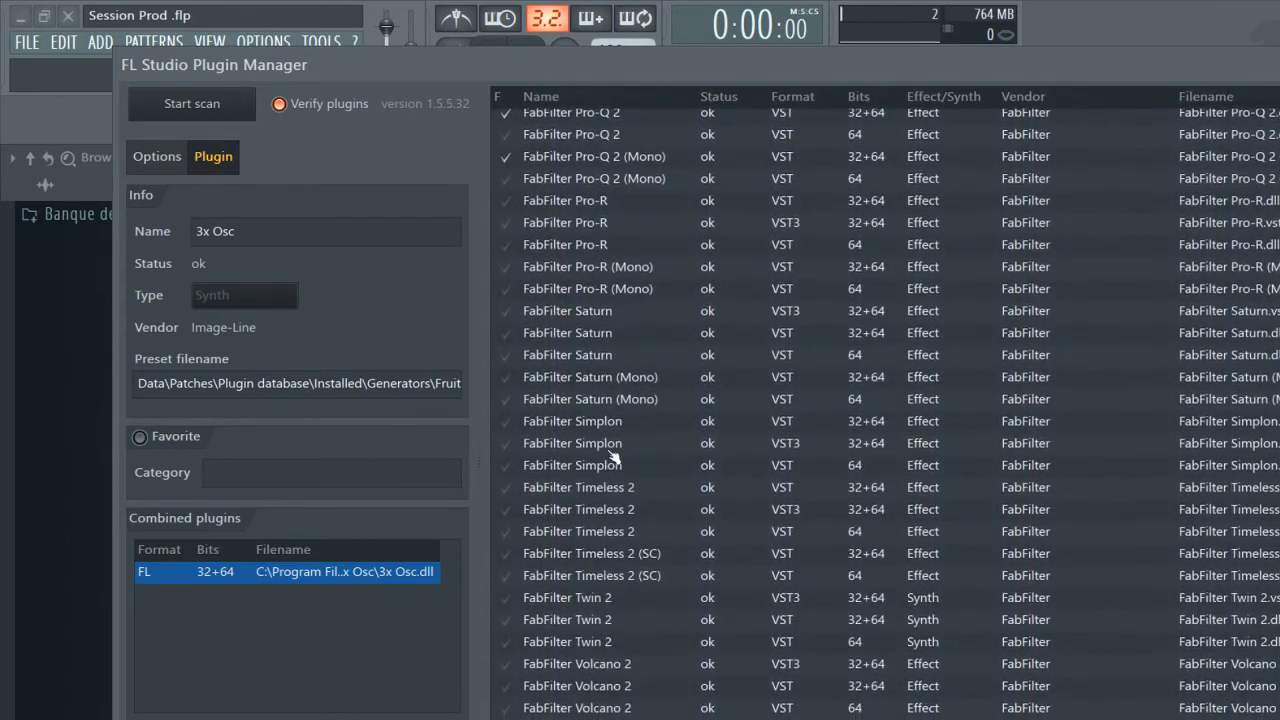
{"action": "left_click", "coordinate": [600, 512]}
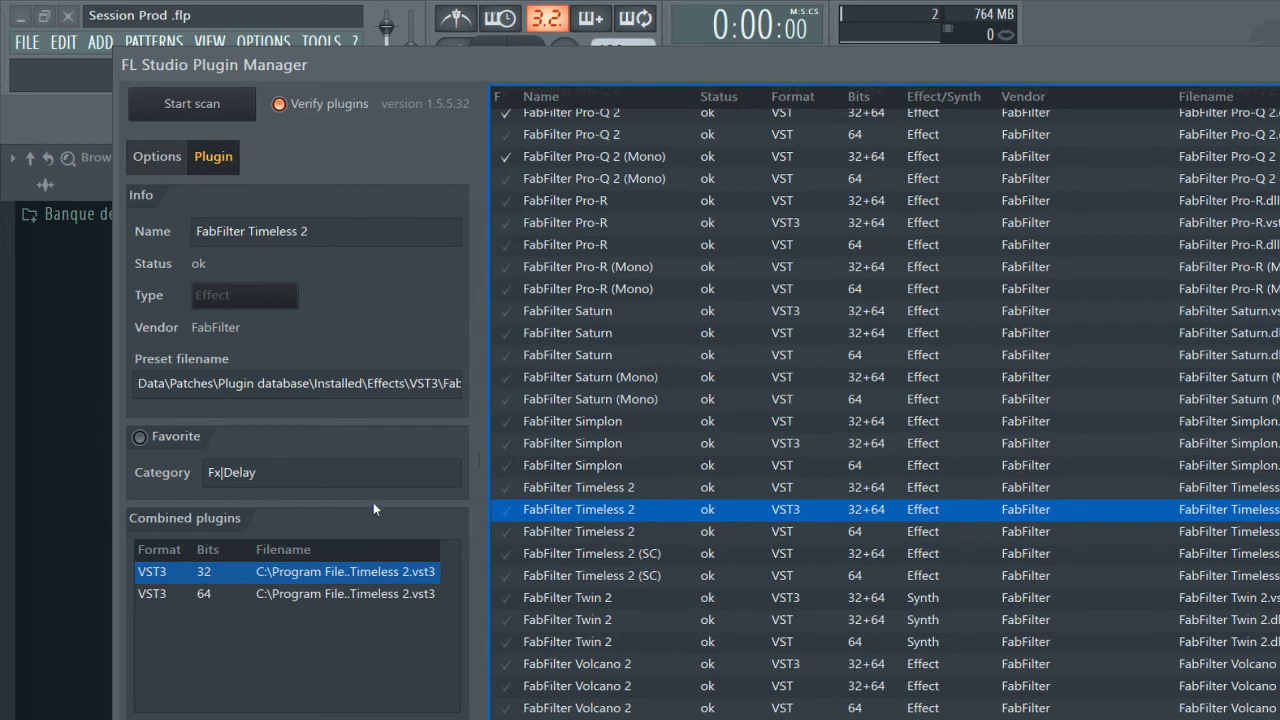
Set the FabFilter Timeless 2 category to EQ and flag the plugin as a favorite.
{"action": "left_click", "coordinate": [360, 473]}
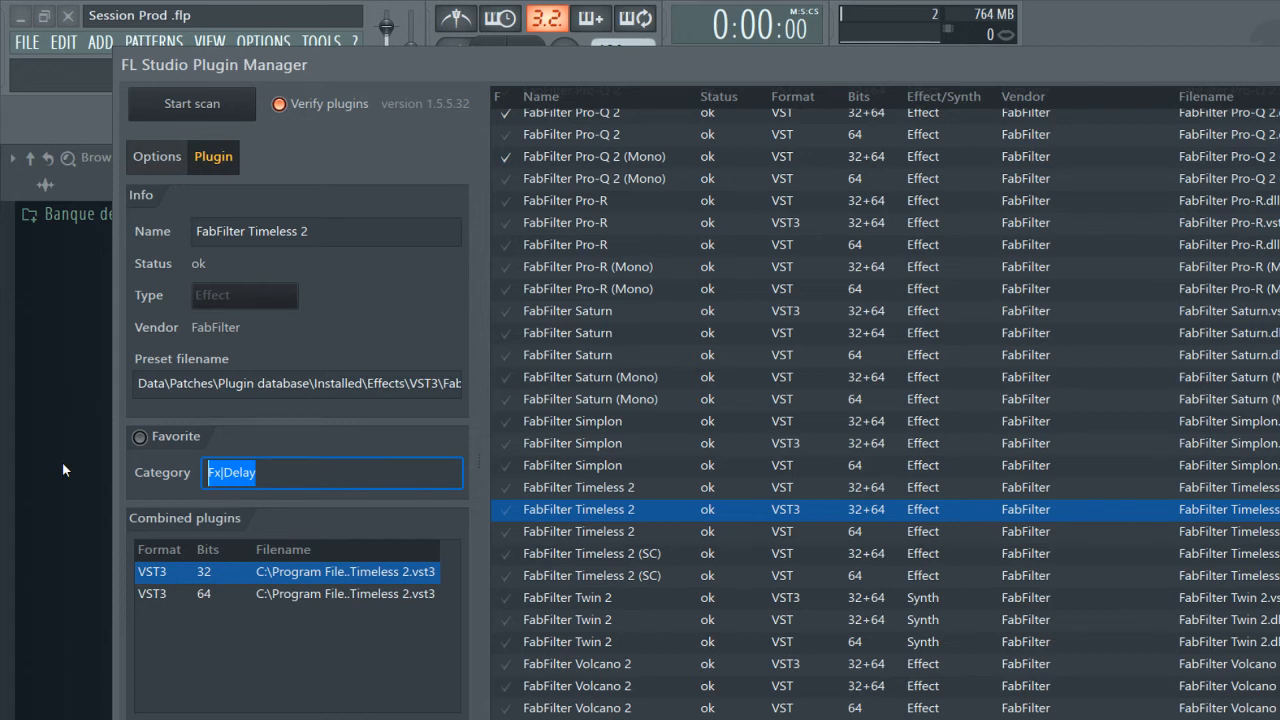
{"action": "type", "text": "E"}
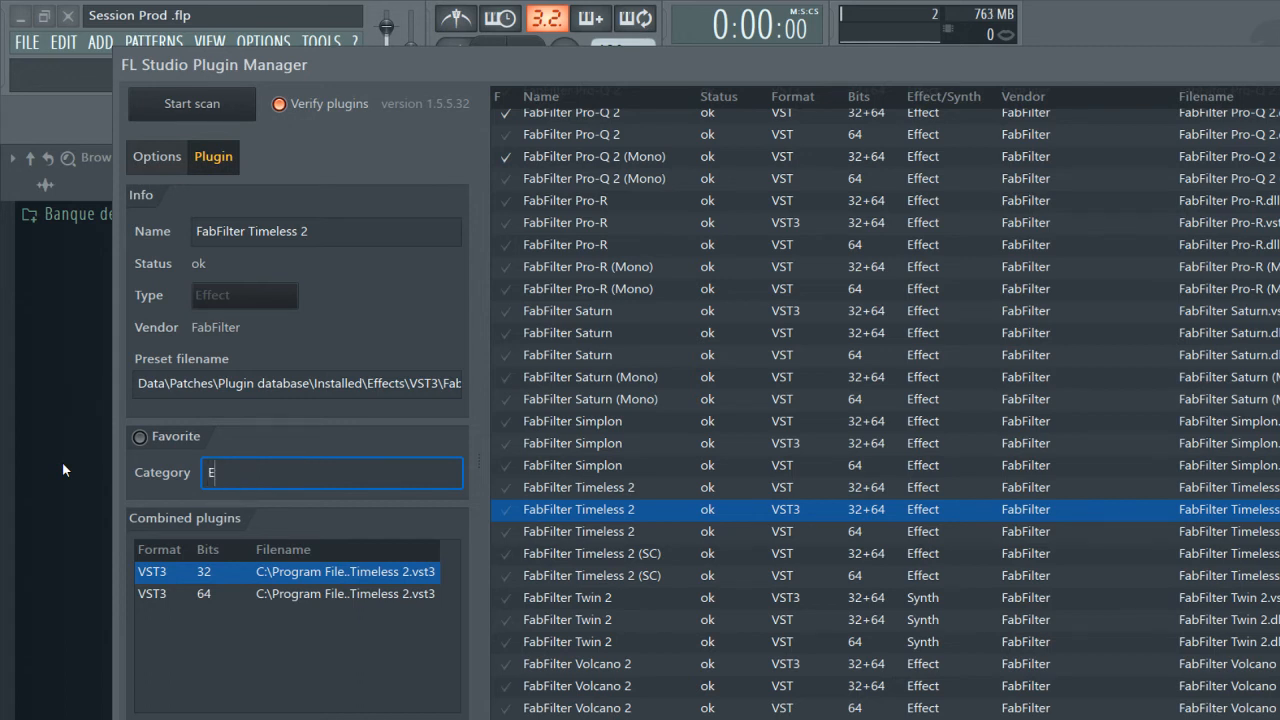
{"action": "type", "text": "Q"}
{"action": "left_click", "coordinate": [148, 442]}
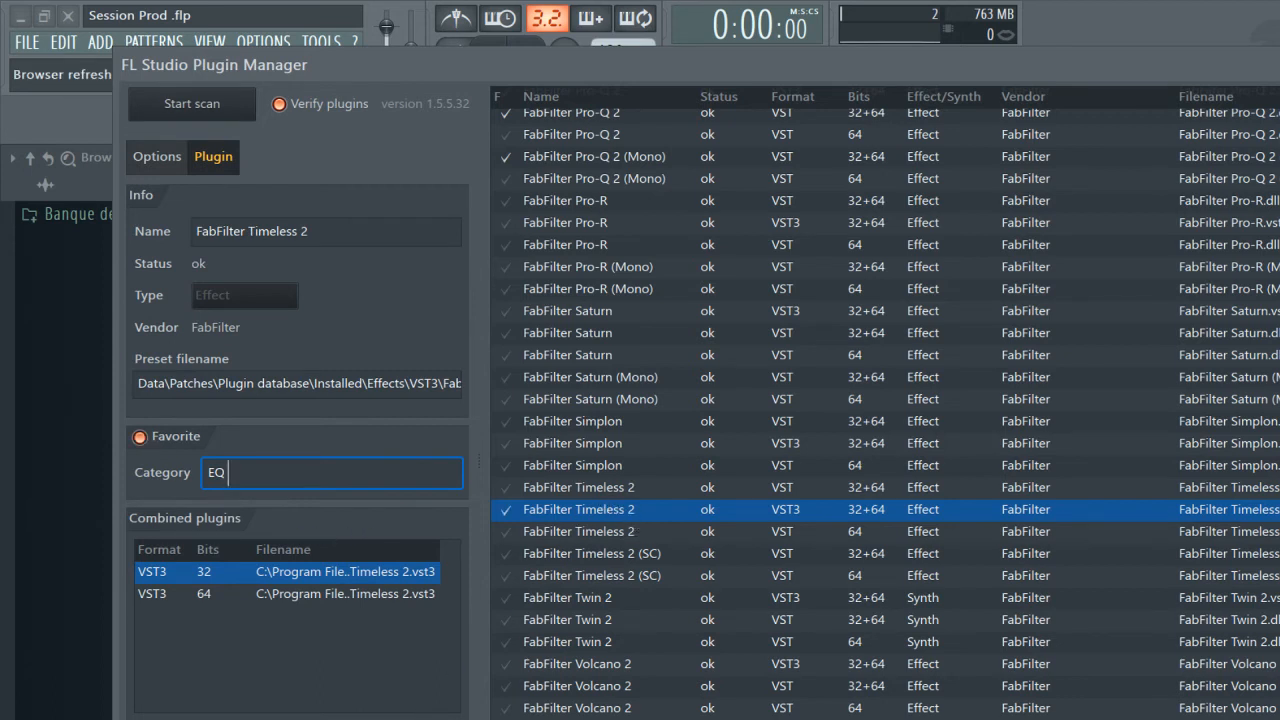
Remove the favorite flag from the VST3 FabFilter Timeless 2 and clear its category.
{"action": "left_click", "coordinate": [520, 532]}
{"action": "left_click", "coordinate": [514, 511]}
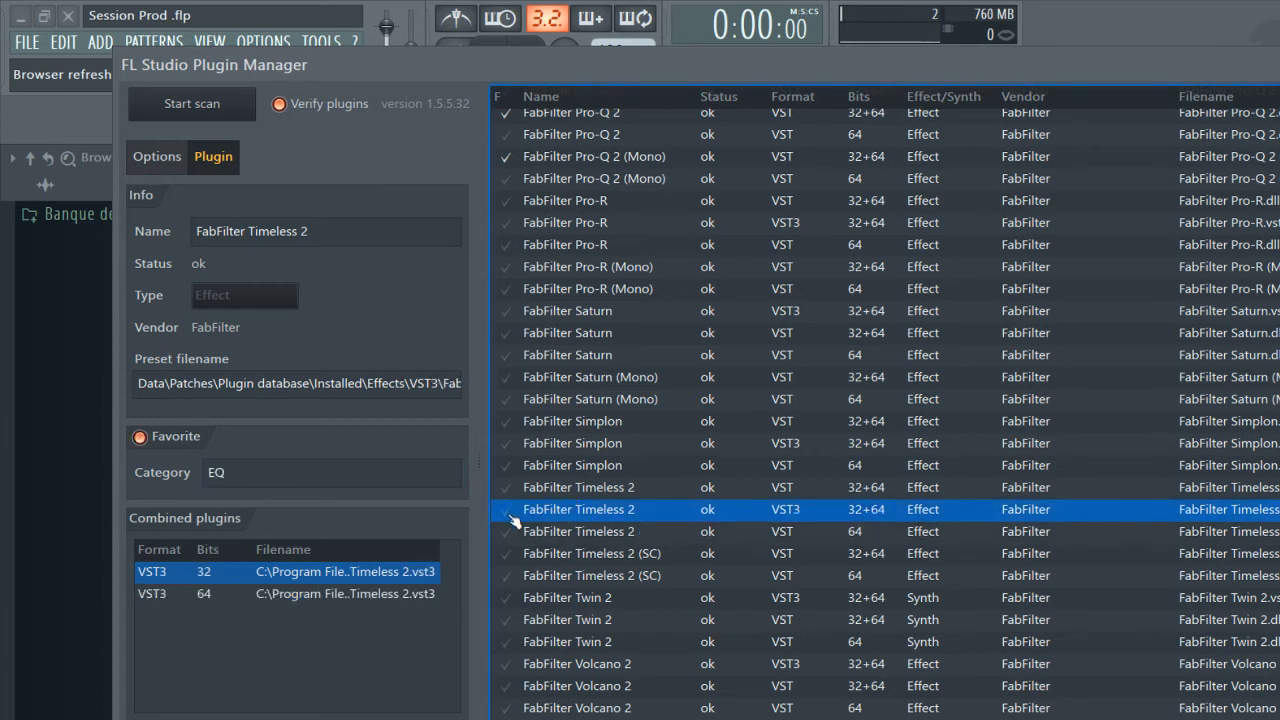
{"action": "left_click", "coordinate": [254, 476]}
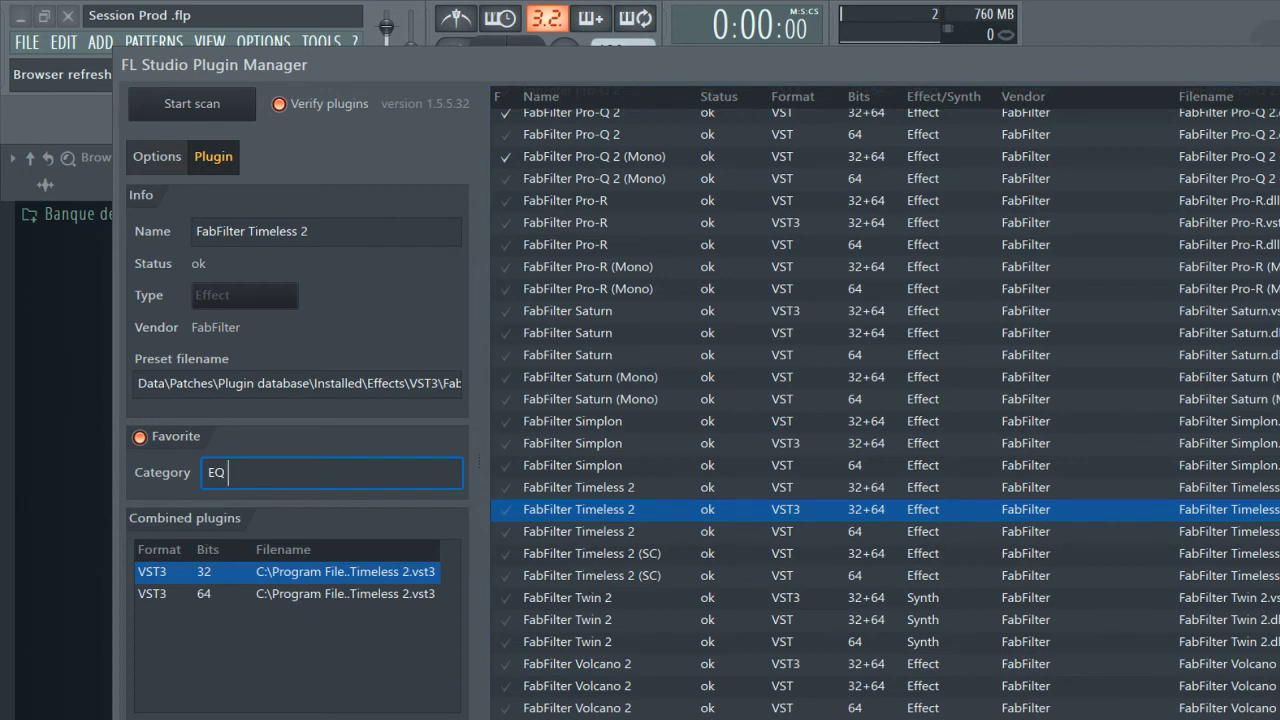
{"action": "left_click", "coordinate": [512, 517]}
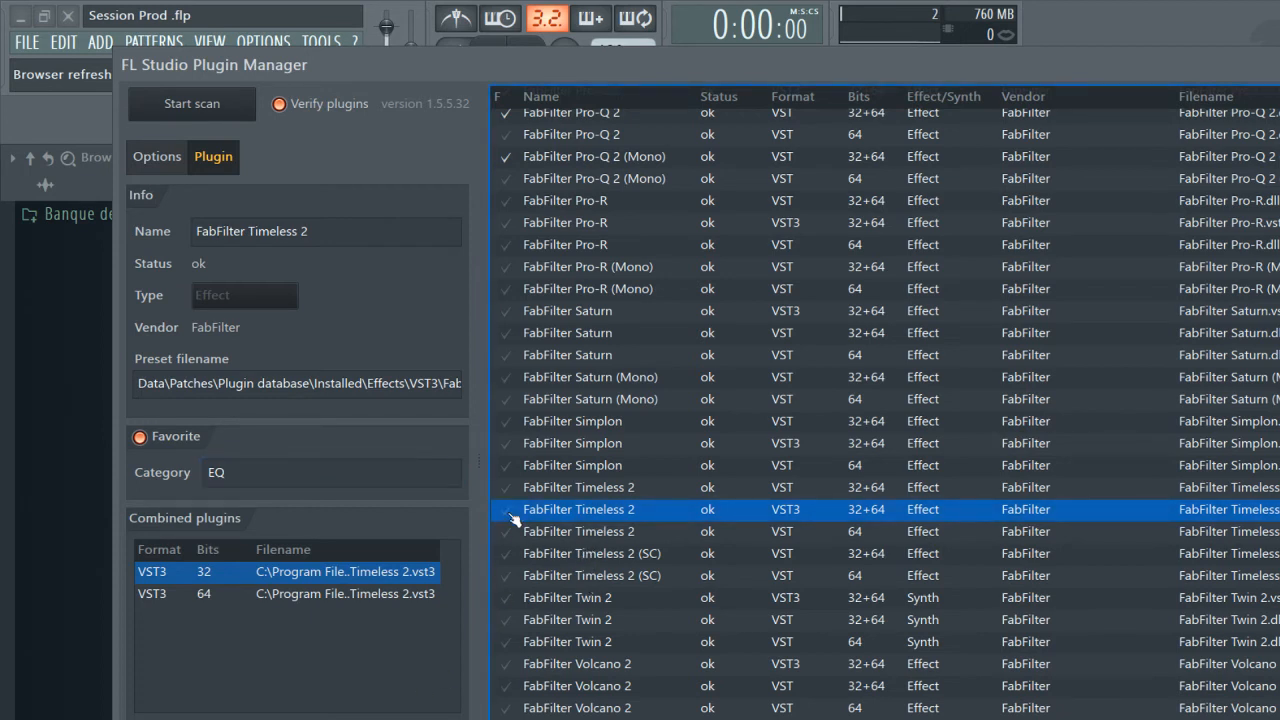
{"action": "double_click", "coordinate": [209, 472]}
{"action": "key", "text": "BackSpace"}
Flag H-Reverb Mono/5.0 as a favorite in the EQ category and close the Plugin Manager.
{"action": "scroll", "coordinate": [928, 567], "scroll_direction": "down", "scroll_amount": 5}
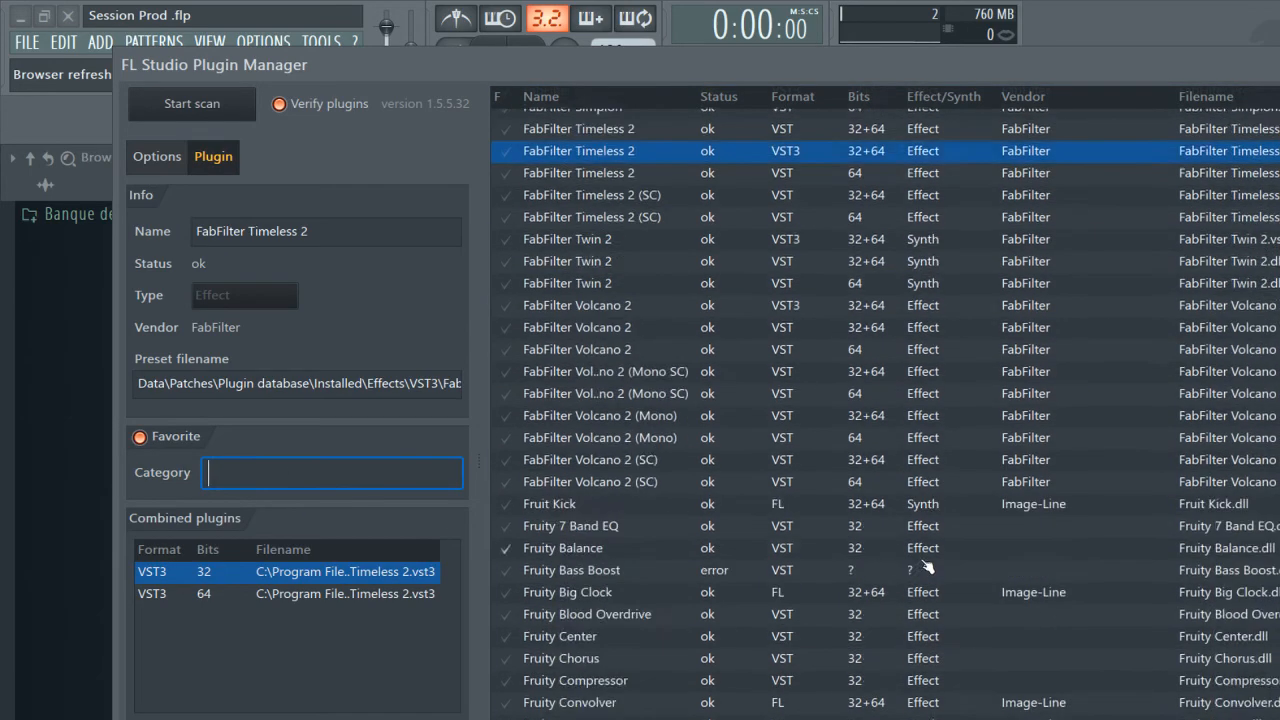
{"action": "scroll", "coordinate": [928, 567], "scroll_direction": "down", "scroll_amount": 20}
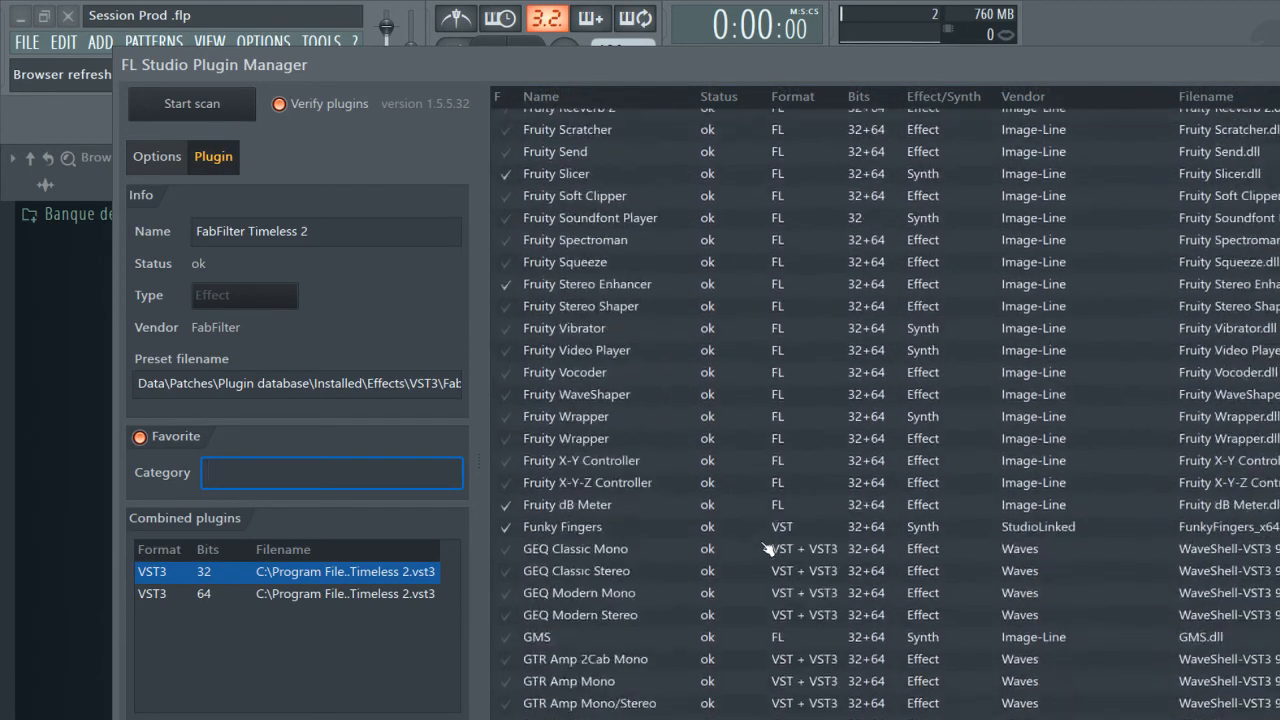
{"action": "scroll", "coordinate": [766, 549], "scroll_direction": "down", "scroll_amount": 15}
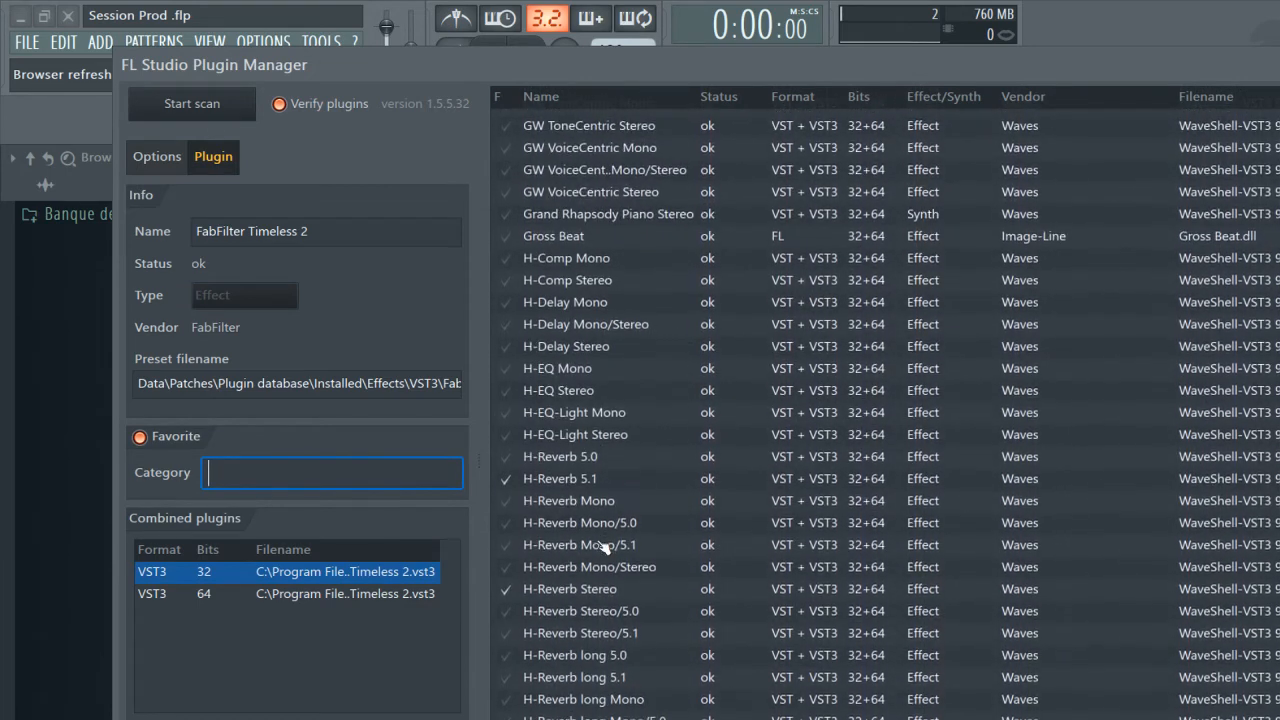
{"action": "left_click", "coordinate": [507, 528]}
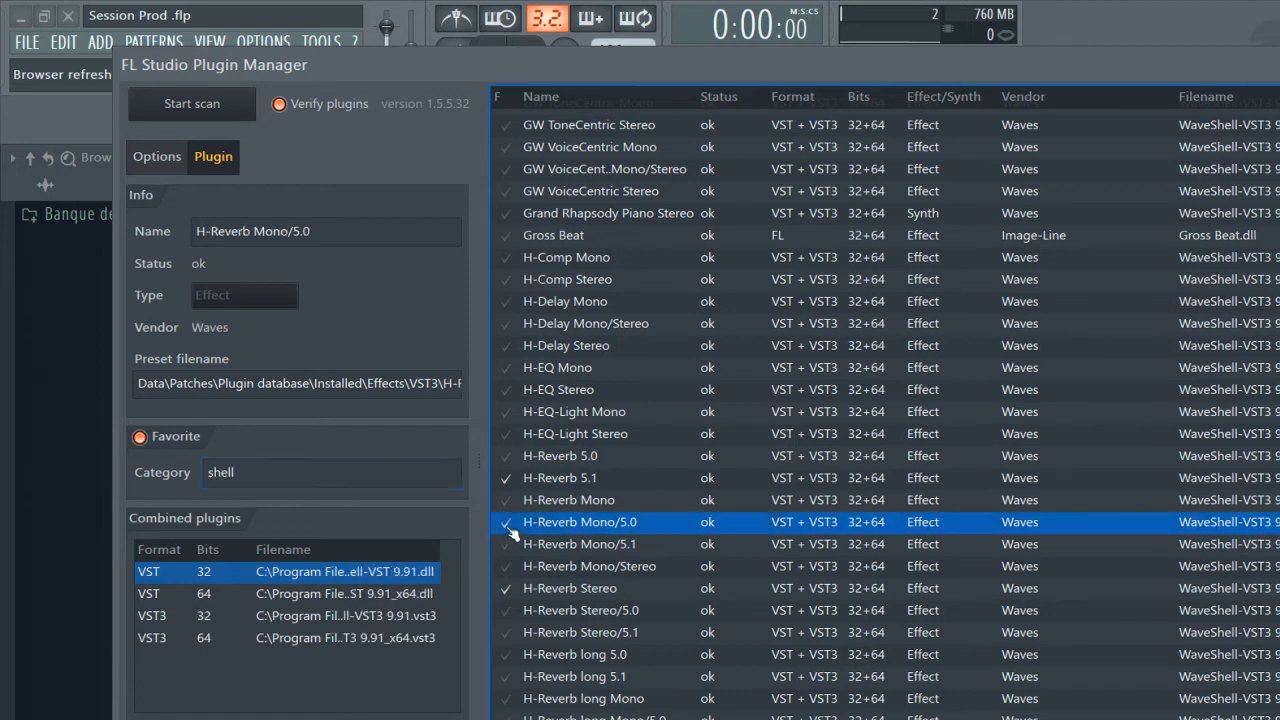
{"action": "left_click", "coordinate": [391, 484]}
{"action": "type", "text": "EQ"}
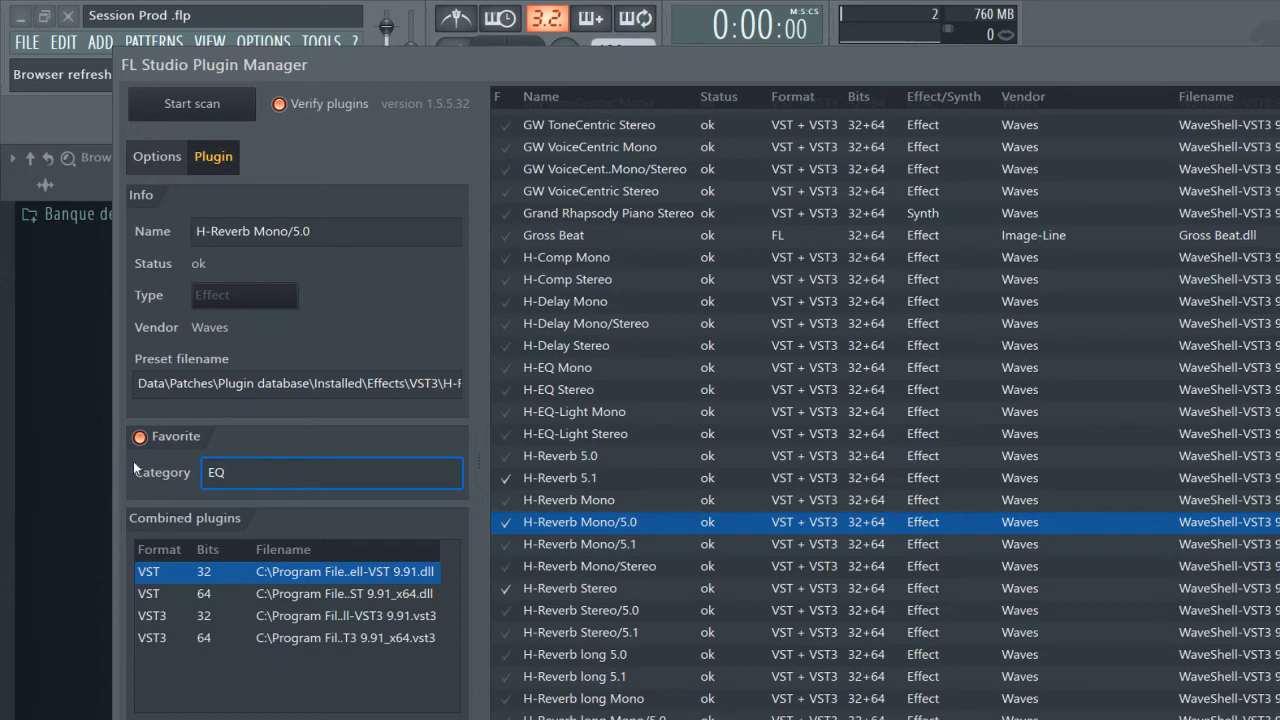
{"action": "left_click_drag", "start_coordinate": [1224, 75], "coordinate": [1049, 92]}
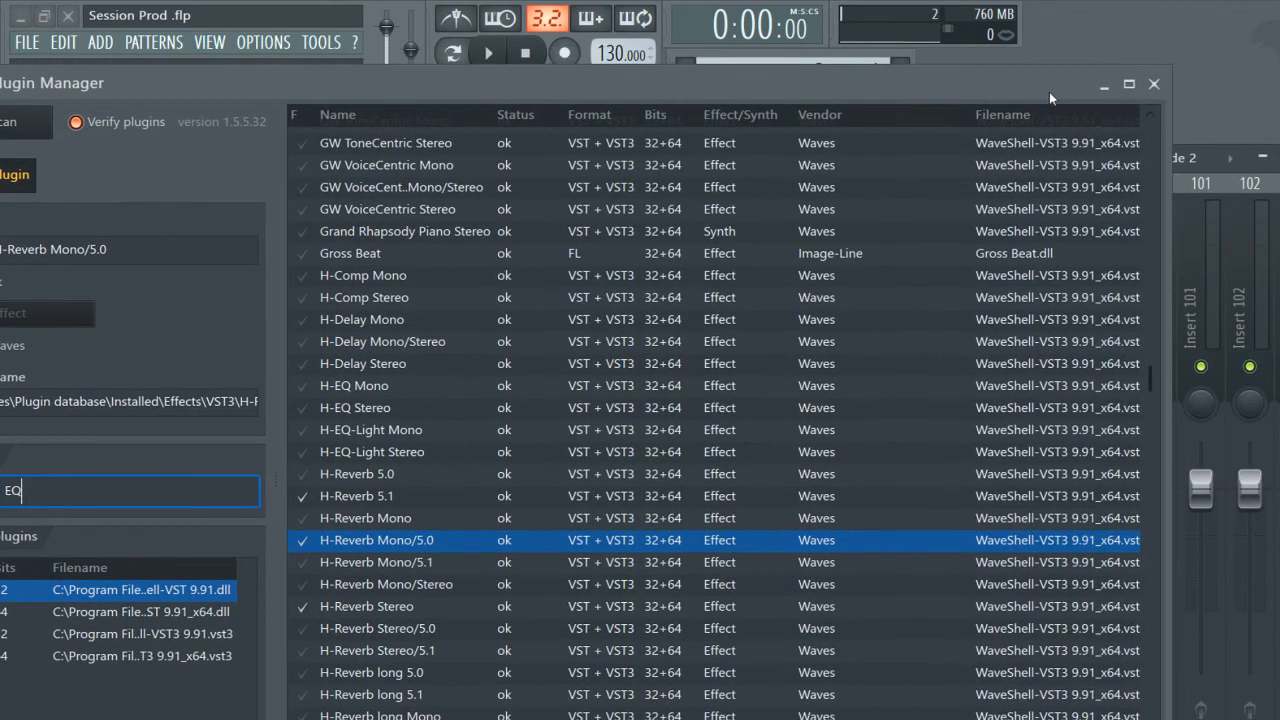
{"action": "left_click", "coordinate": [1153, 83]}
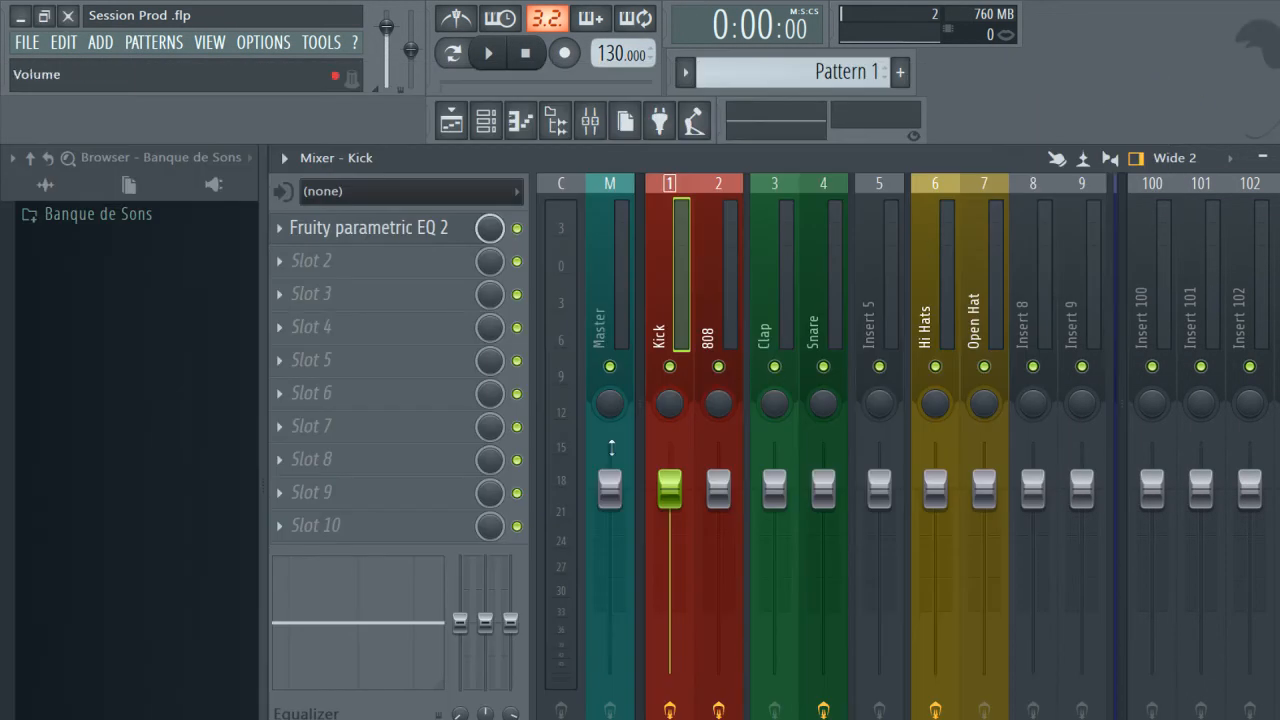
Examine the effect plugin categories offered for the Kick track's slots 4, 3 and 2, including EQ, La Voix, Izotope, Patcher and FabFilter Pro.
{"action": "left_click", "coordinate": [389, 320]}
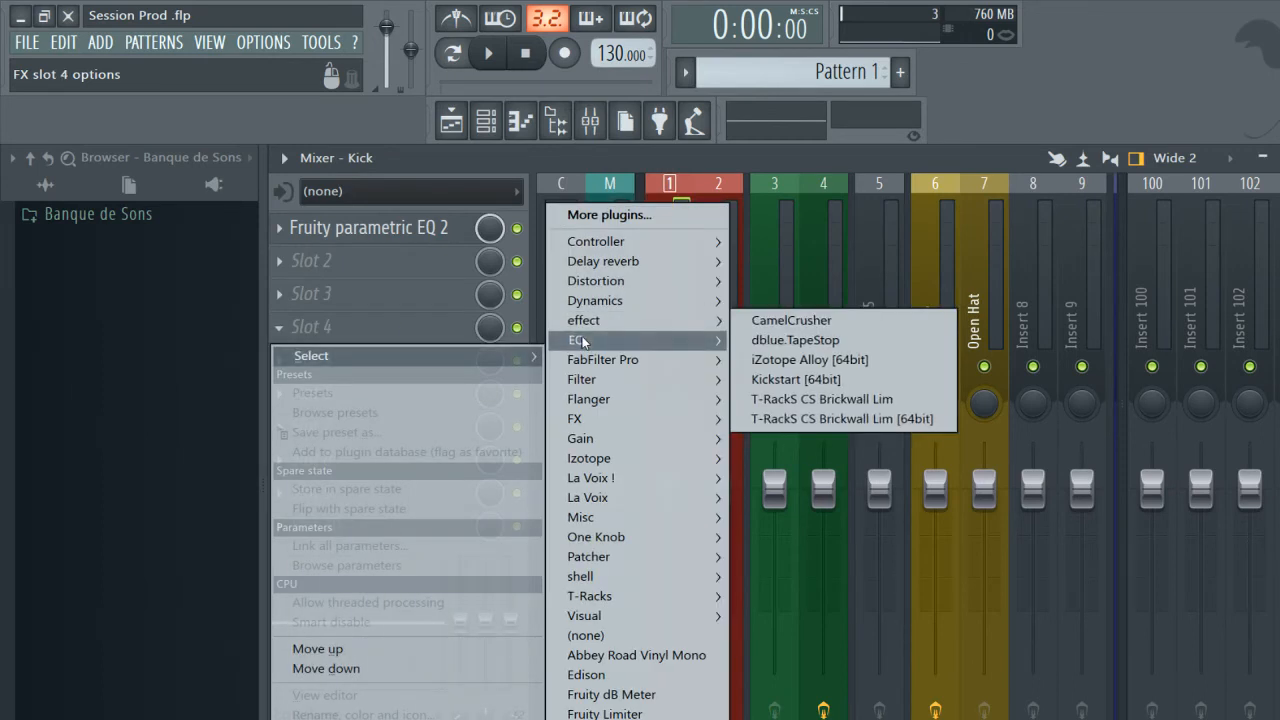
{"action": "mouse_move", "coordinate": [594, 343]}
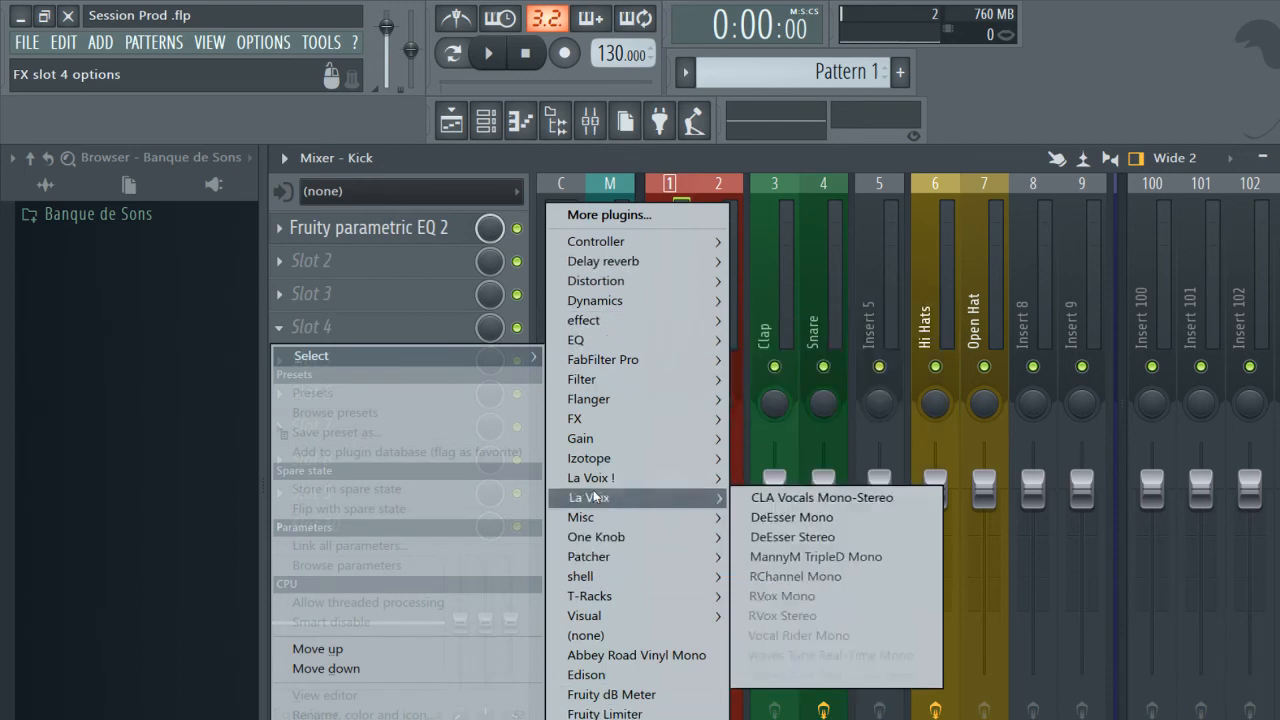
{"action": "left_click", "coordinate": [391, 292]}
{"action": "mouse_move", "coordinate": [617, 457]}
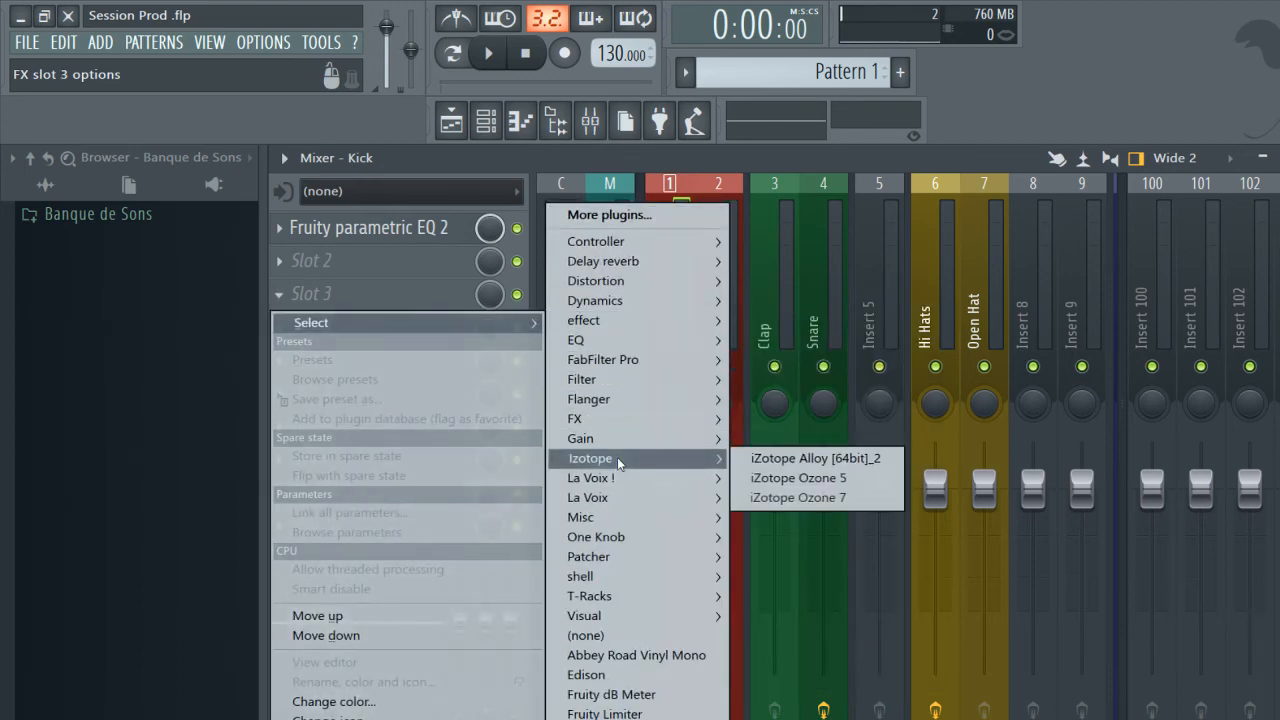
{"action": "mouse_move", "coordinate": [665, 405]}
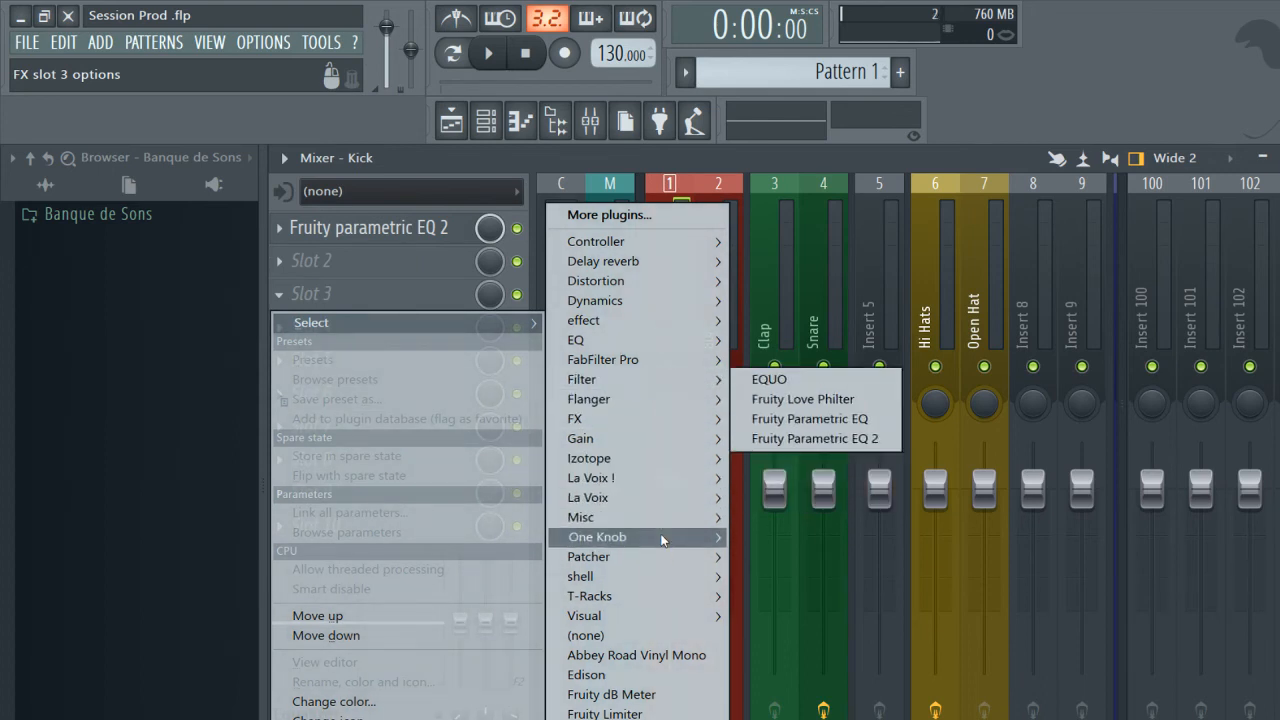
{"action": "mouse_move", "coordinate": [661, 540]}
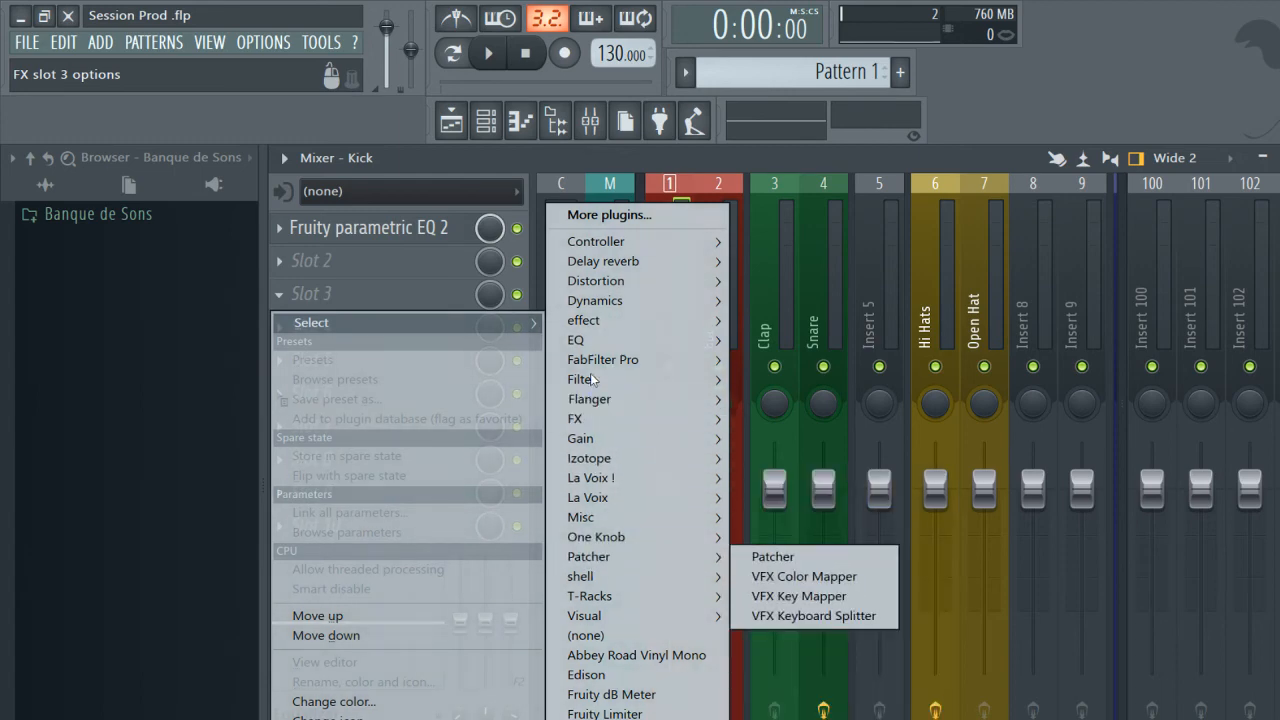
{"action": "mouse_move", "coordinate": [594, 366]}
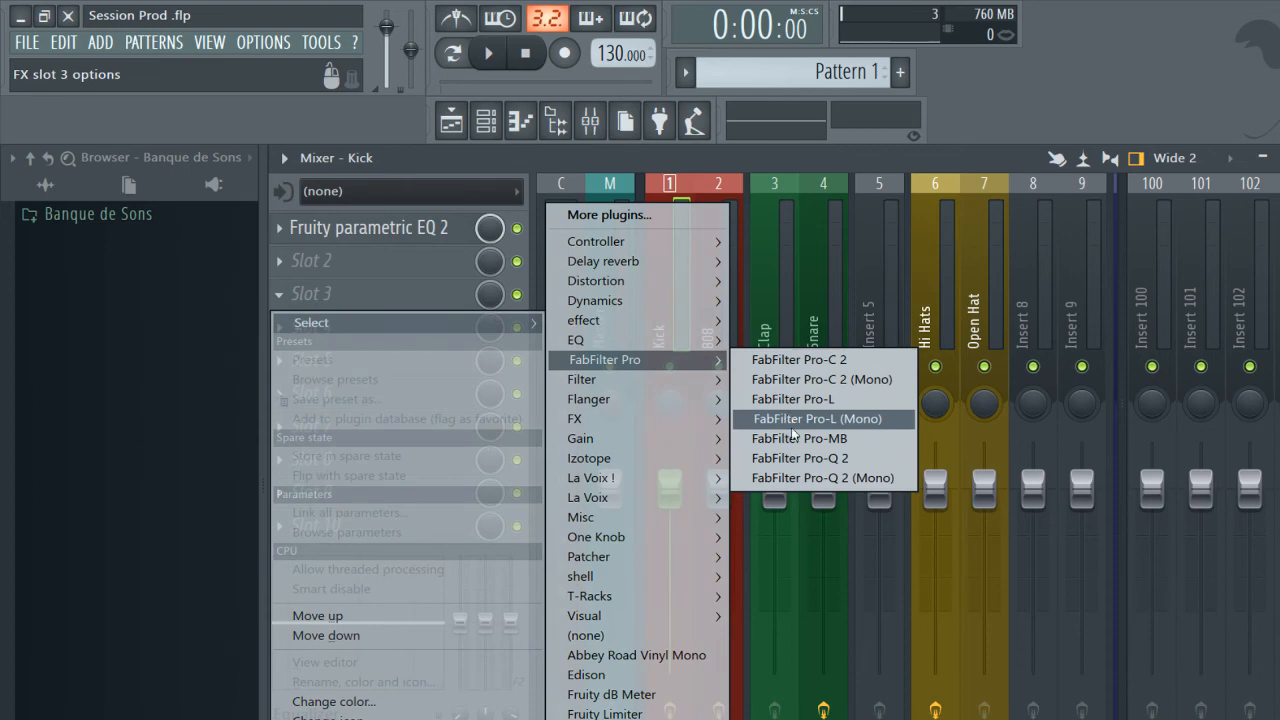
{"action": "left_click", "coordinate": [347, 304]}
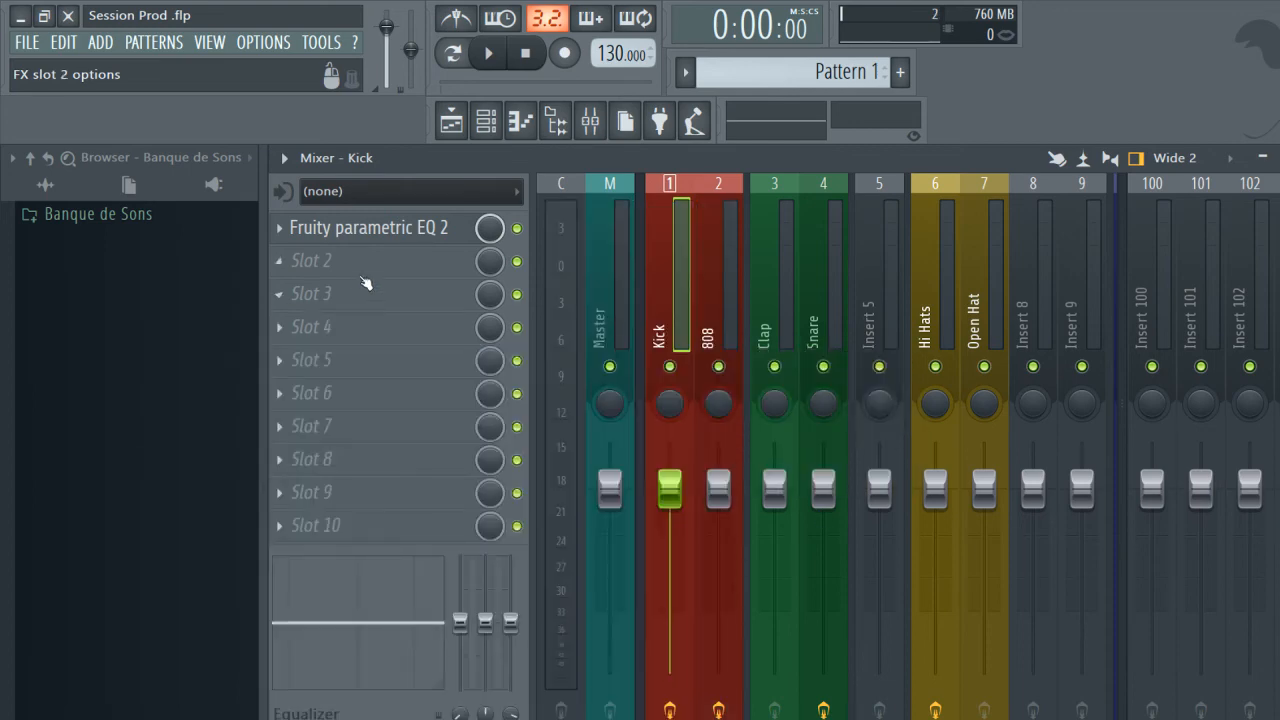
{"action": "left_click", "coordinate": [354, 258]}
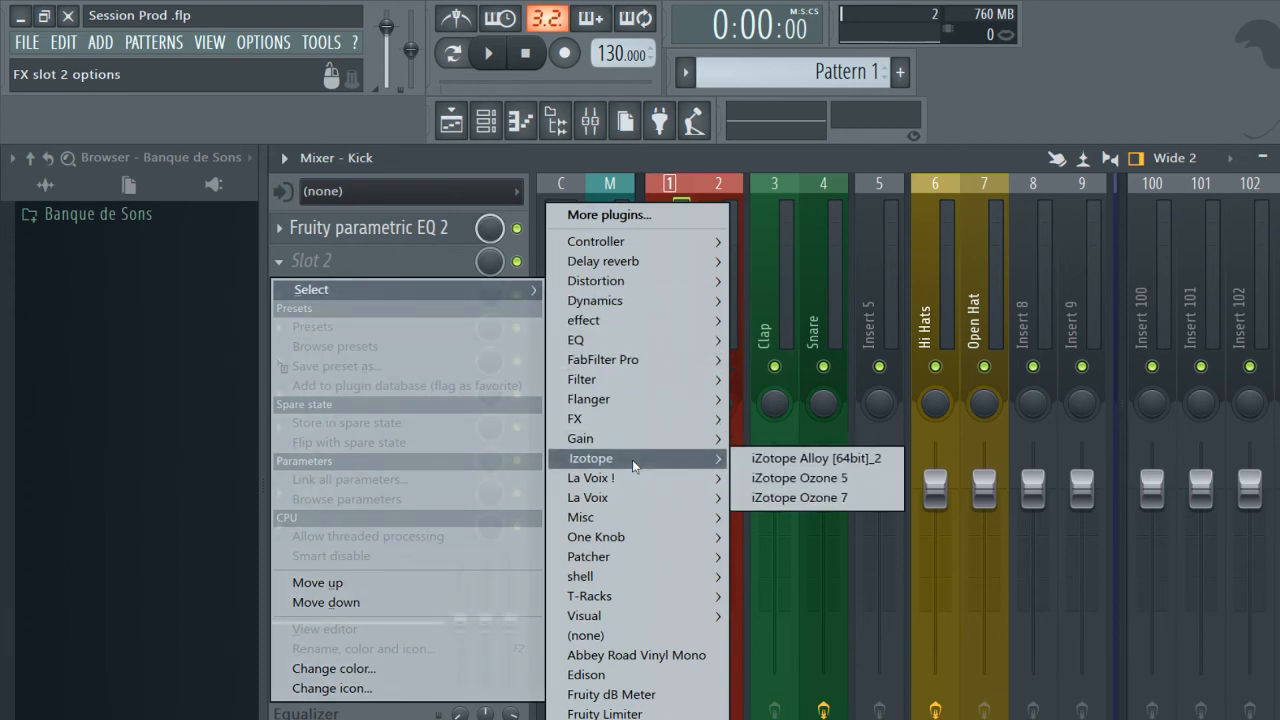
{"action": "left_click", "coordinate": [406, 259]}
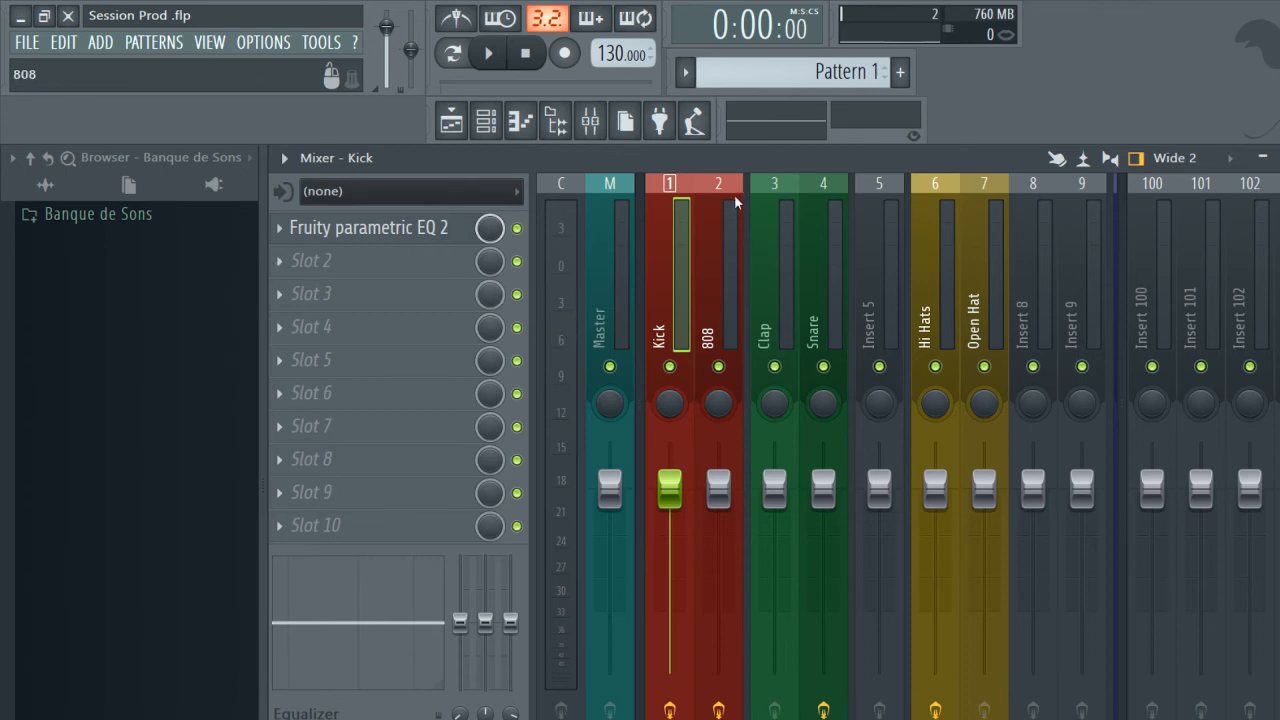
Copy the Fruity parametric EQ 2 with its settings from the Kick track to the Insert 5 track.
{"action": "left_click", "coordinate": [722, 192]}
{"action": "left_click", "coordinate": [680, 195]}
{"action": "left_click", "coordinate": [280, 230]}
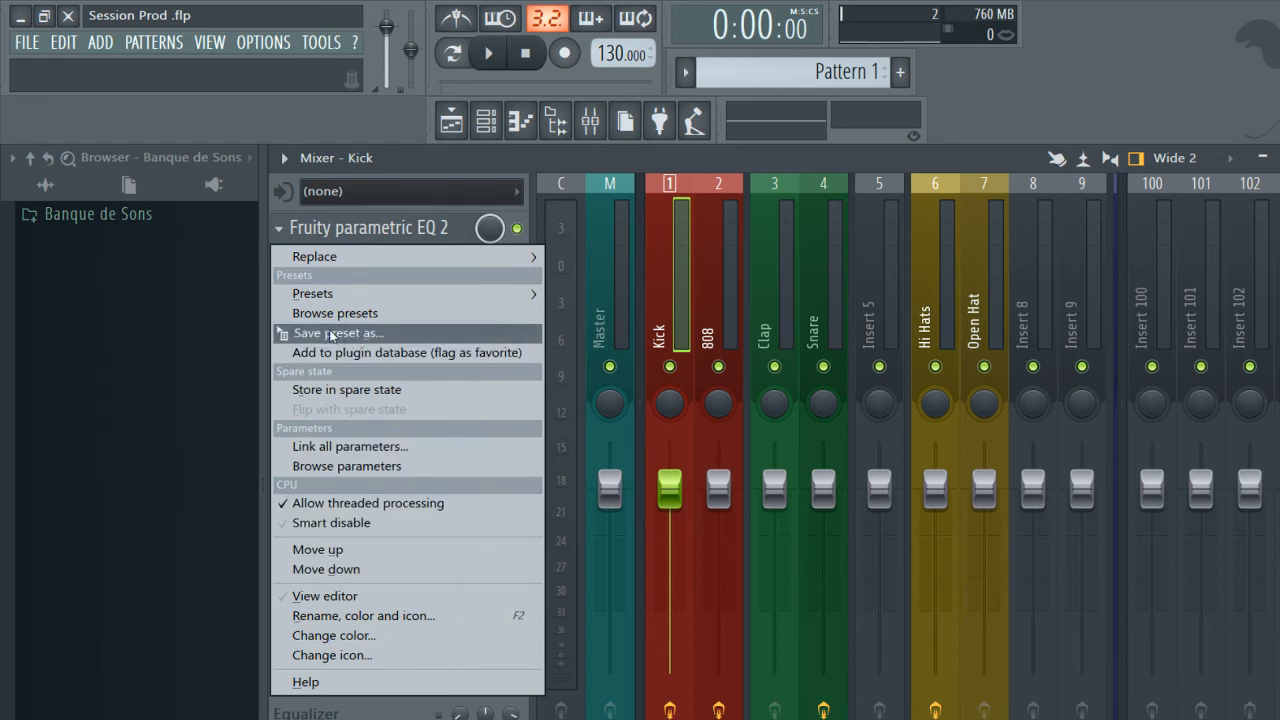
{"action": "left_click_drag", "start_coordinate": [328, 336], "coordinate": [870, 292]}
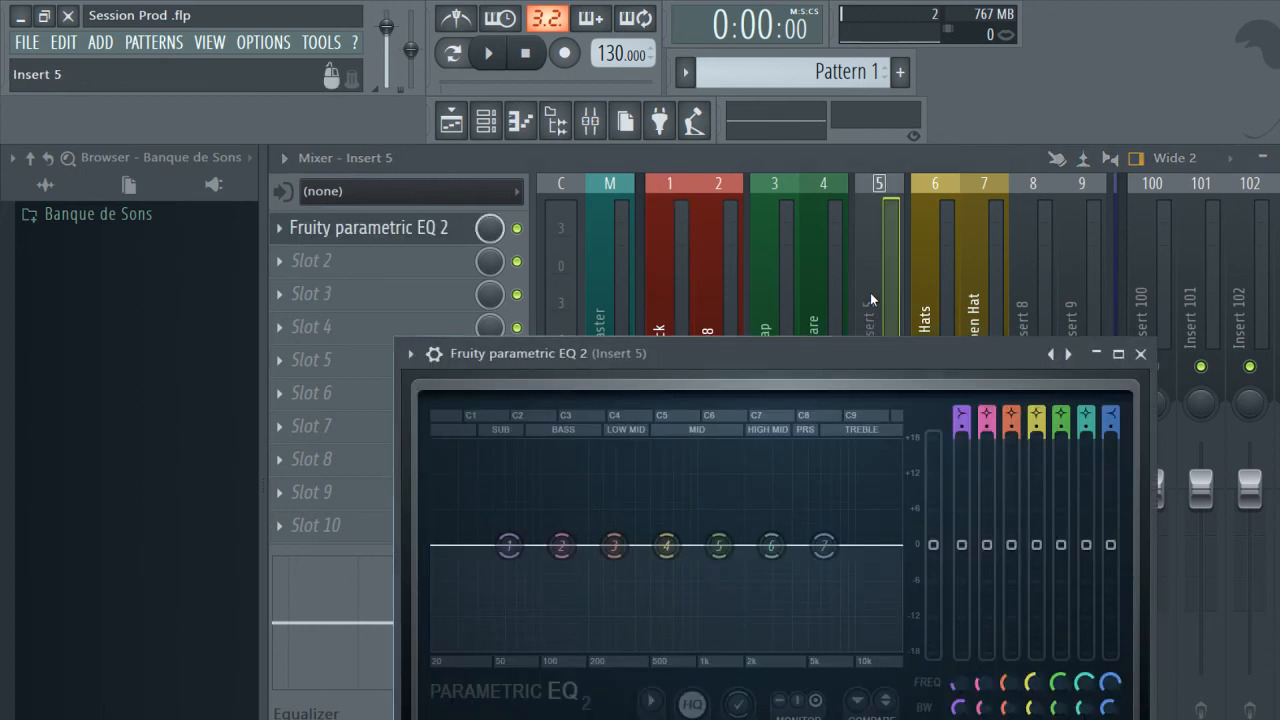
Close the EQ editor of Insert 5 and open the Kick track's Fruity parametric EQ 2 for comparison.
{"action": "left_click", "coordinate": [375, 230]}
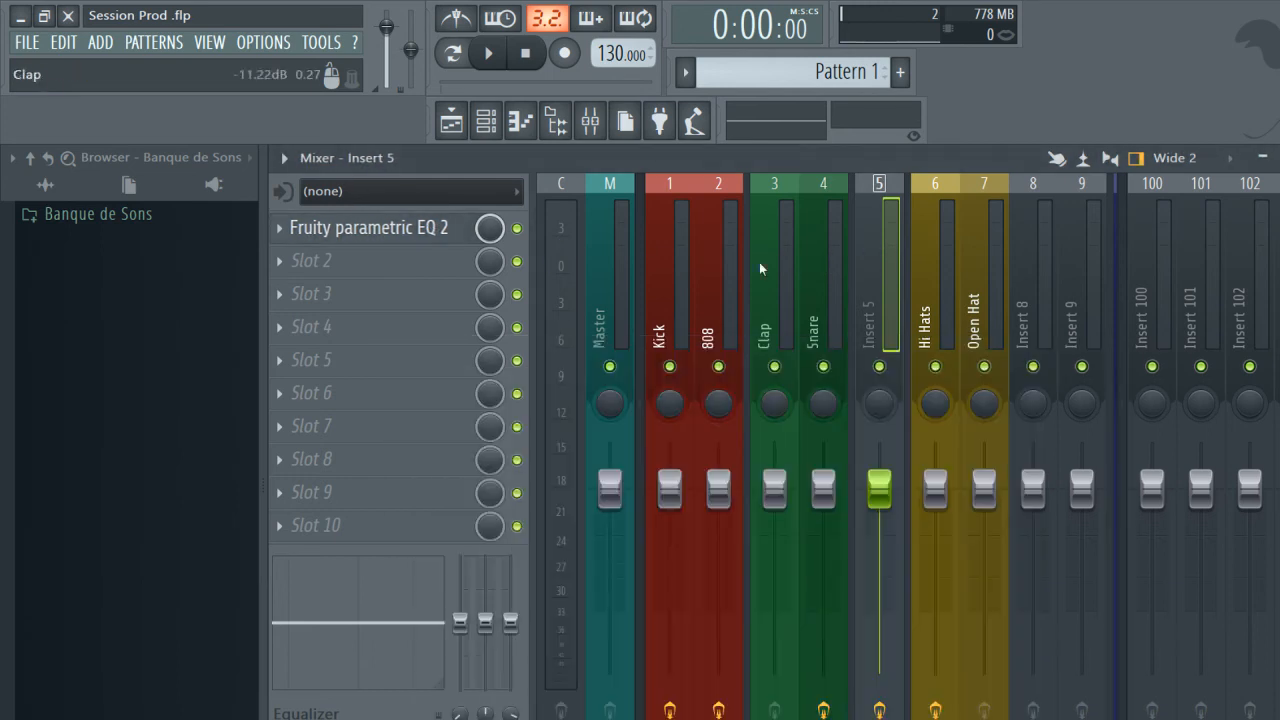
{"action": "left_click", "coordinate": [689, 271]}
{"action": "left_click", "coordinate": [377, 231]}
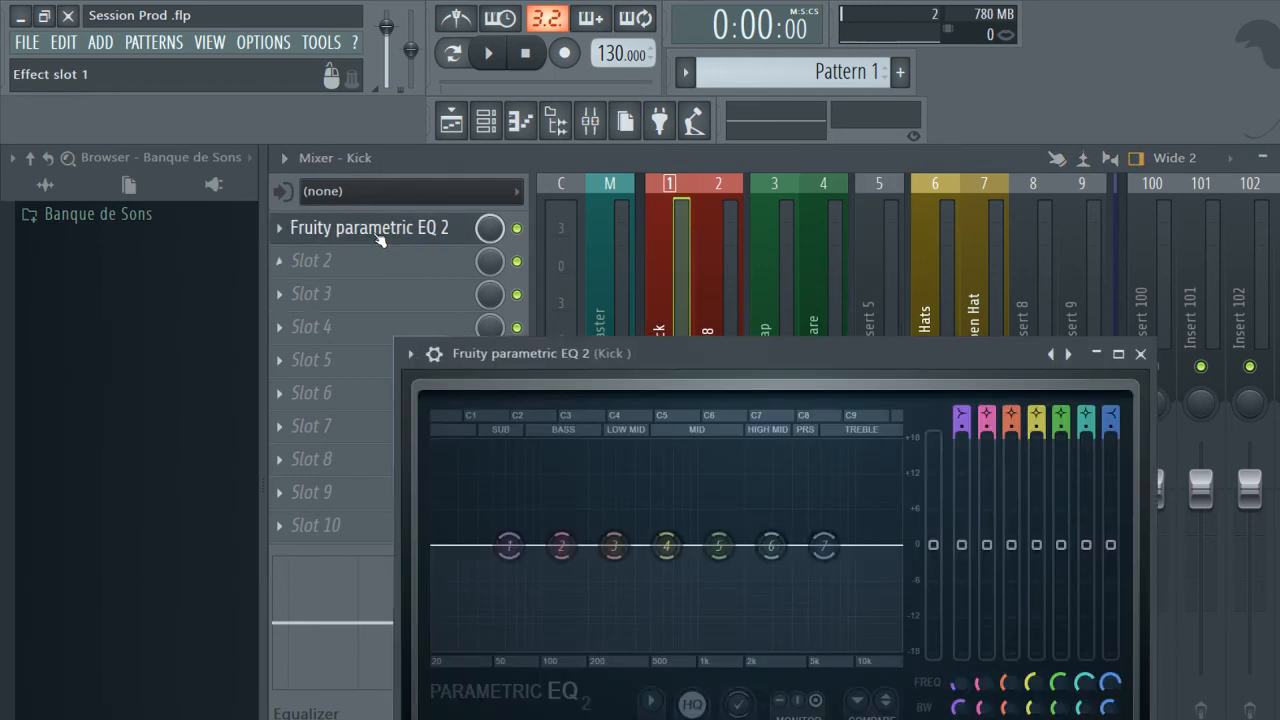
Close the Kick track's EQ editor and load H-Reverb Mono-5.0 from the EQ category into slot 3 of Insert 5.
{"action": "left_click", "coordinate": [378, 232]}
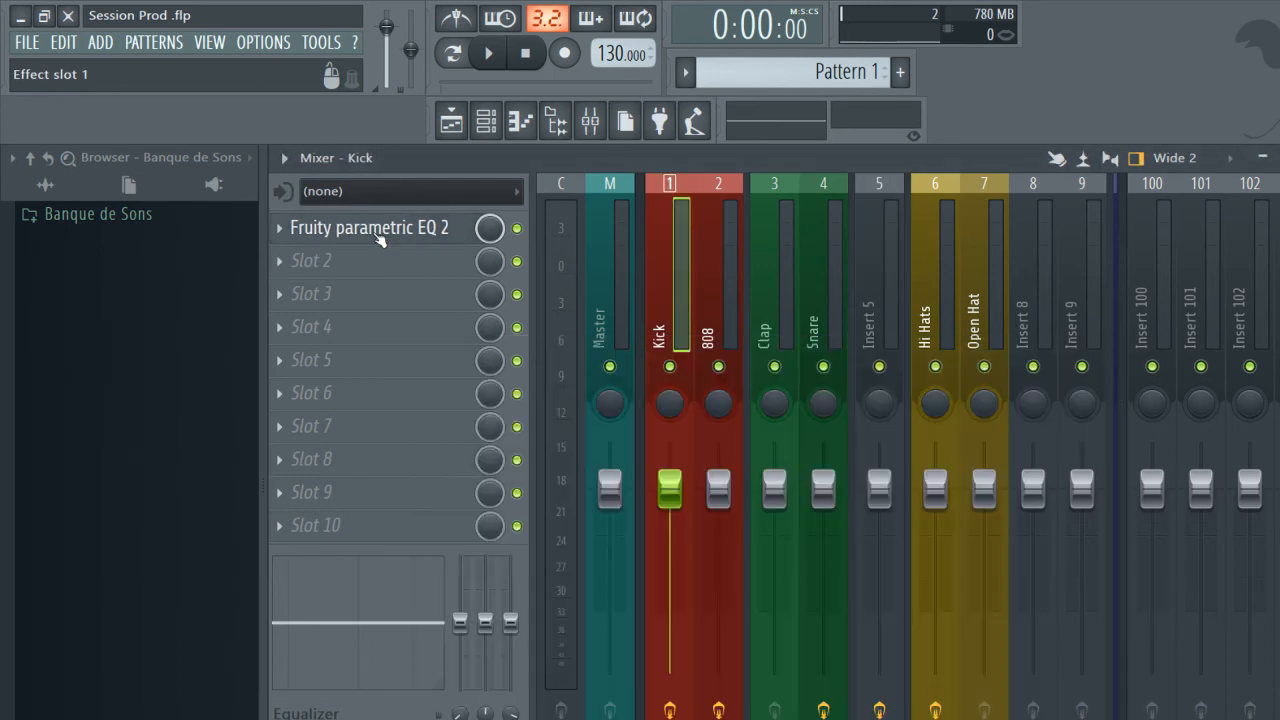
{"action": "left_click", "coordinate": [883, 263]}
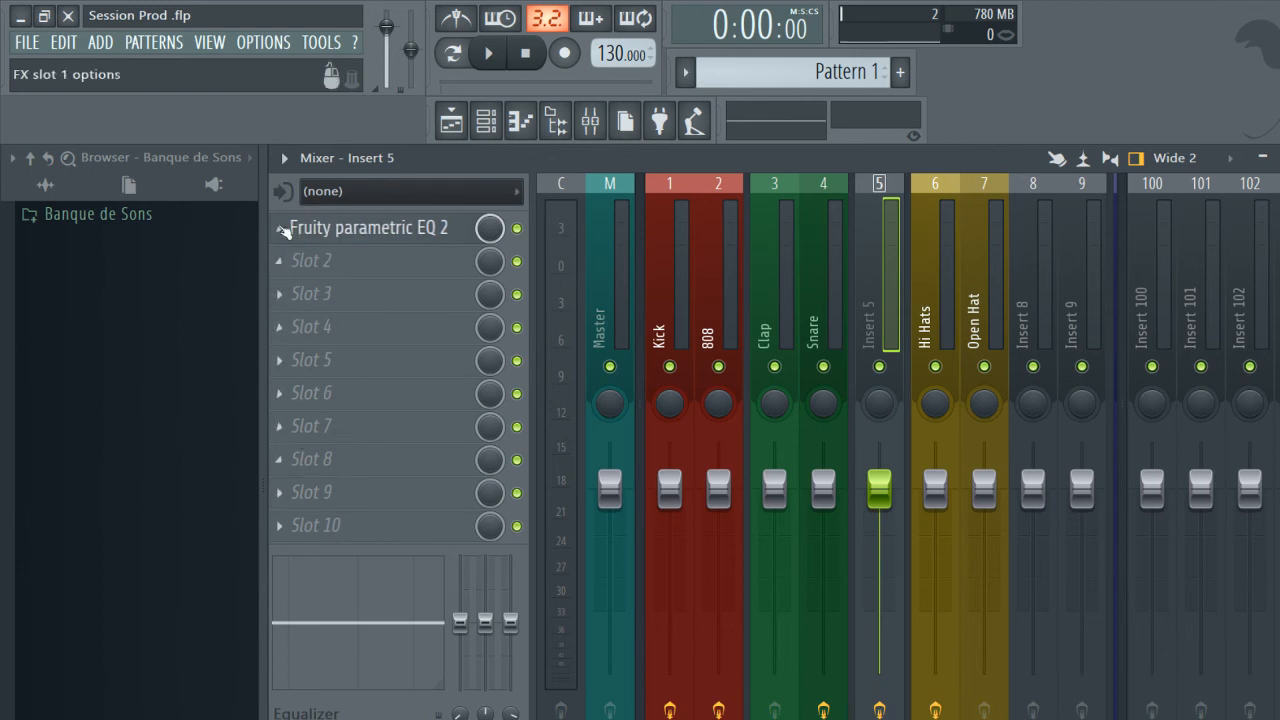
{"action": "left_click", "coordinate": [280, 294]}
{"action": "mouse_move", "coordinate": [640, 340]}
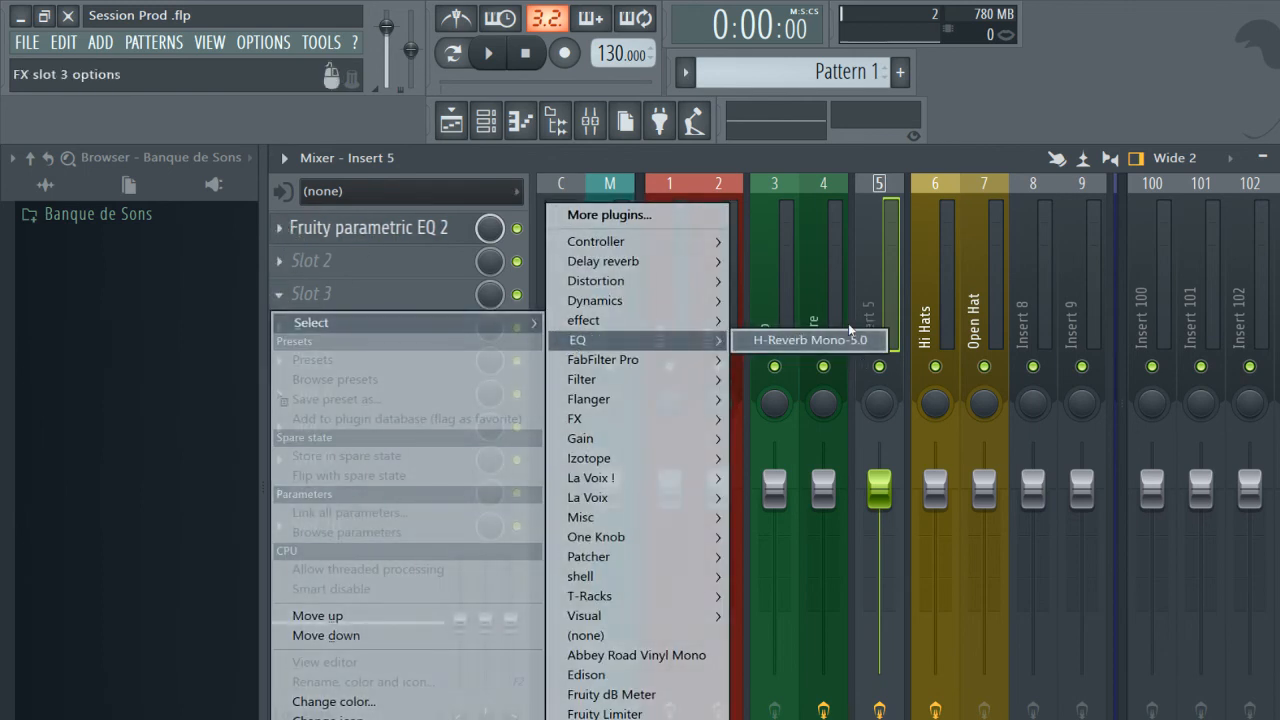
{"action": "left_click", "coordinate": [849, 332]}
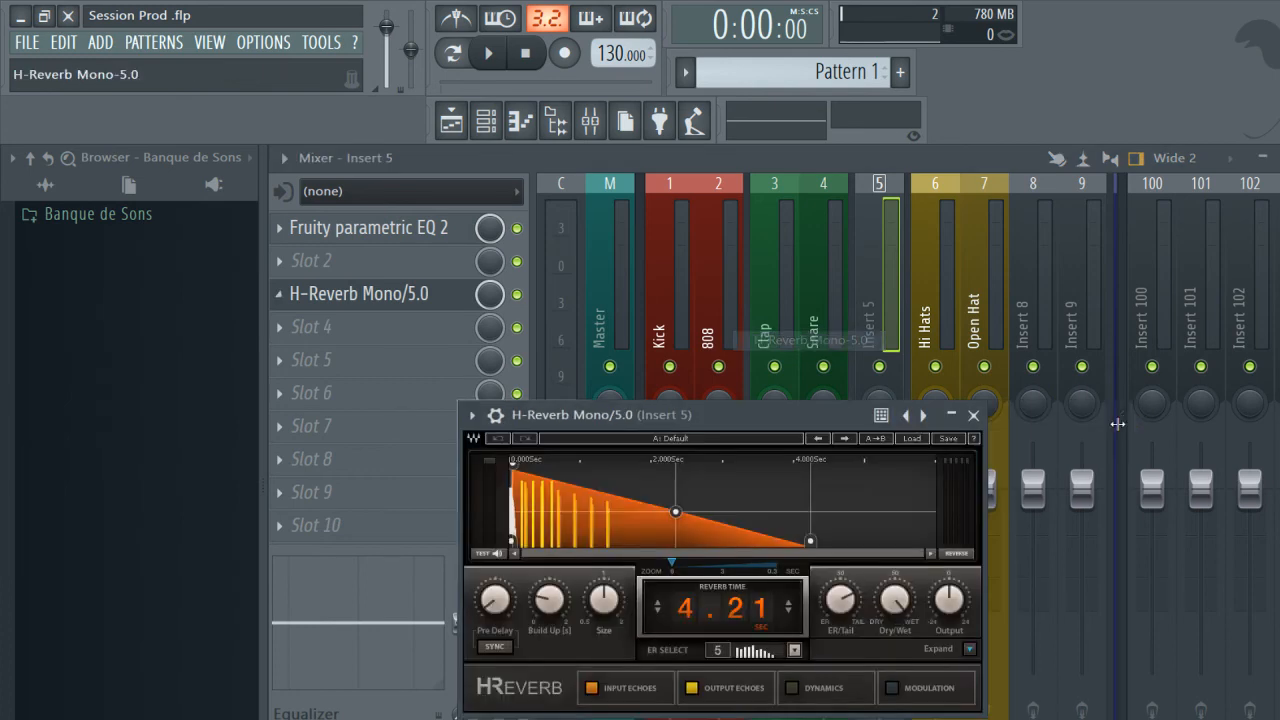
{"action": "left_click", "coordinate": [973, 414]}
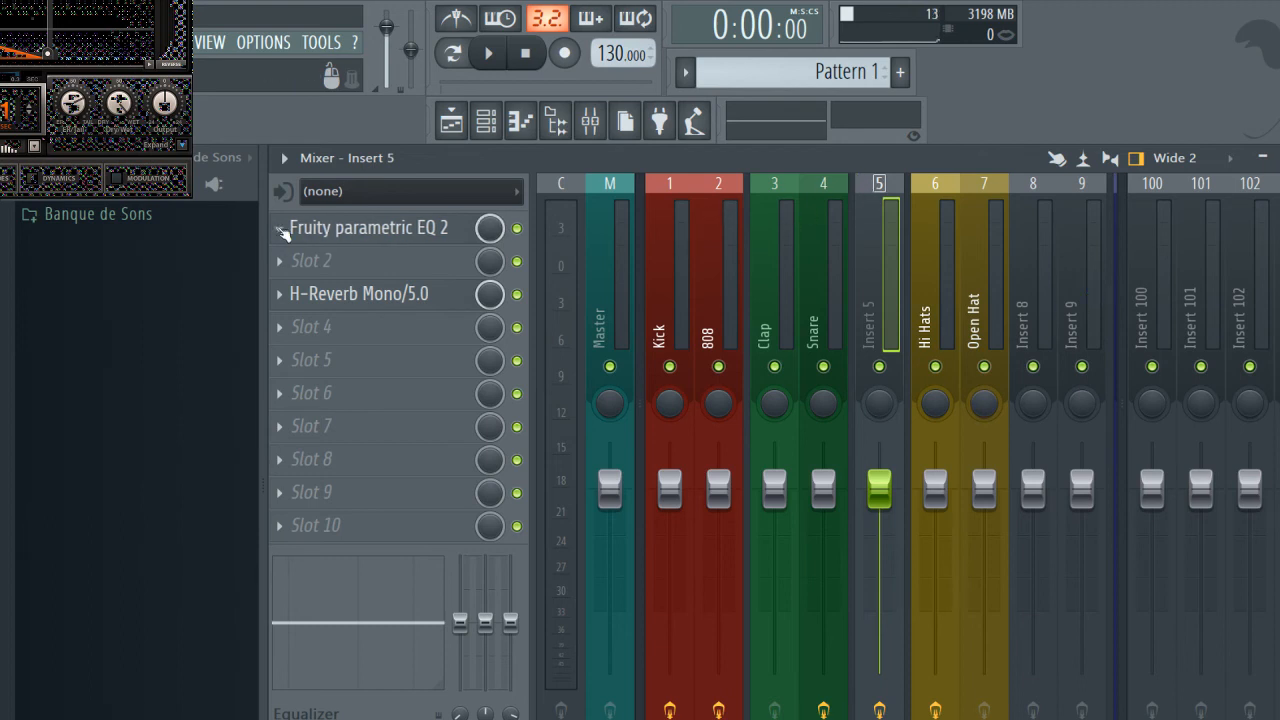
Copy the Insert 5 mixer track state with its whole effects chain to Insert 9 and compare the two tracks.
{"action": "left_click", "coordinate": [292, 228]}
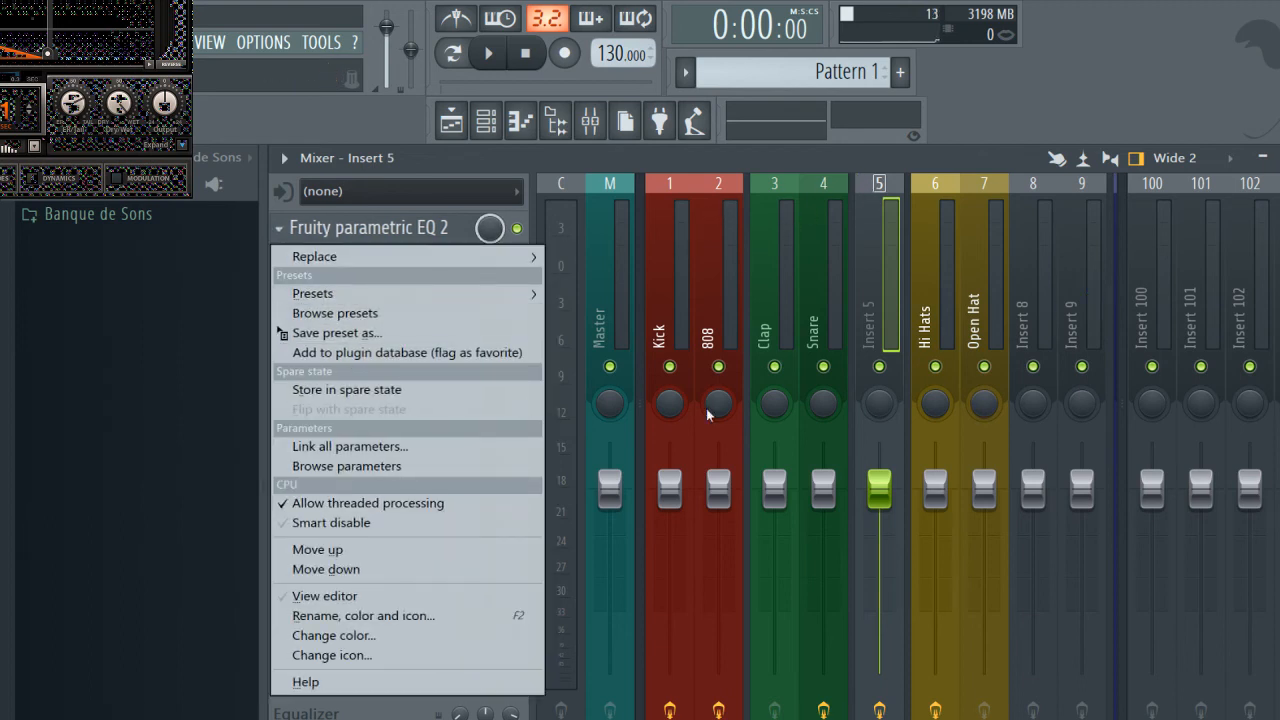
{"action": "left_click", "coordinate": [876, 180]}
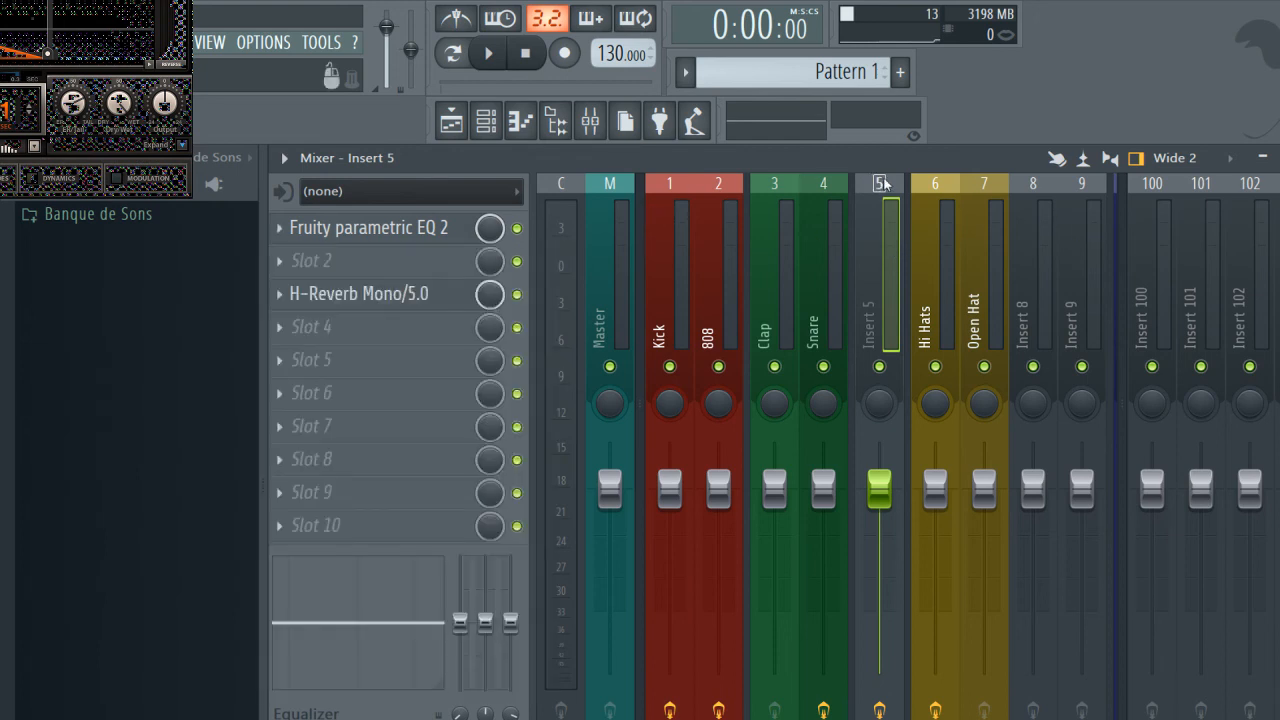
{"action": "right_click", "coordinate": [878, 182]}
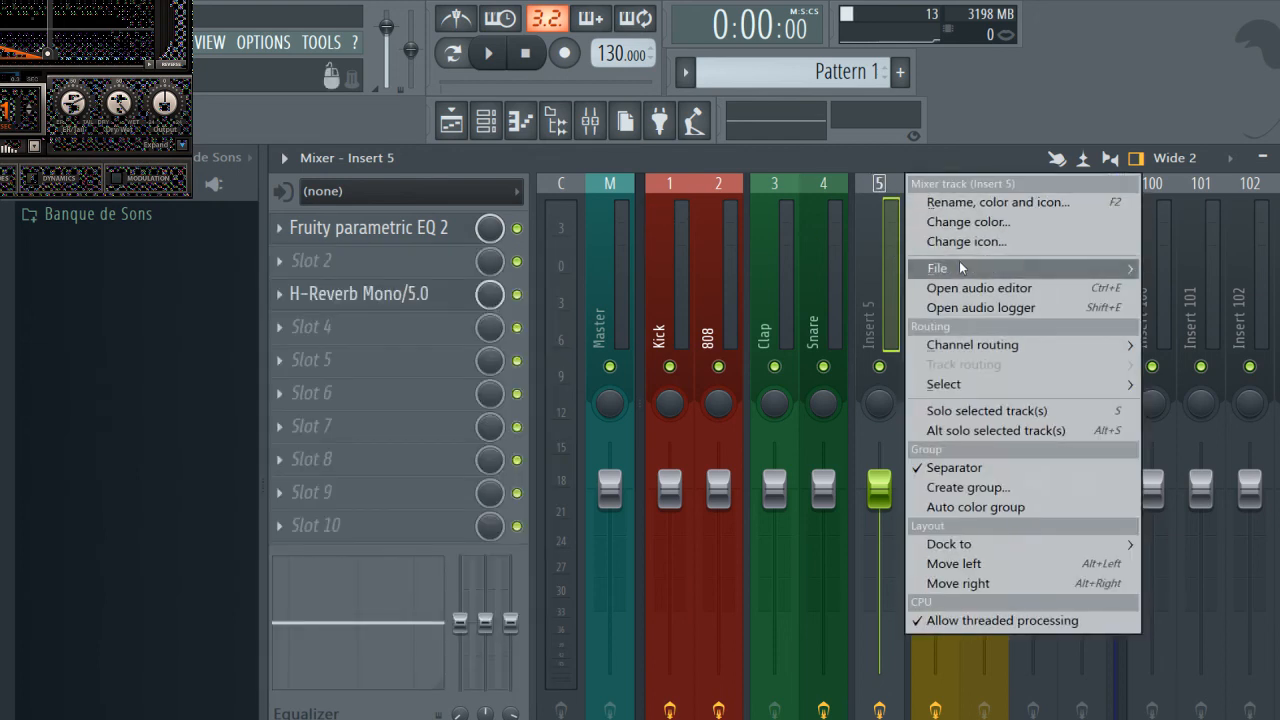
{"action": "mouse_move", "coordinate": [959, 266]}
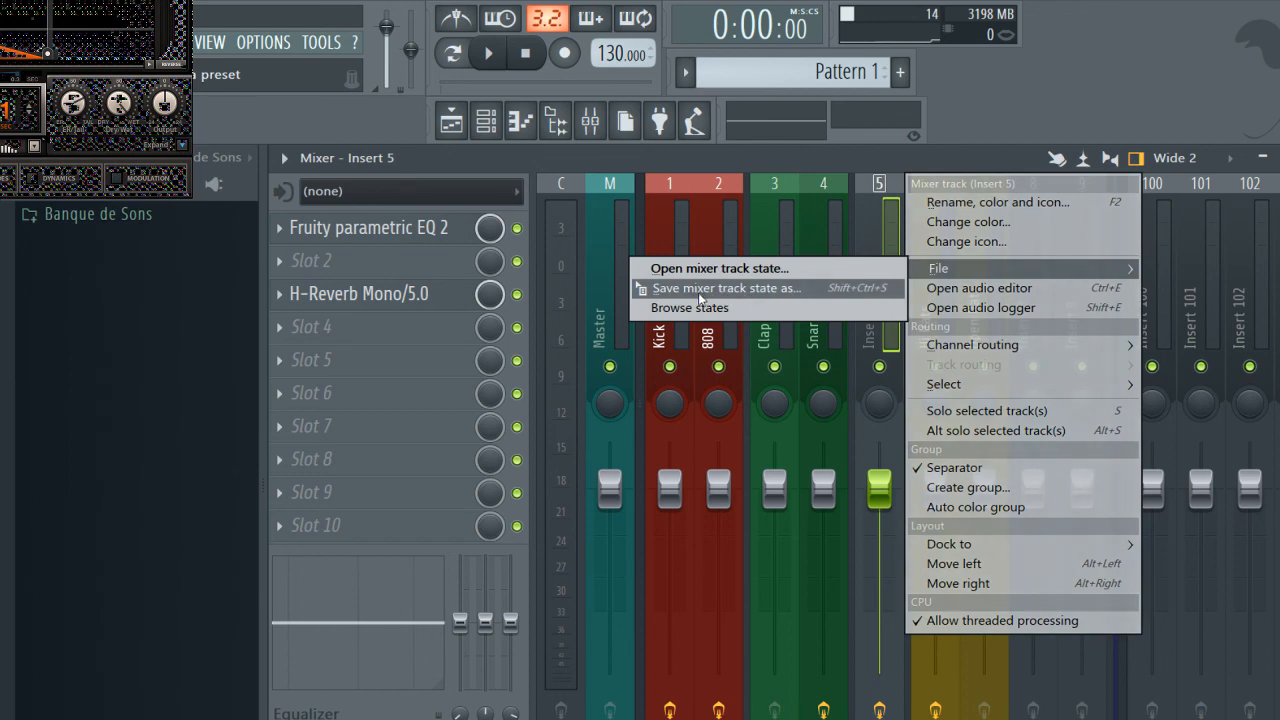
{"action": "left_click_drag", "start_coordinate": [699, 298], "coordinate": [1083, 251]}
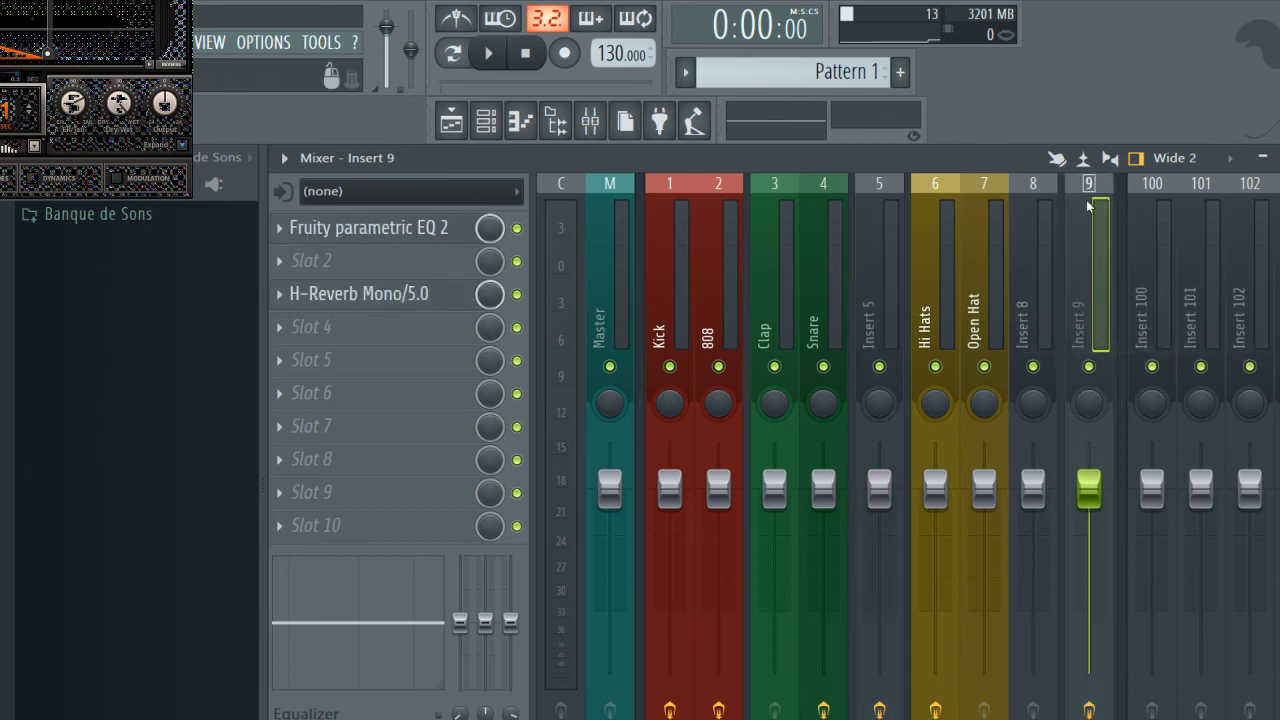
{"action": "left_click", "coordinate": [881, 276]}
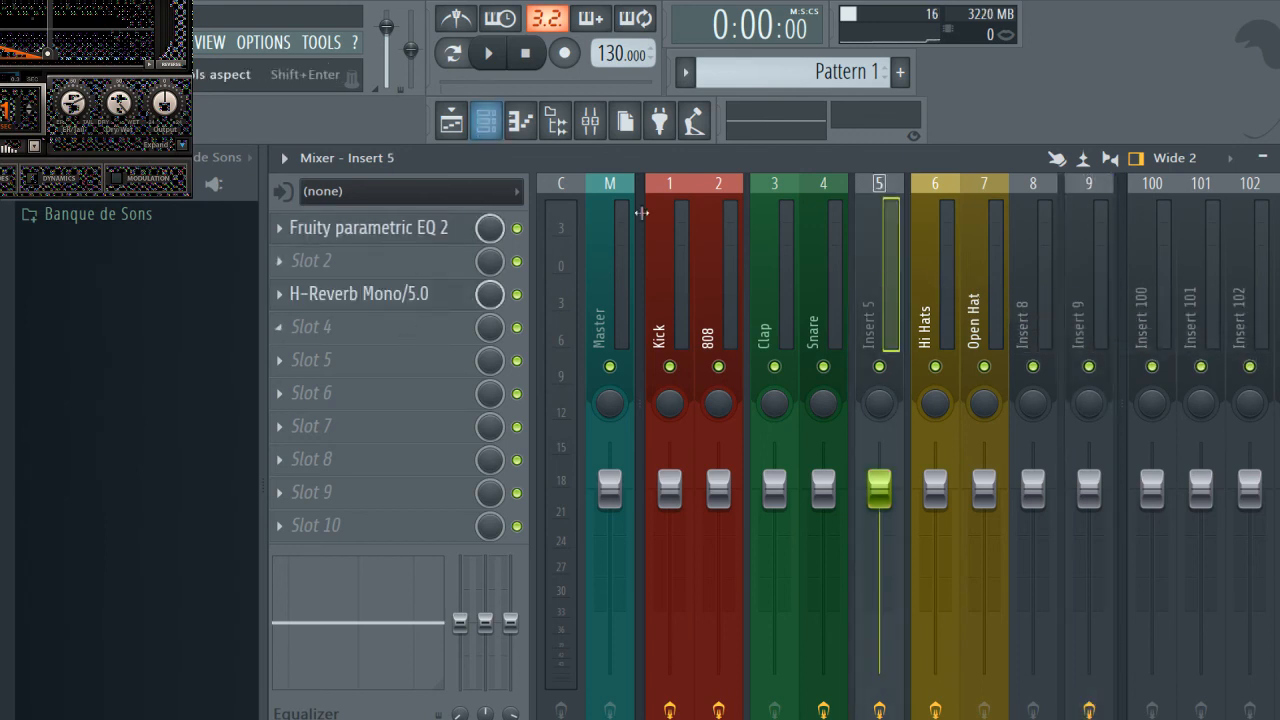
{"action": "left_click", "coordinate": [1087, 272]}
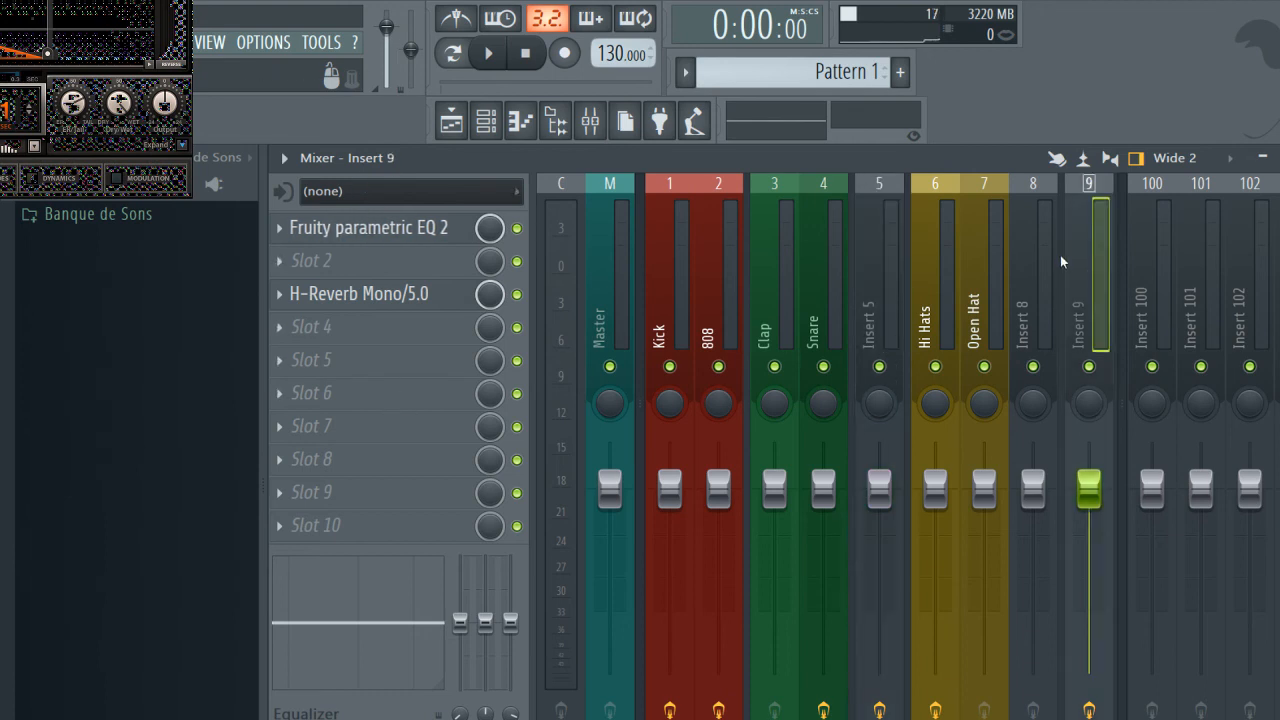
Copy the Hi Hats mixer track state, including its name, color and effects, to Insert 9.
{"action": "scroll", "coordinate": [1104, 241], "scroll_direction": "down", "scroll_amount": 3}
{"action": "scroll", "coordinate": [988, 247], "scroll_direction": "up", "scroll_amount": 3}
{"action": "left_click", "coordinate": [936, 184]}
{"action": "right_click", "coordinate": [936, 184]}
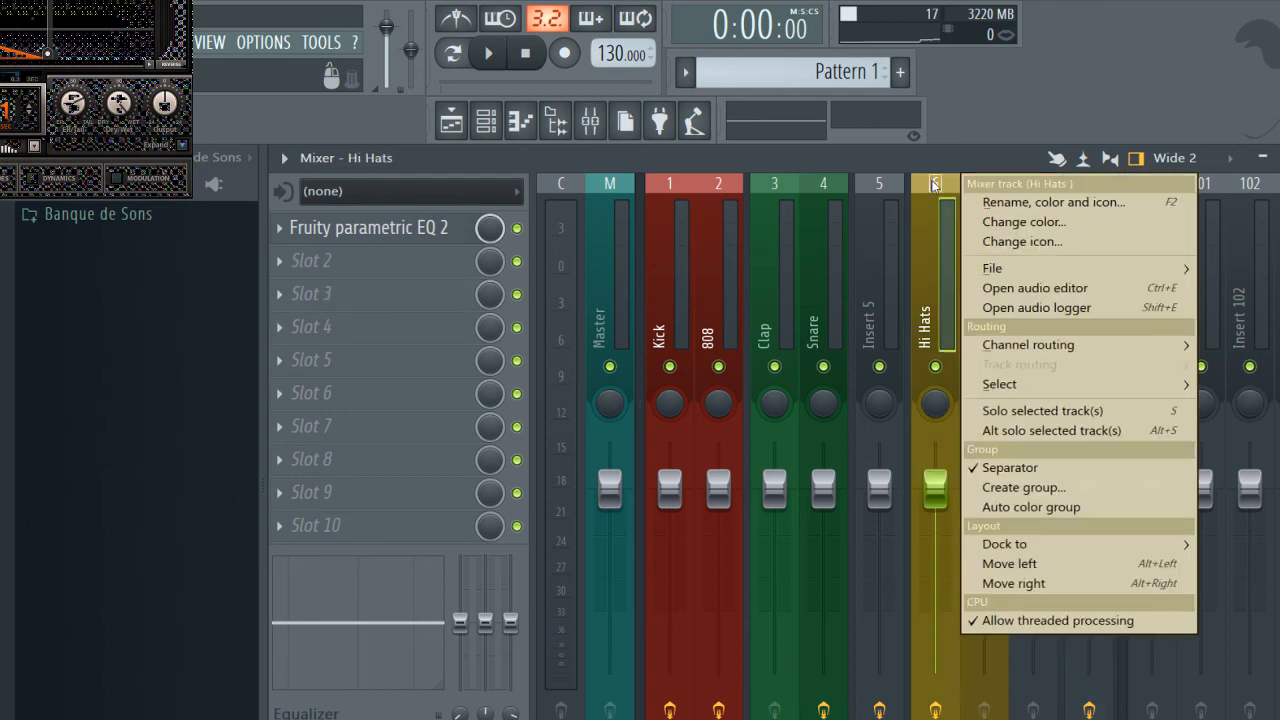
{"action": "mouse_move", "coordinate": [1028, 262]}
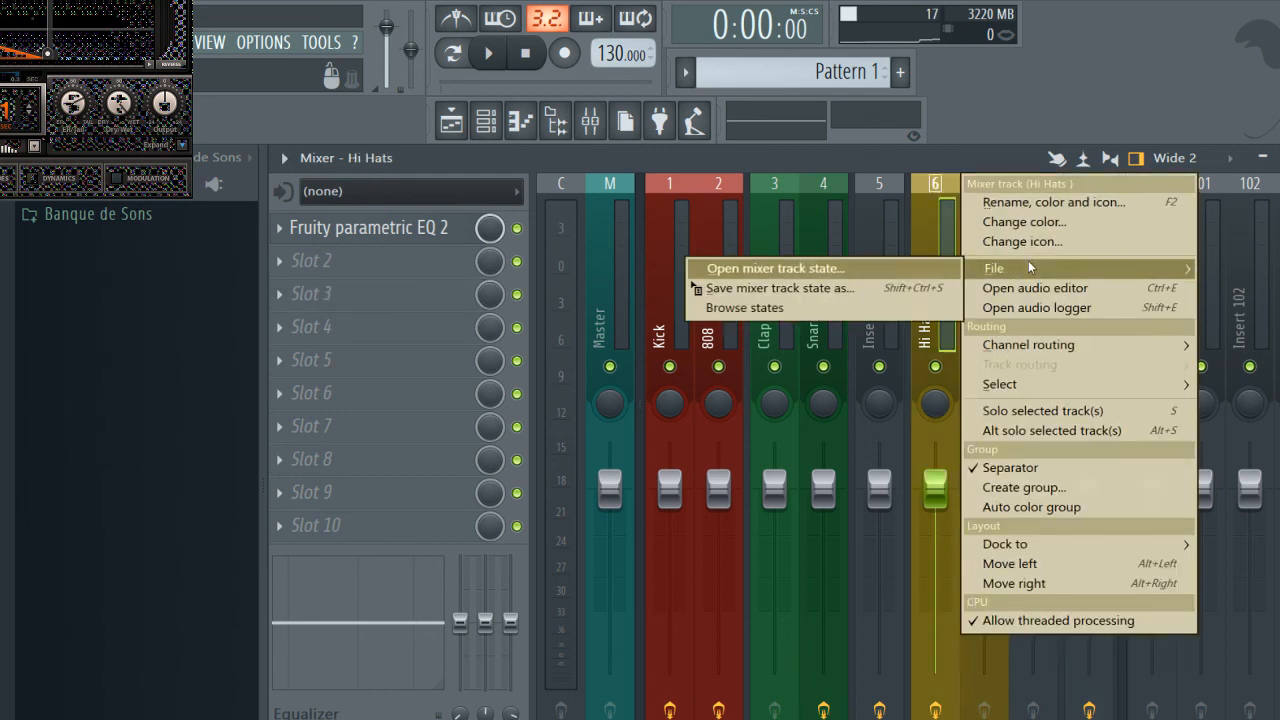
{"action": "left_click", "coordinate": [776, 286]}
{"action": "left_click_drag", "start_coordinate": [930, 468], "coordinate": [1077, 254]}
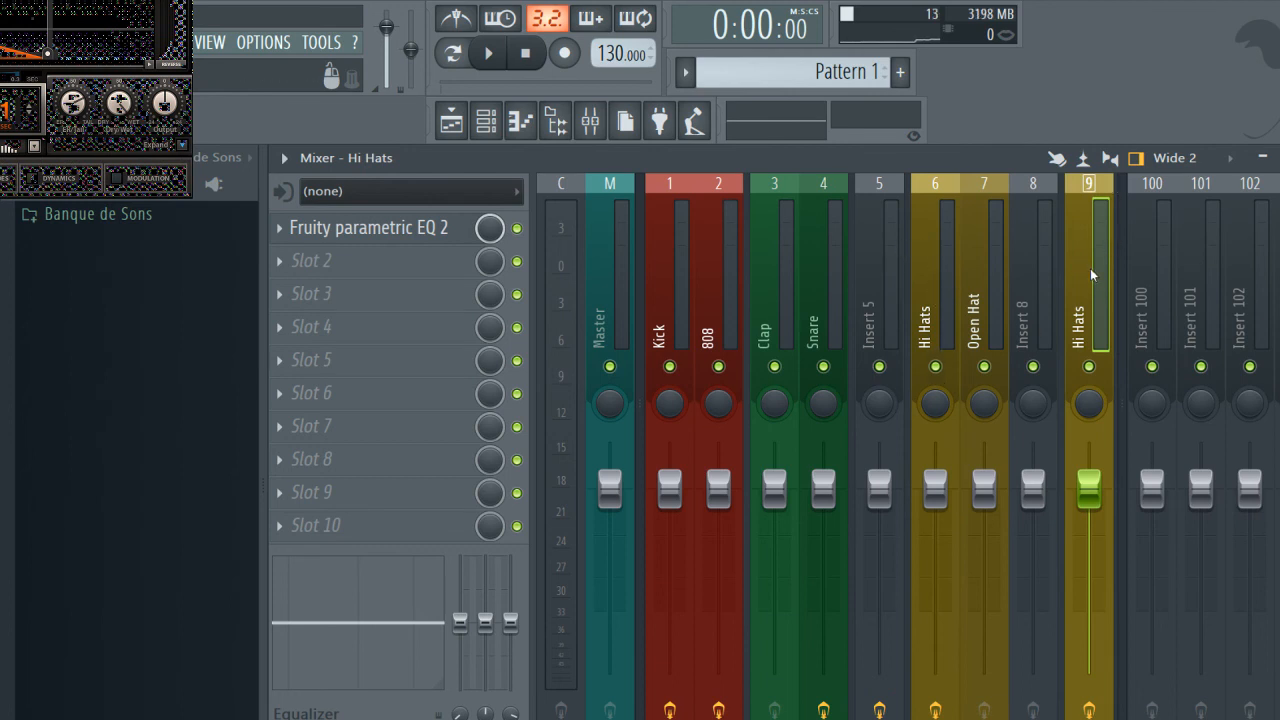
{"action": "right_click", "coordinate": [1091, 227]}
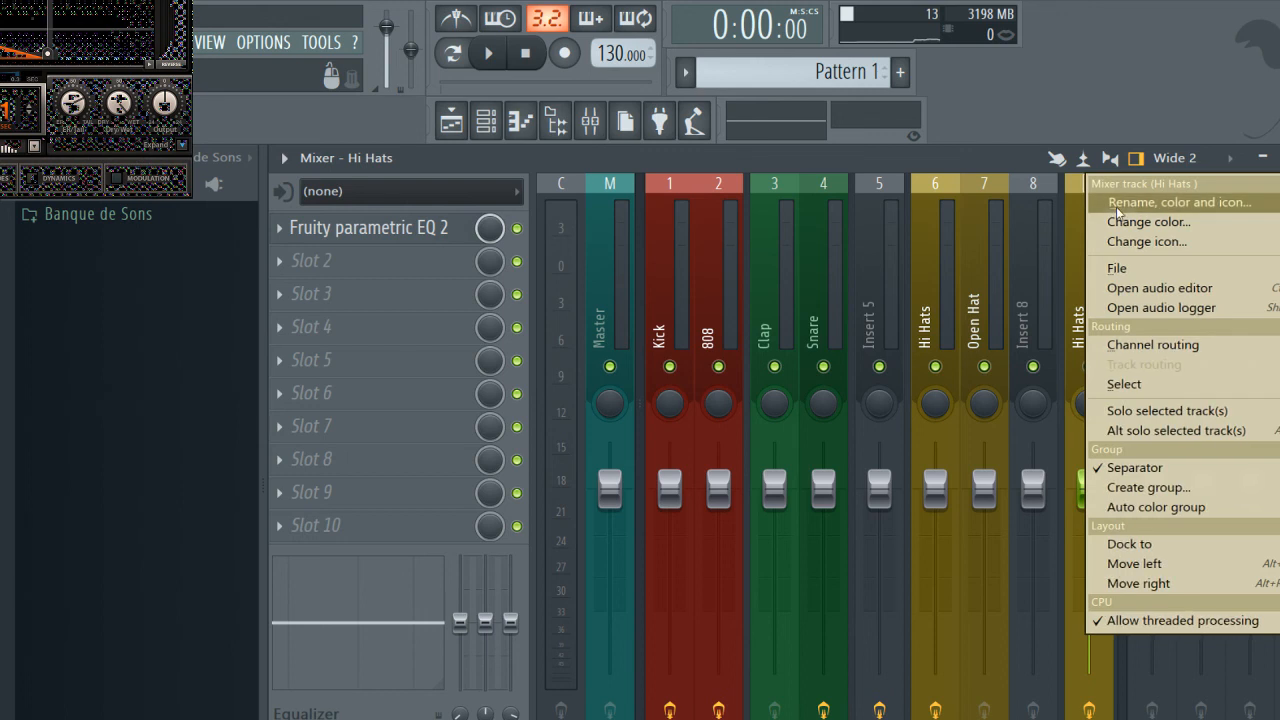
{"action": "left_click", "coordinate": [1118, 207]}
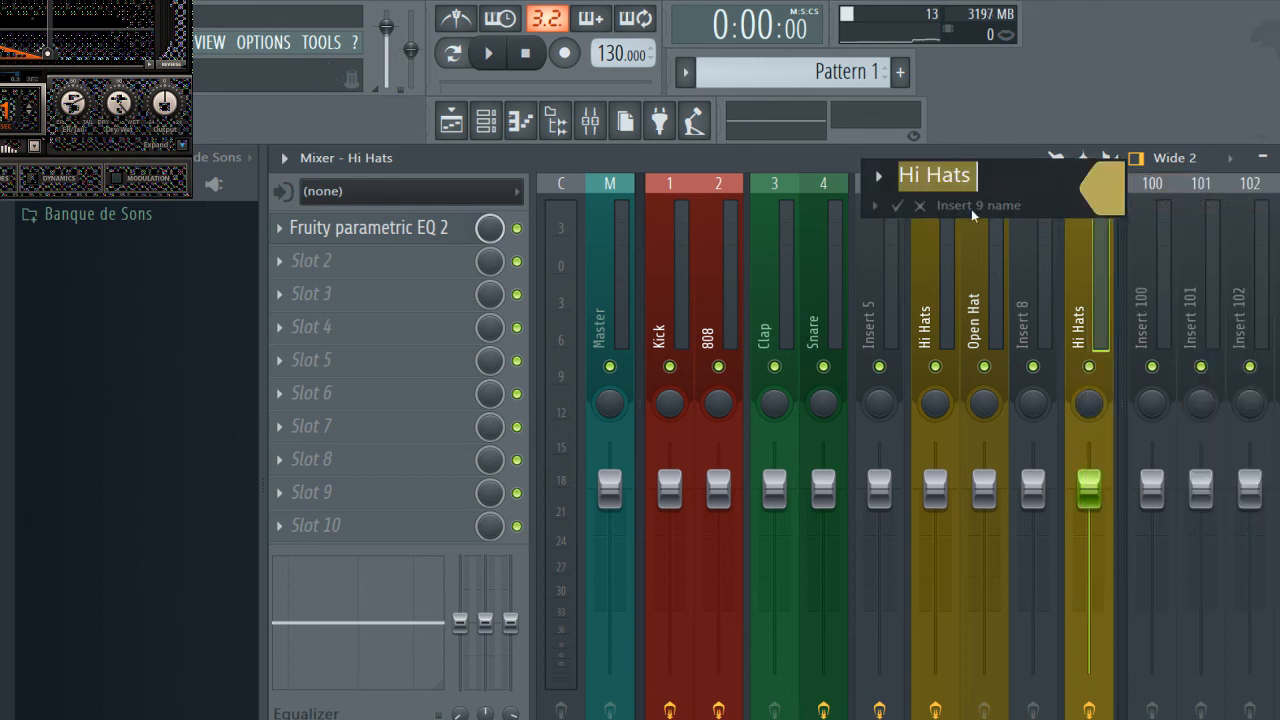
{"action": "left_click", "coordinate": [920, 206]}
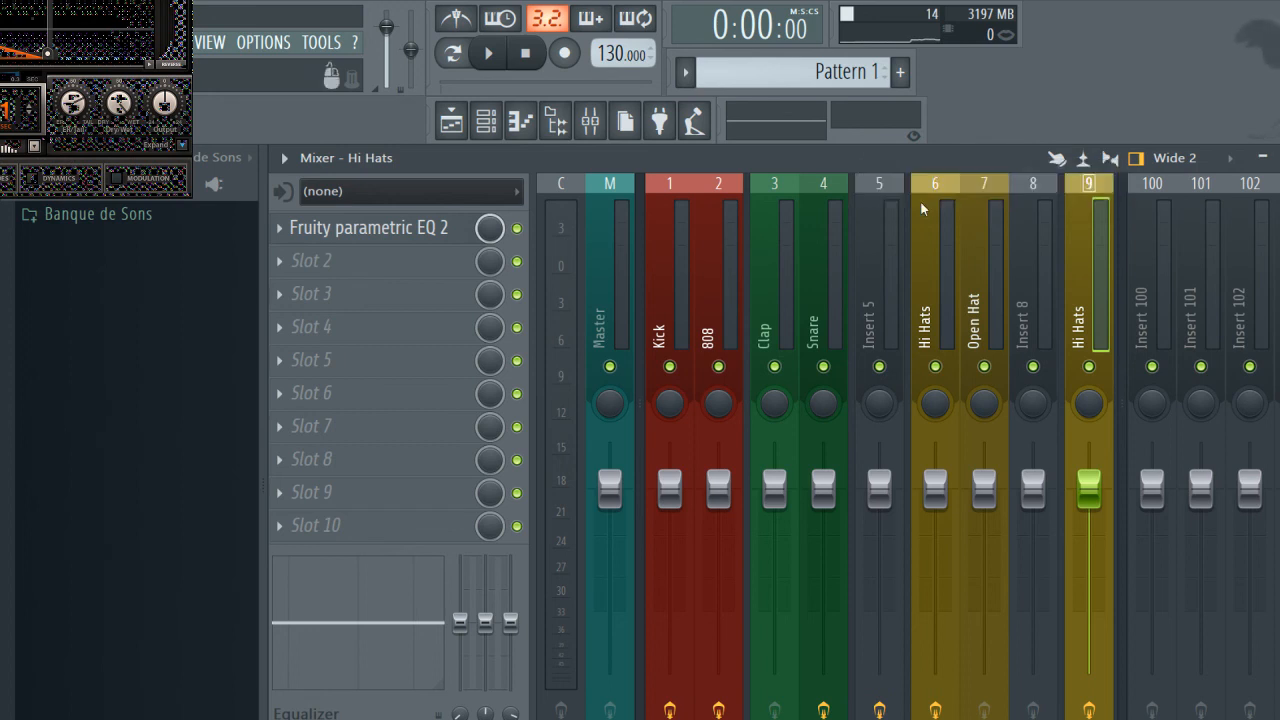
{"action": "scroll", "coordinate": [1074, 221], "scroll_direction": "right", "scroll_amount": 3}
{"action": "scroll", "coordinate": [1074, 221], "scroll_direction": "left", "scroll_amount": 2}
{"action": "scroll", "coordinate": [748, 190], "scroll_direction": "down", "scroll_amount": 6}
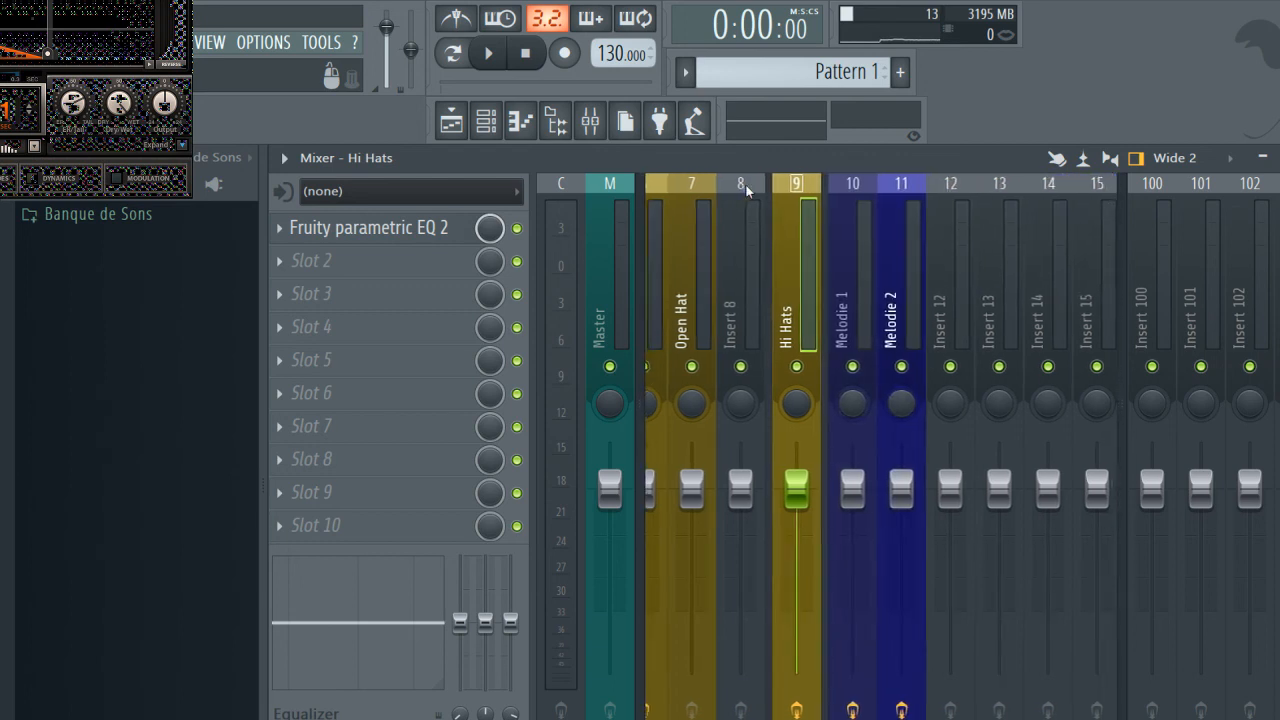
{"action": "scroll", "coordinate": [748, 190], "scroll_direction": "up", "scroll_amount": 6}
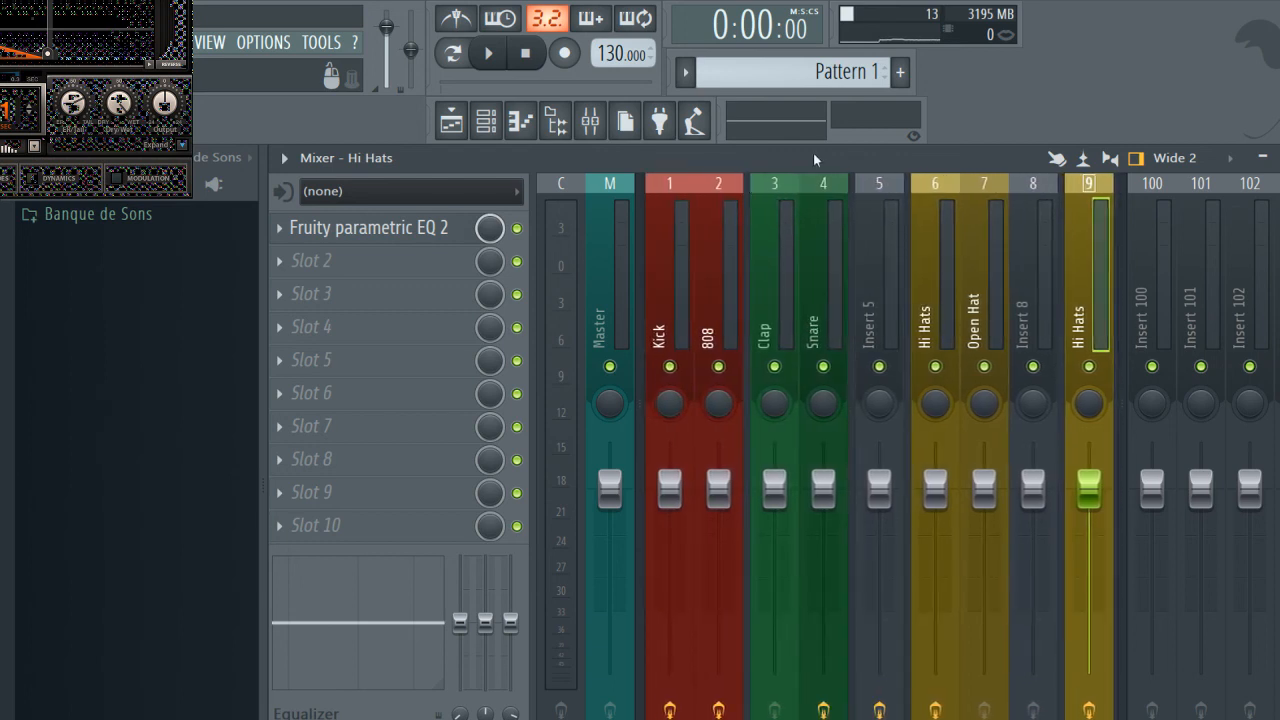